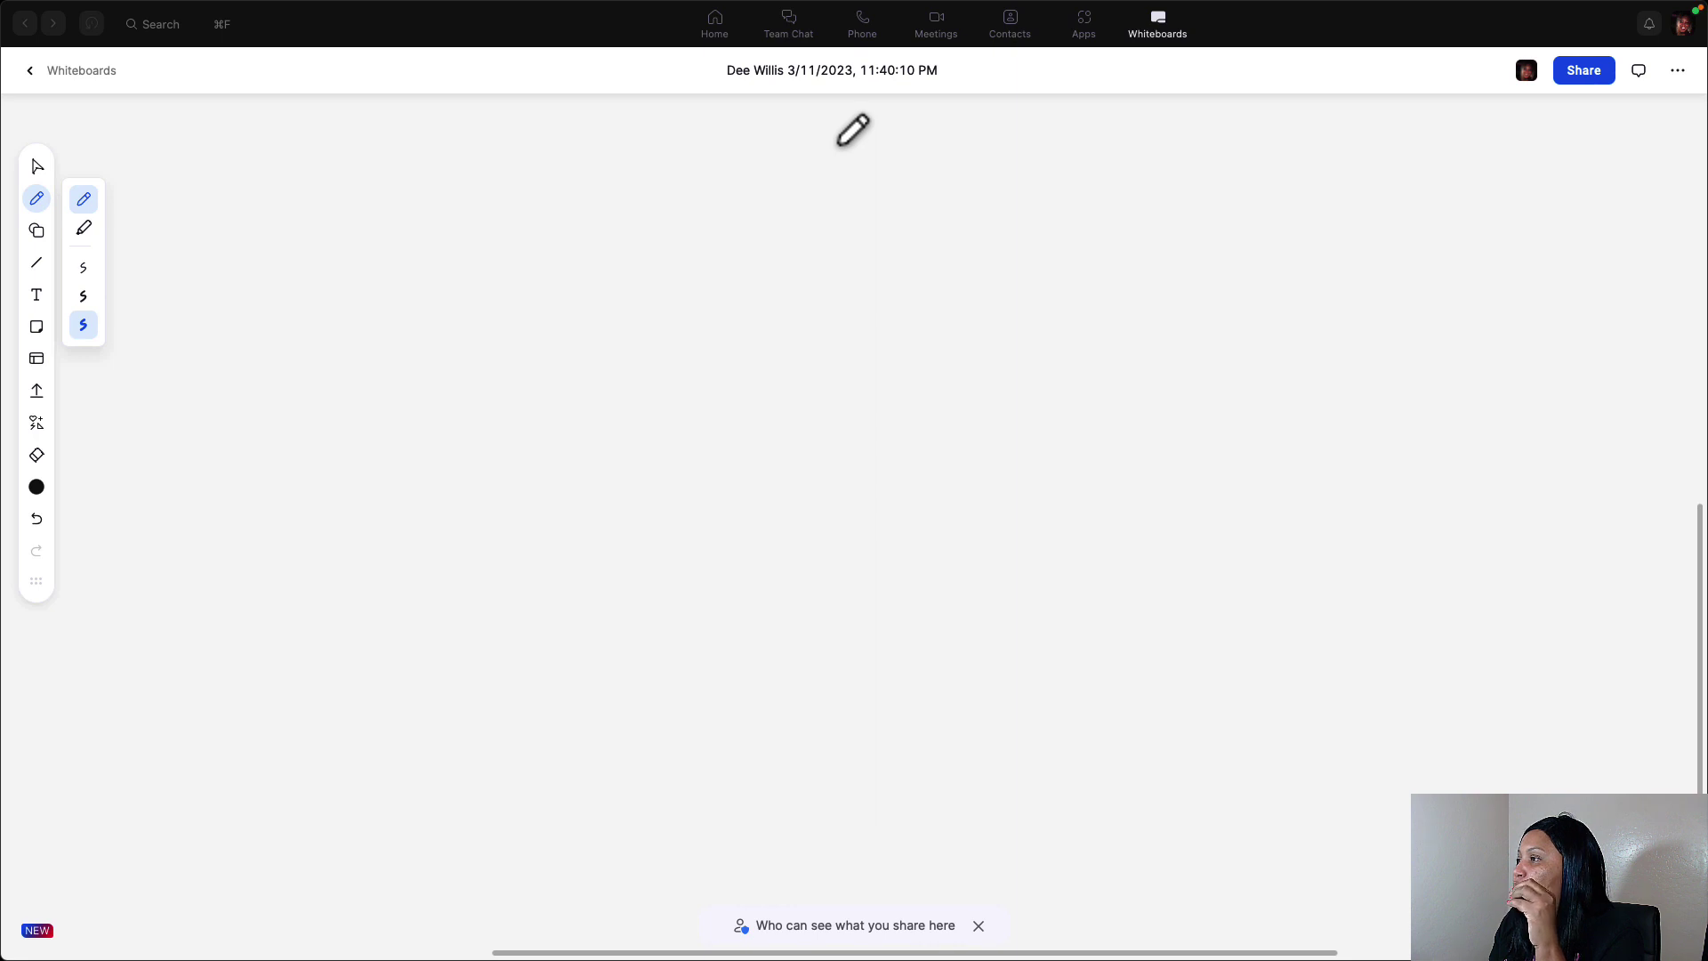
# Draw a circle near the top of the board and handwrite ME and an R beside it
pyautogui.moveTo(839, 144)
pyautogui.mouseDown()
pyautogui.moveTo(783, 164)
pyautogui.moveTo(873, 135)
pyautogui.mouseUp()
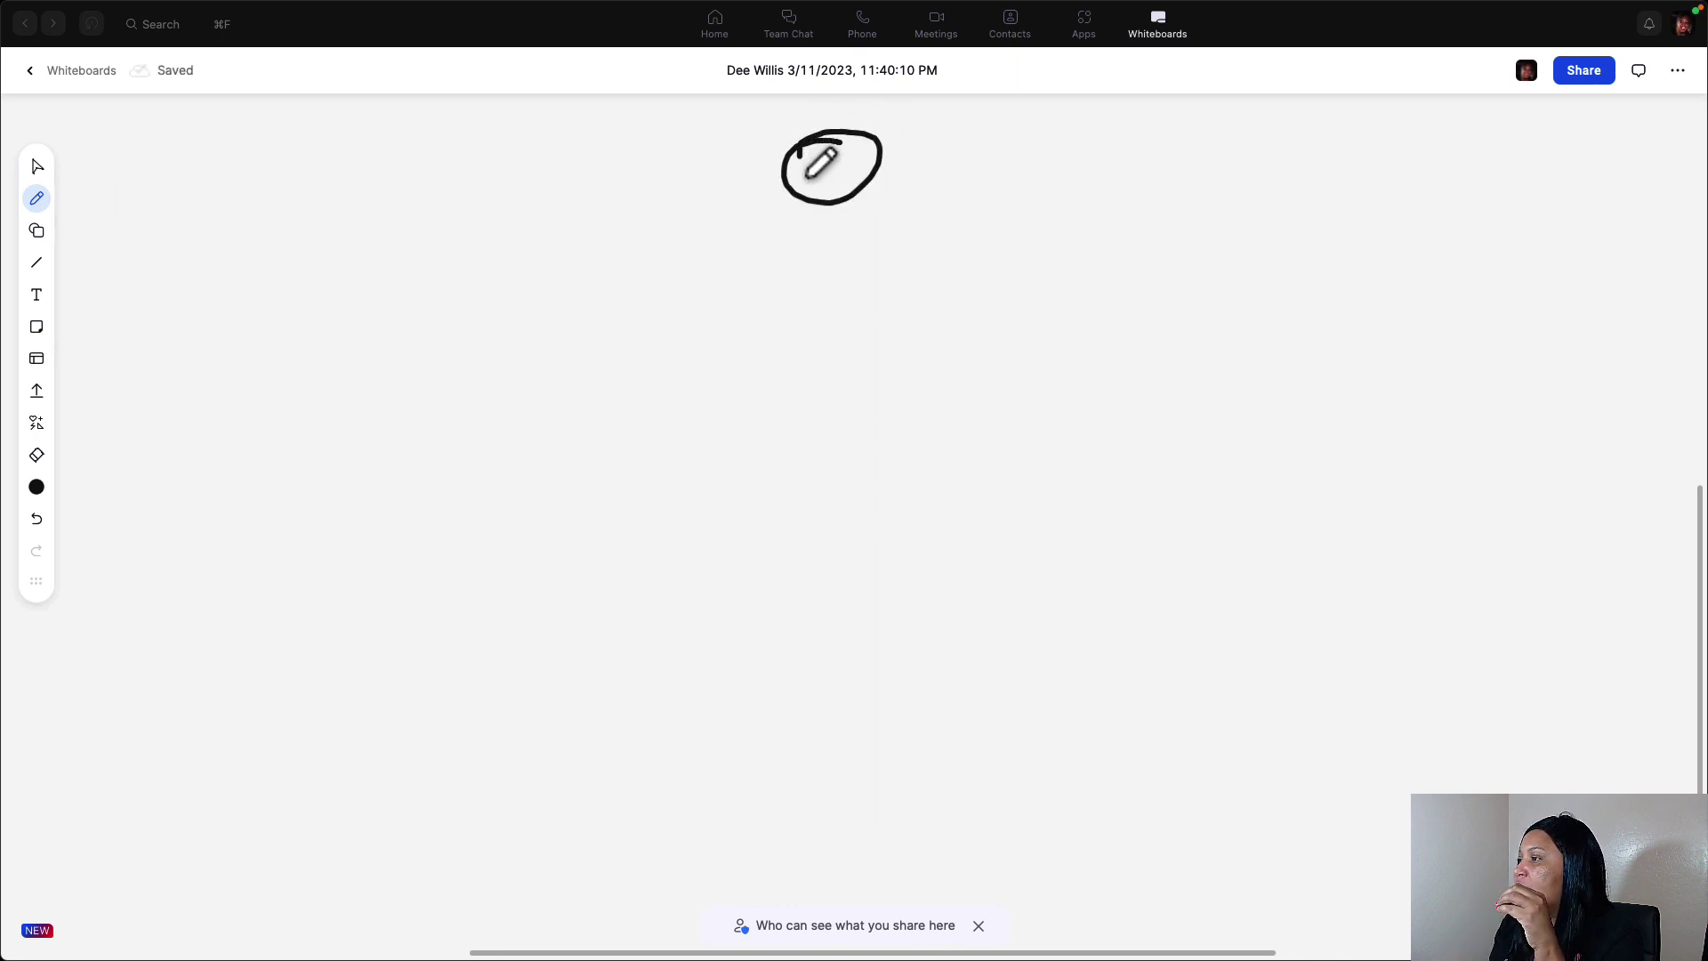
pyautogui.moveTo(933, 117)
pyautogui.mouseDown()
pyautogui.moveTo(935, 138)
pyautogui.moveTo(995, 151)
pyautogui.mouseUp()
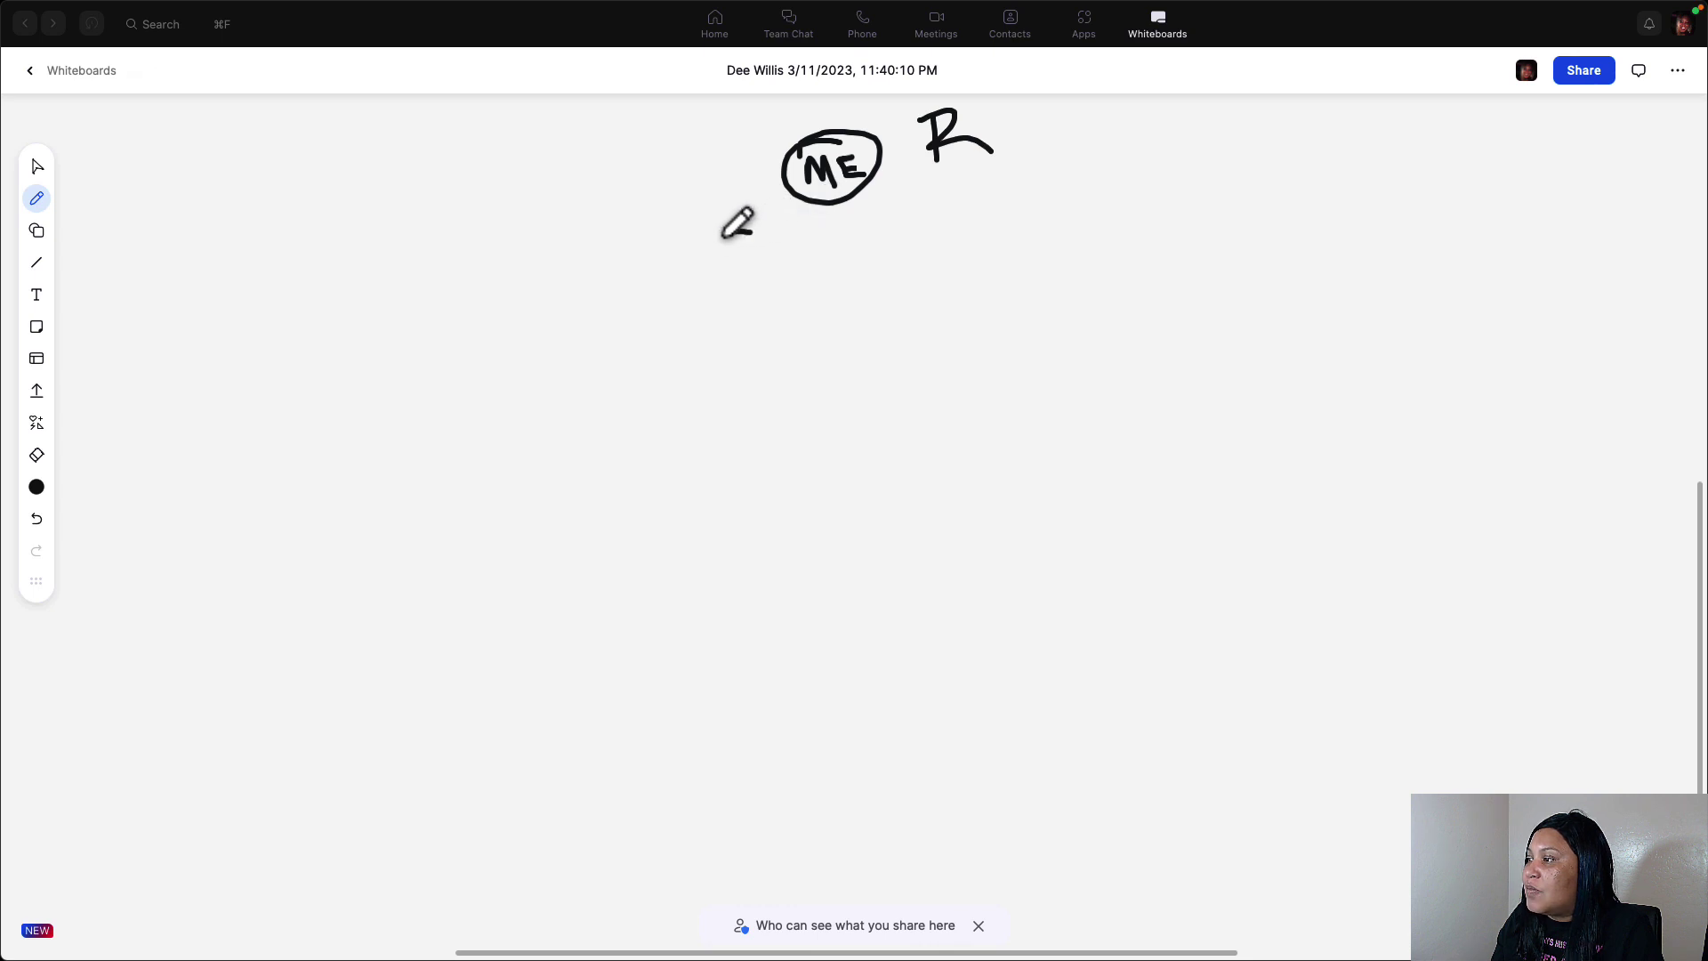
# Draw circles running down-left of ME, write 'With' beside them, and add an arrow from ME
pyautogui.moveTo(709, 253); pyautogui.dragTo(752, 228)
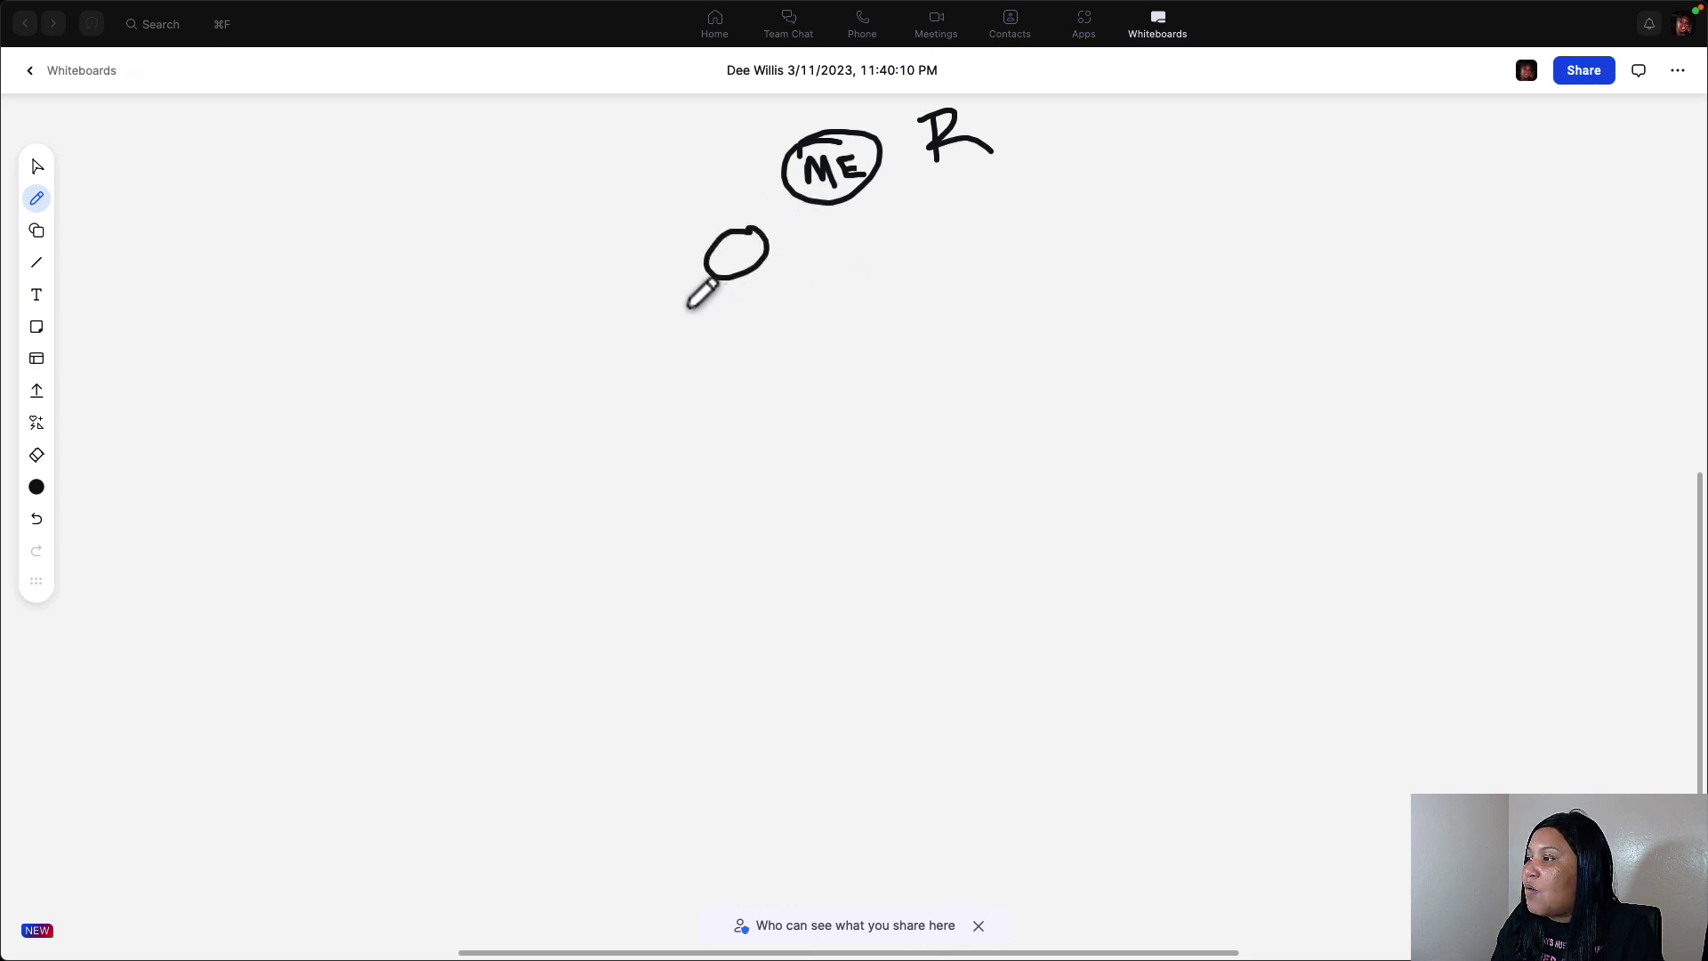
pyautogui.moveTo(682, 307)
pyautogui.mouseDown()
pyautogui.moveTo(707, 336)
pyautogui.moveTo(684, 389)
pyautogui.moveTo(593, 440)
pyautogui.moveTo(634, 412)
pyautogui.mouseUp()
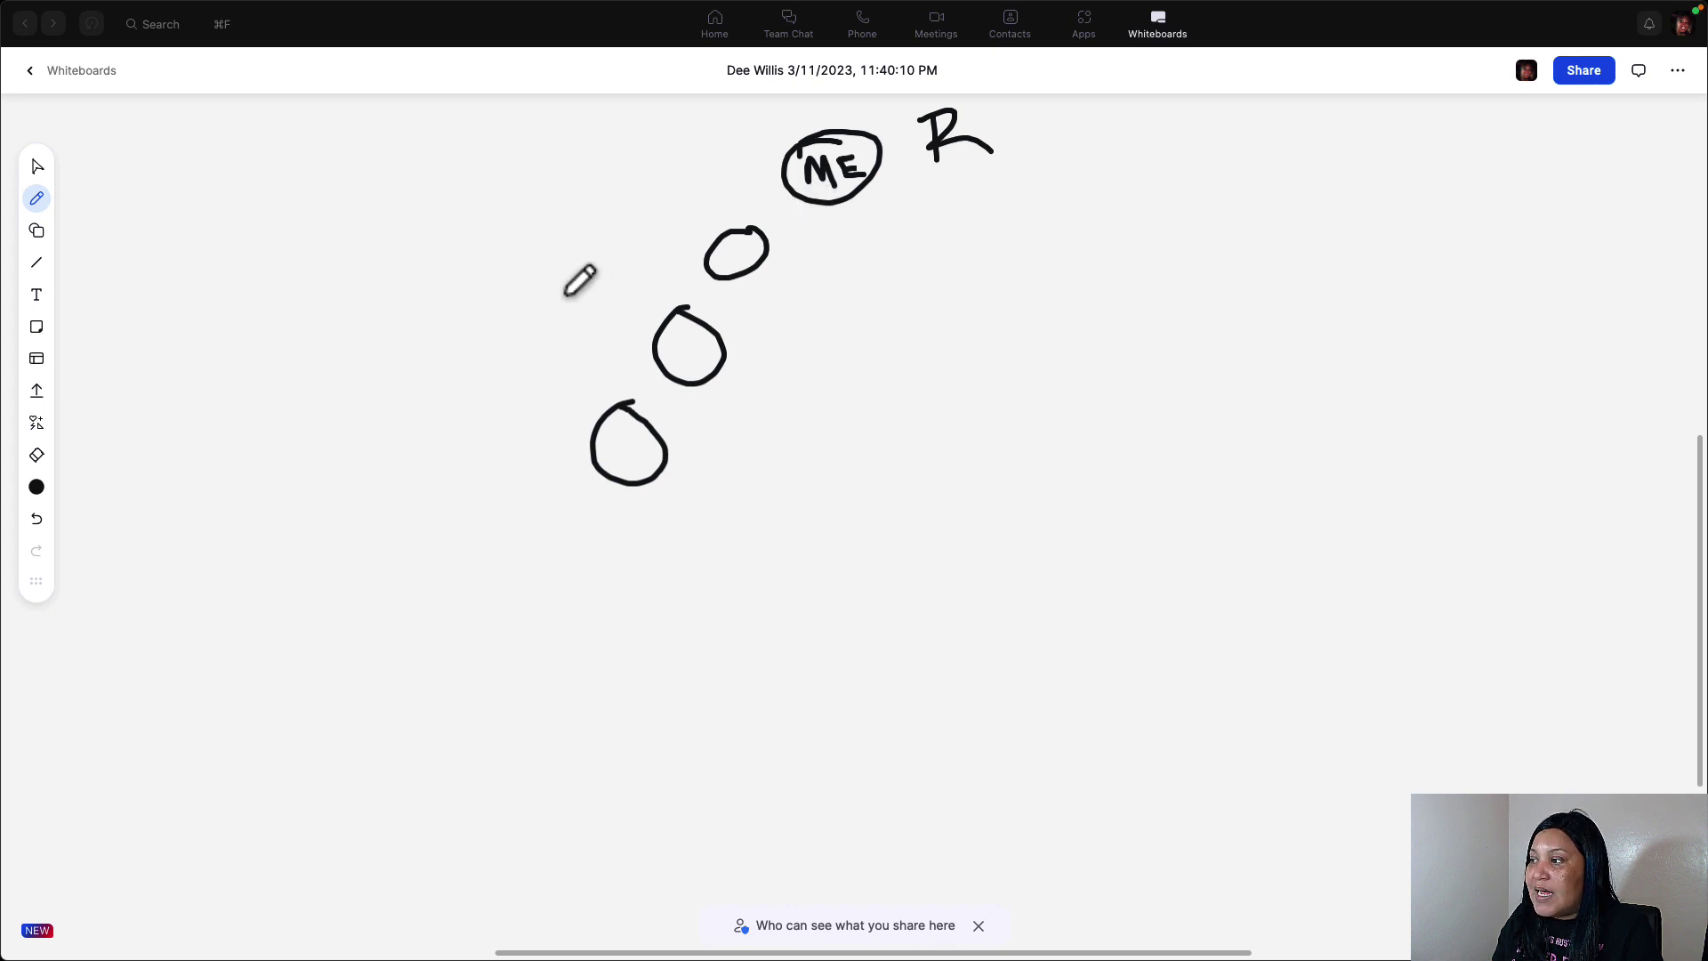
pyautogui.moveTo(562, 291)
pyautogui.mouseDown()
pyautogui.moveTo(576, 320)
pyautogui.moveTo(602, 265)
pyautogui.moveTo(630, 319)
pyautogui.mouseUp()
pyautogui.moveTo(607, 285)
pyautogui.mouseDown()
pyautogui.moveTo(659, 286)
pyautogui.moveTo(659, 245)
pyautogui.mouseUp()
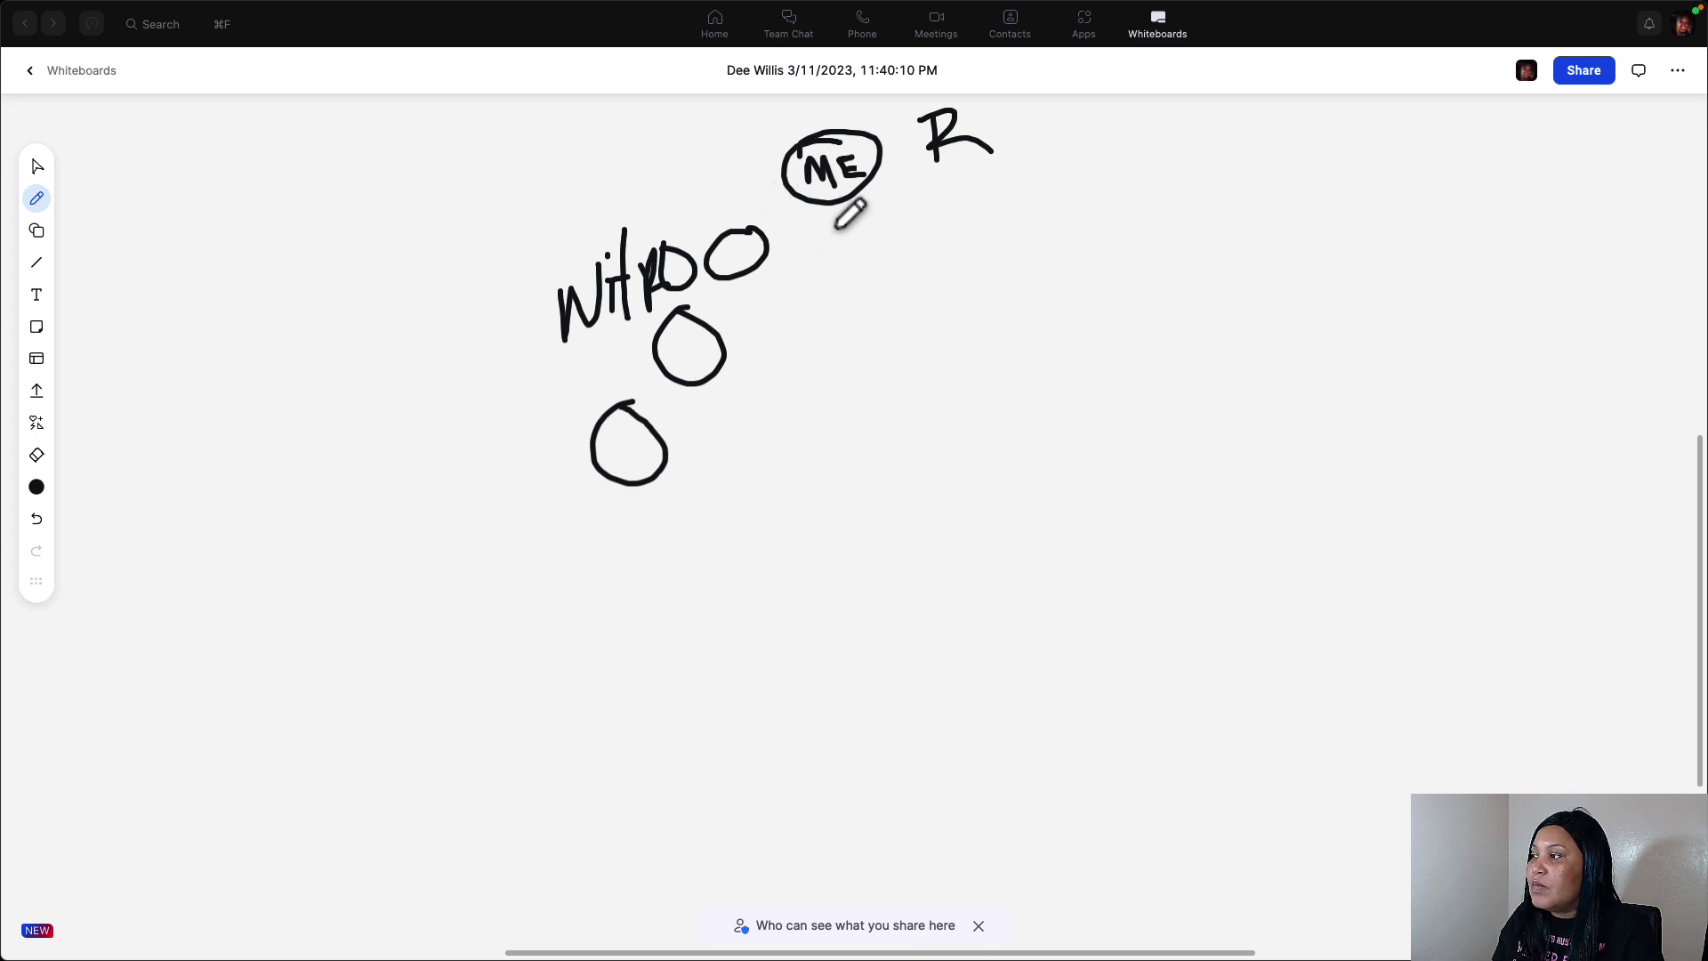
pyautogui.moveTo(847, 202); pyautogui.dragTo(898, 234)
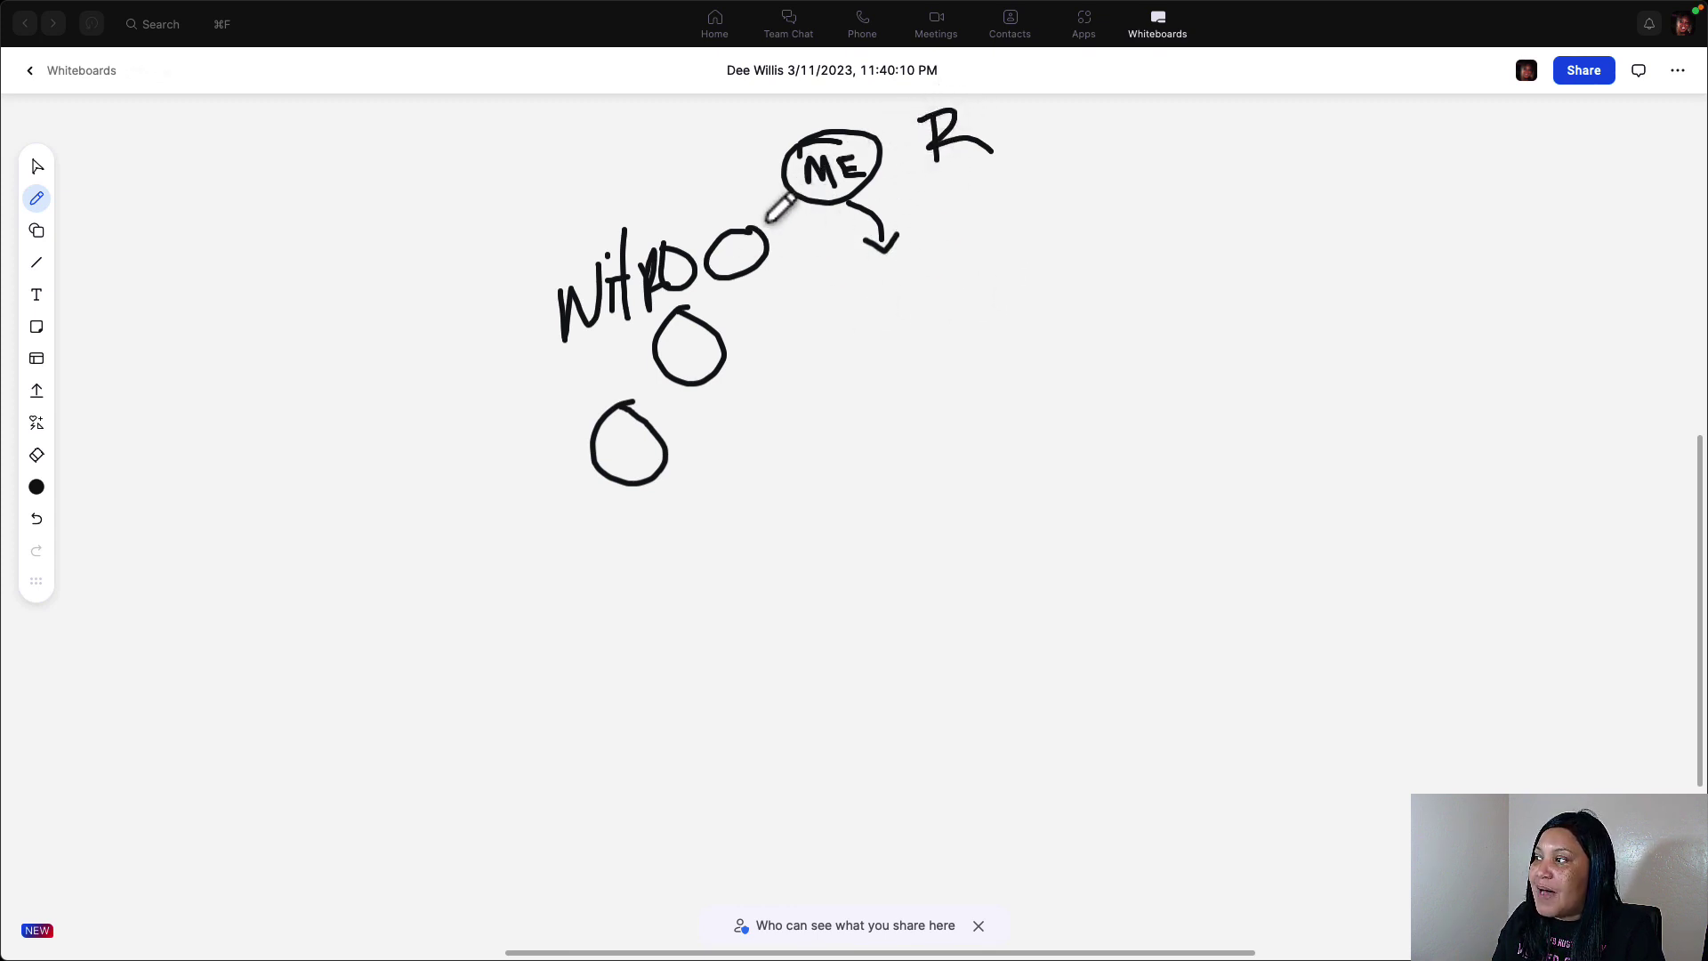
# Draw a curved arrow from R over ME and write 2 and 3 in the lower circles
pyautogui.moveTo(924, 125)
pyautogui.mouseDown()
pyautogui.moveTo(798, 144)
pyautogui.moveTo(765, 174)
pyautogui.moveTo(781, 184)
pyautogui.mouseUp()
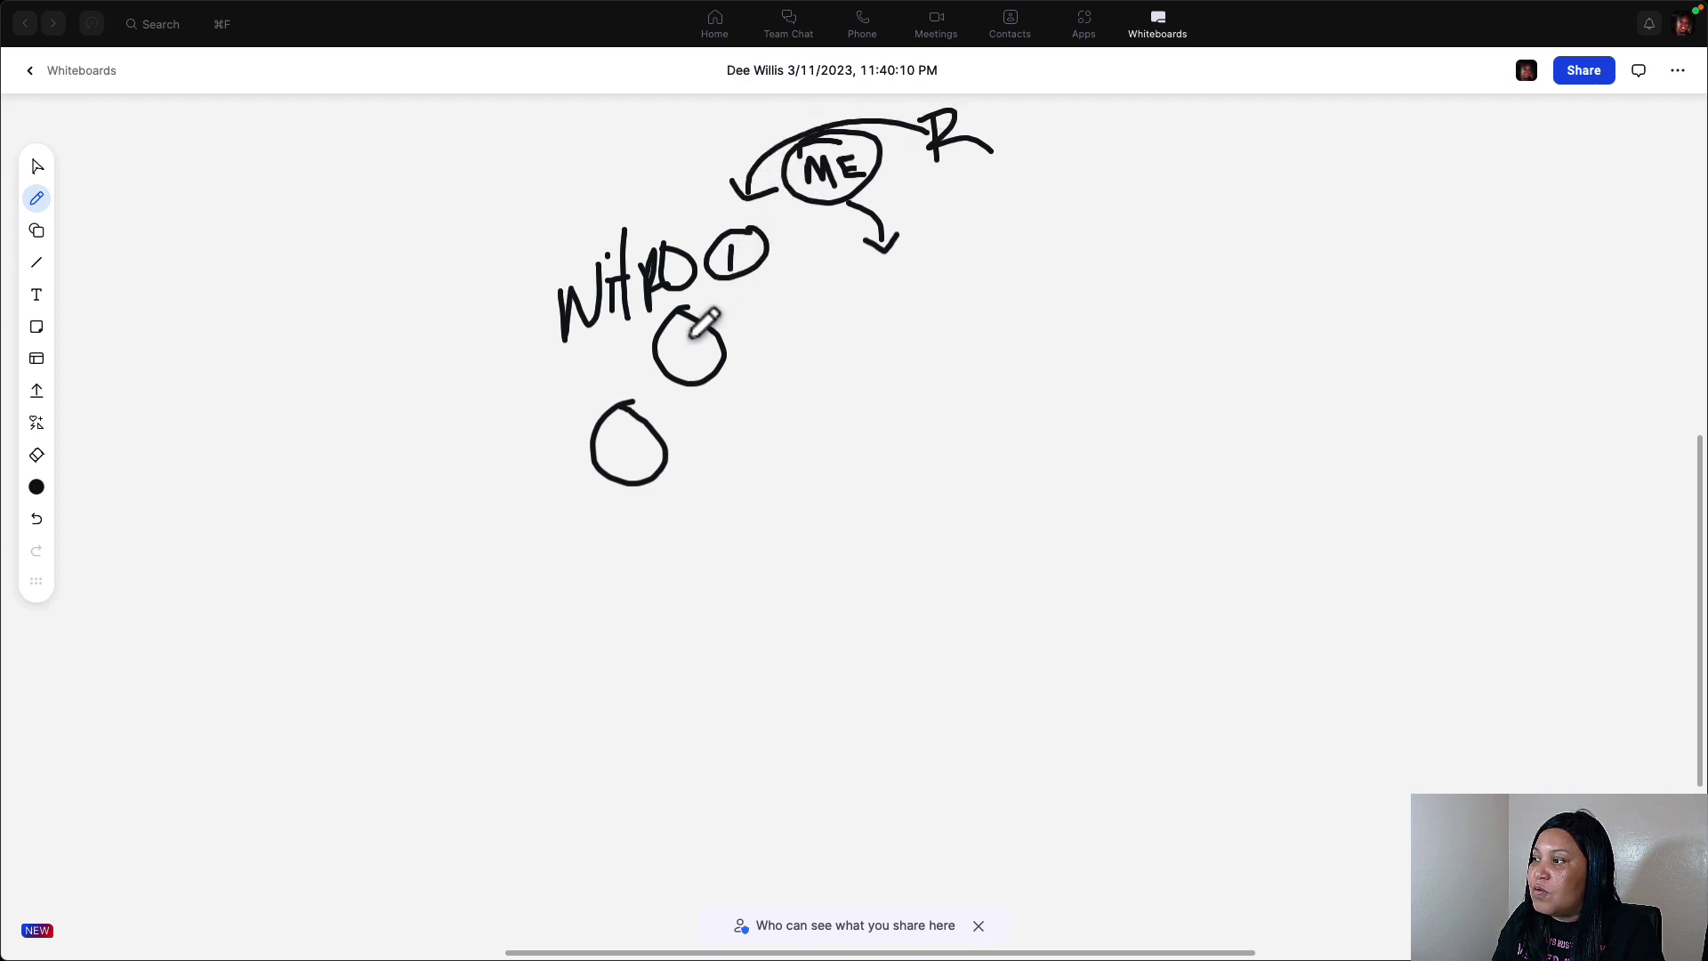
pyautogui.moveTo(684, 343); pyautogui.dragTo(705, 359)
pyautogui.moveTo(627, 436); pyautogui.dragTo(616, 465)
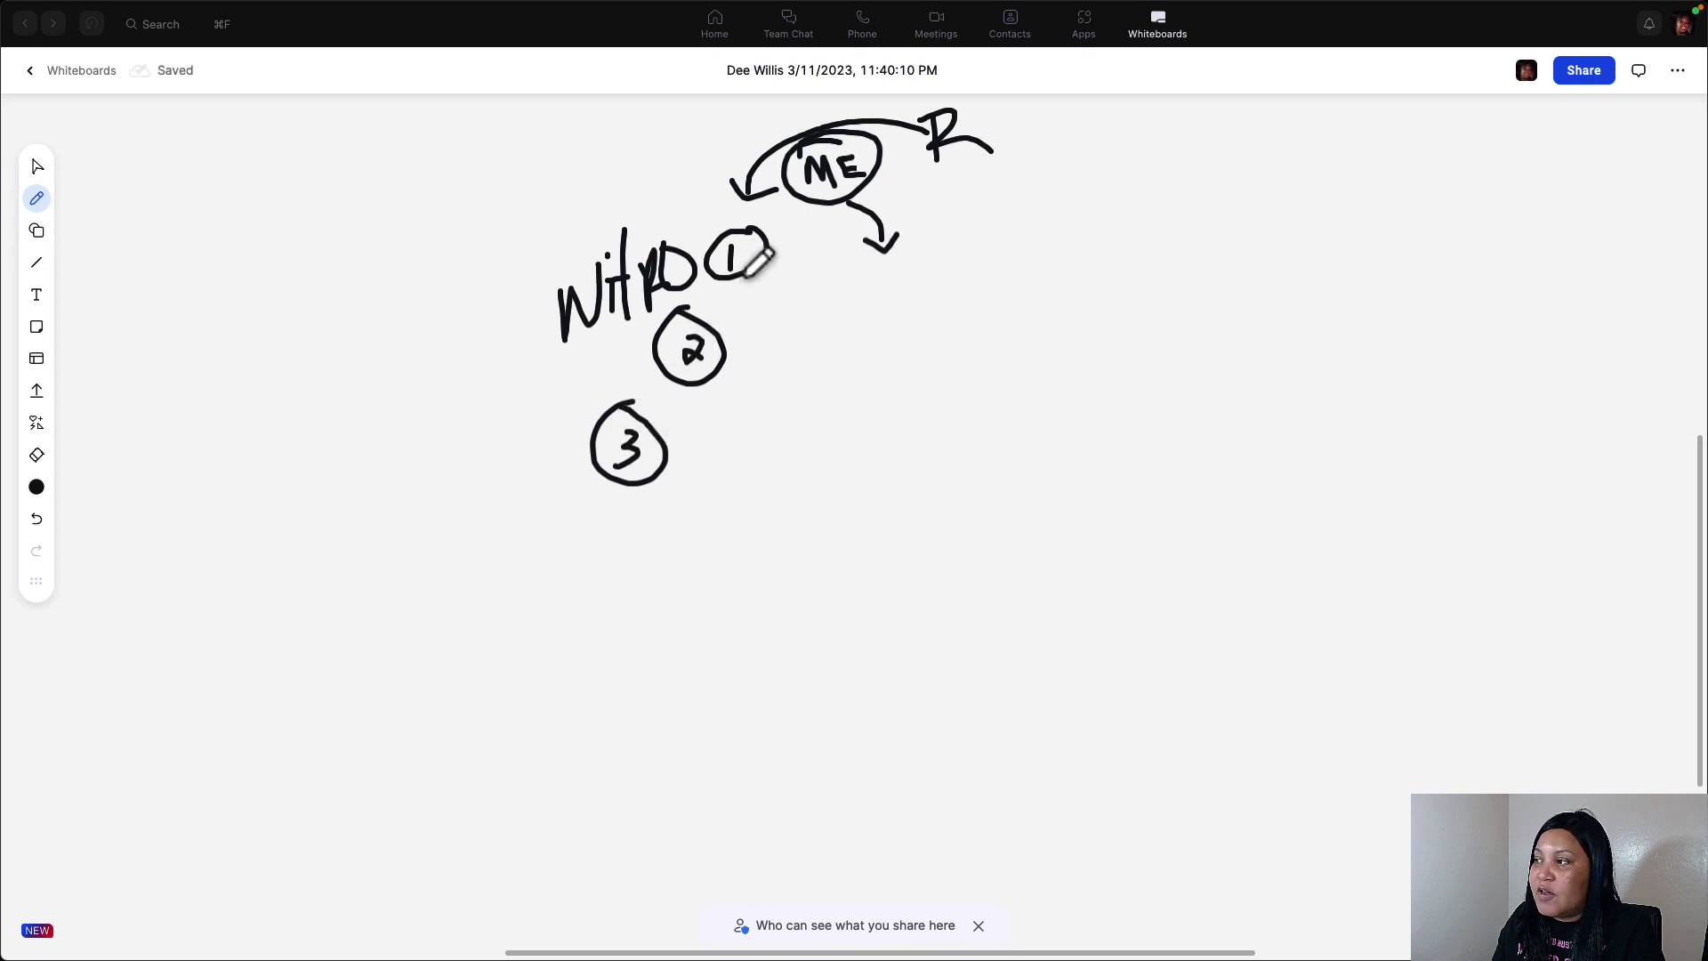
# Draw curving lane lines around the circles and a long down-left arrow from ME, then write PAY
pyautogui.moveTo(753, 267)
pyautogui.mouseDown()
pyautogui.moveTo(646, 520)
pyautogui.moveTo(566, 560)
pyautogui.mouseUp()
pyautogui.moveTo(628, 378); pyautogui.dragTo(559, 622)
pyautogui.moveTo(614, 514)
pyautogui.mouseDown()
pyautogui.moveTo(617, 605)
pyautogui.moveTo(462, 725)
pyautogui.mouseUp()
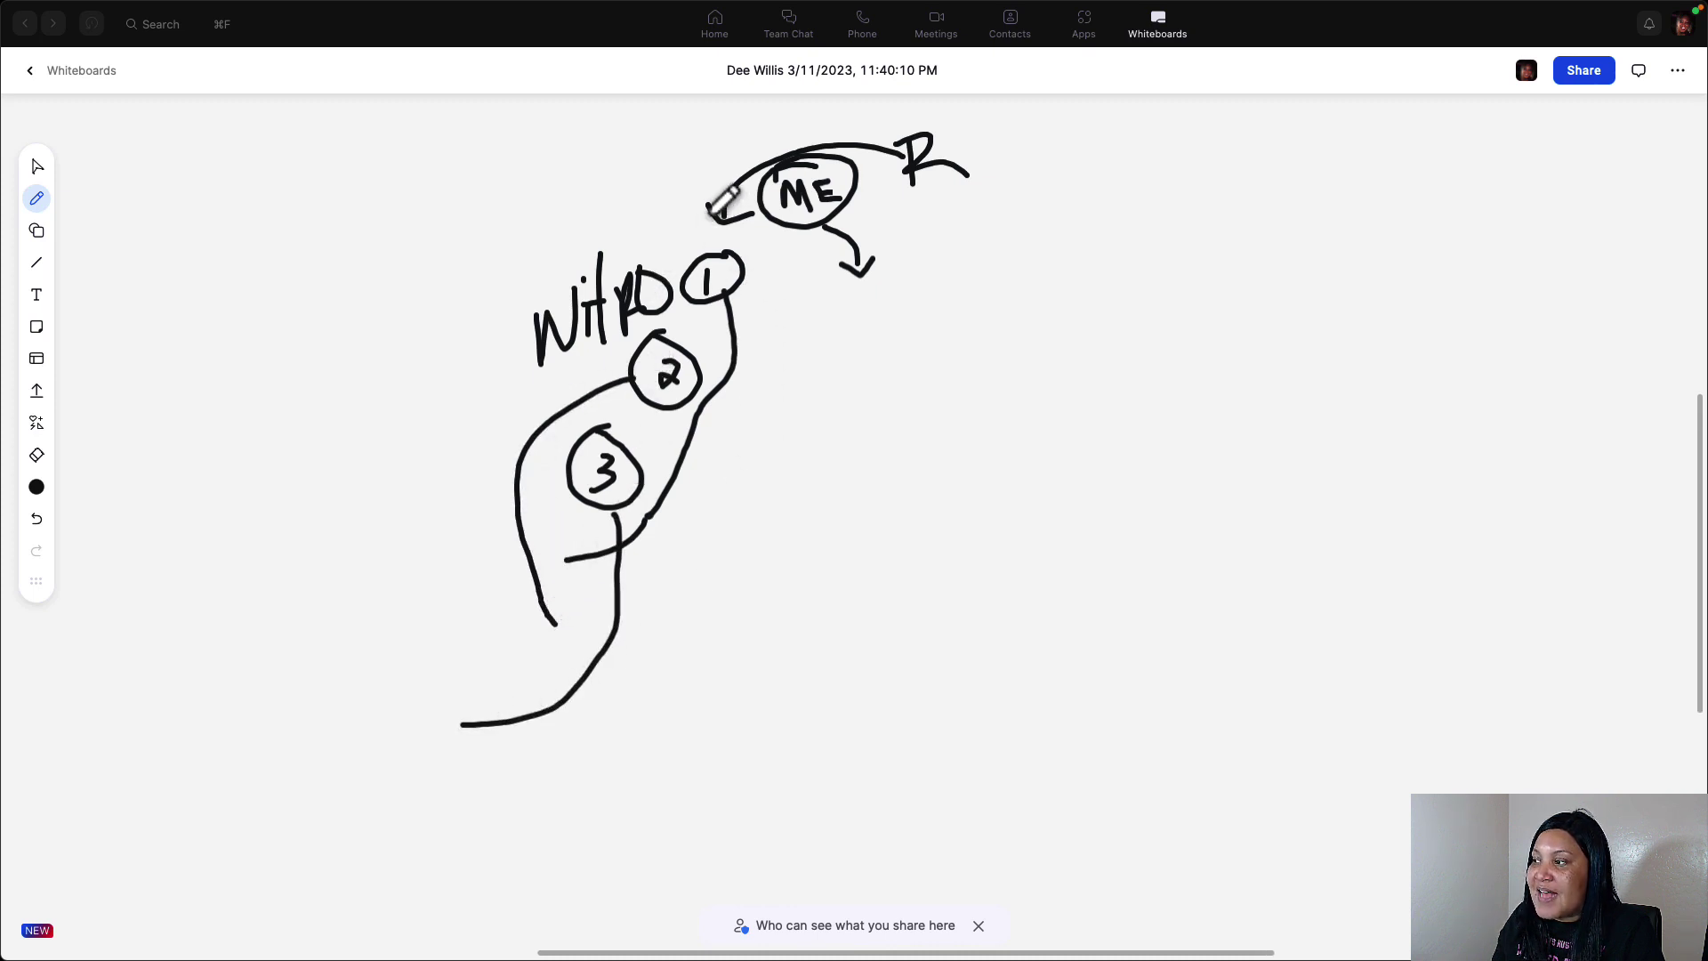
pyautogui.moveTo(712, 211)
pyautogui.mouseDown()
pyautogui.moveTo(481, 634)
pyautogui.moveTo(569, 616)
pyautogui.mouseUp()
pyautogui.moveTo(563, 365); pyautogui.dragTo(633, 331)
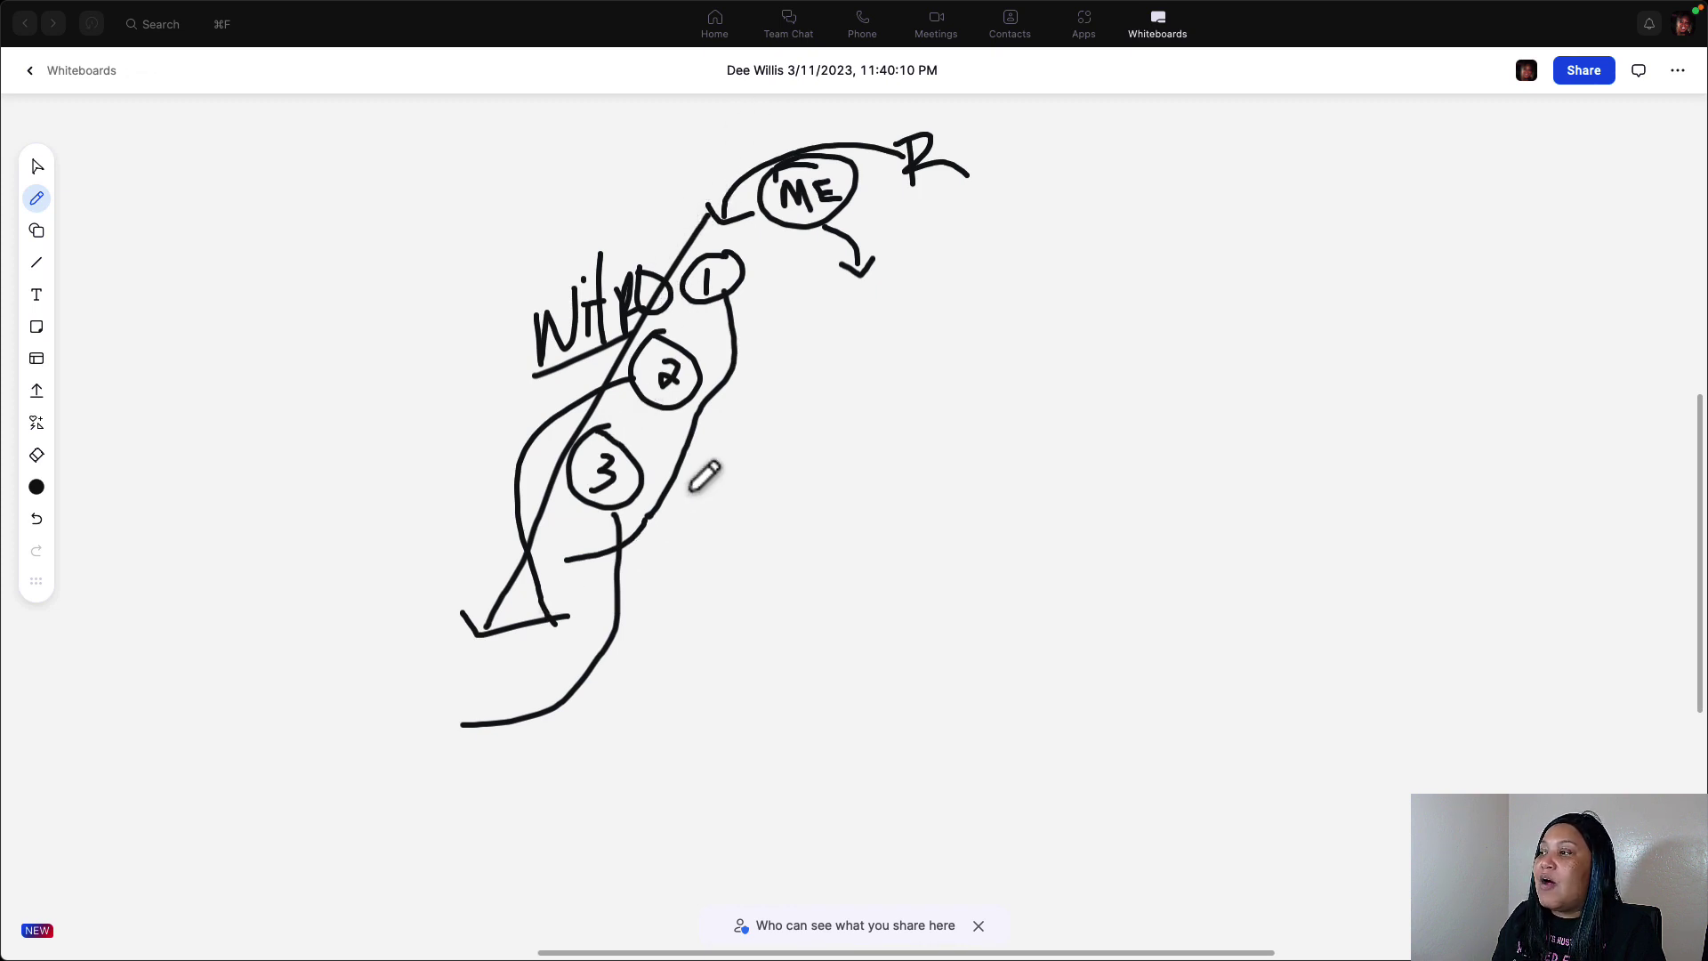
pyautogui.moveTo(948, 260)
pyautogui.mouseDown()
pyautogui.moveTo(956, 301)
pyautogui.moveTo(978, 254)
pyautogui.moveTo(961, 287)
pyautogui.moveTo(972, 258)
pyautogui.moveTo(1020, 331)
pyautogui.mouseUp()
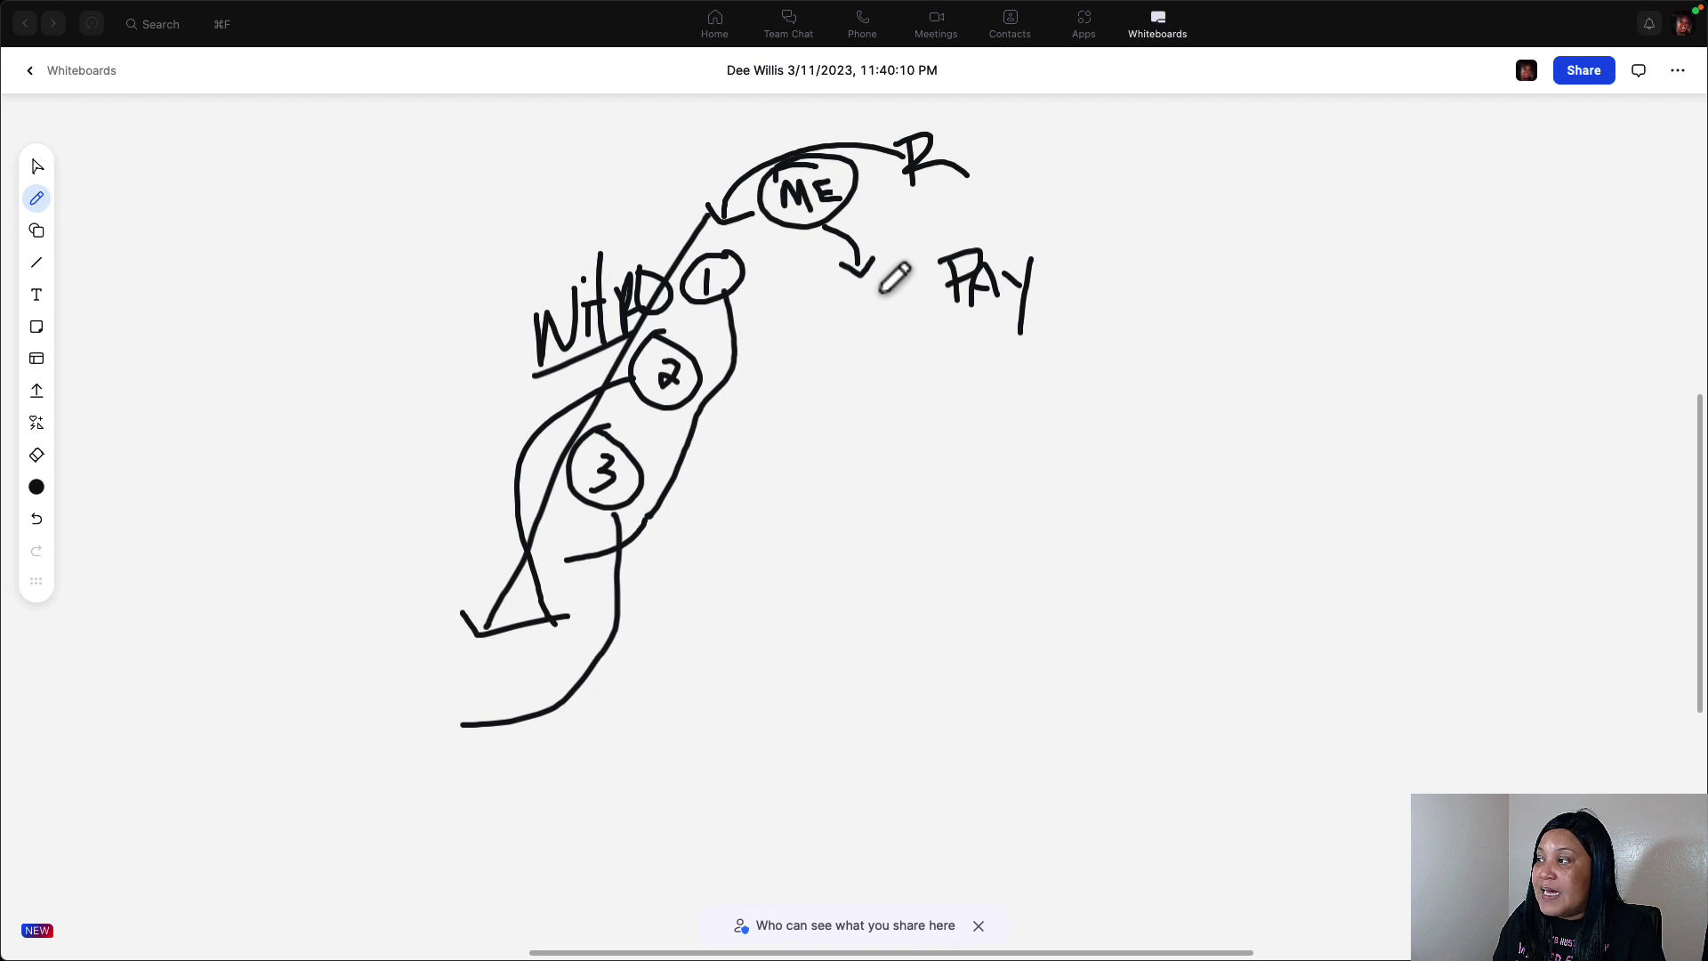
# Draw a column of three circles under the ME arrow labelled M, M2 and M3
pyautogui.moveTo(885, 294); pyautogui.dragTo(888, 296)
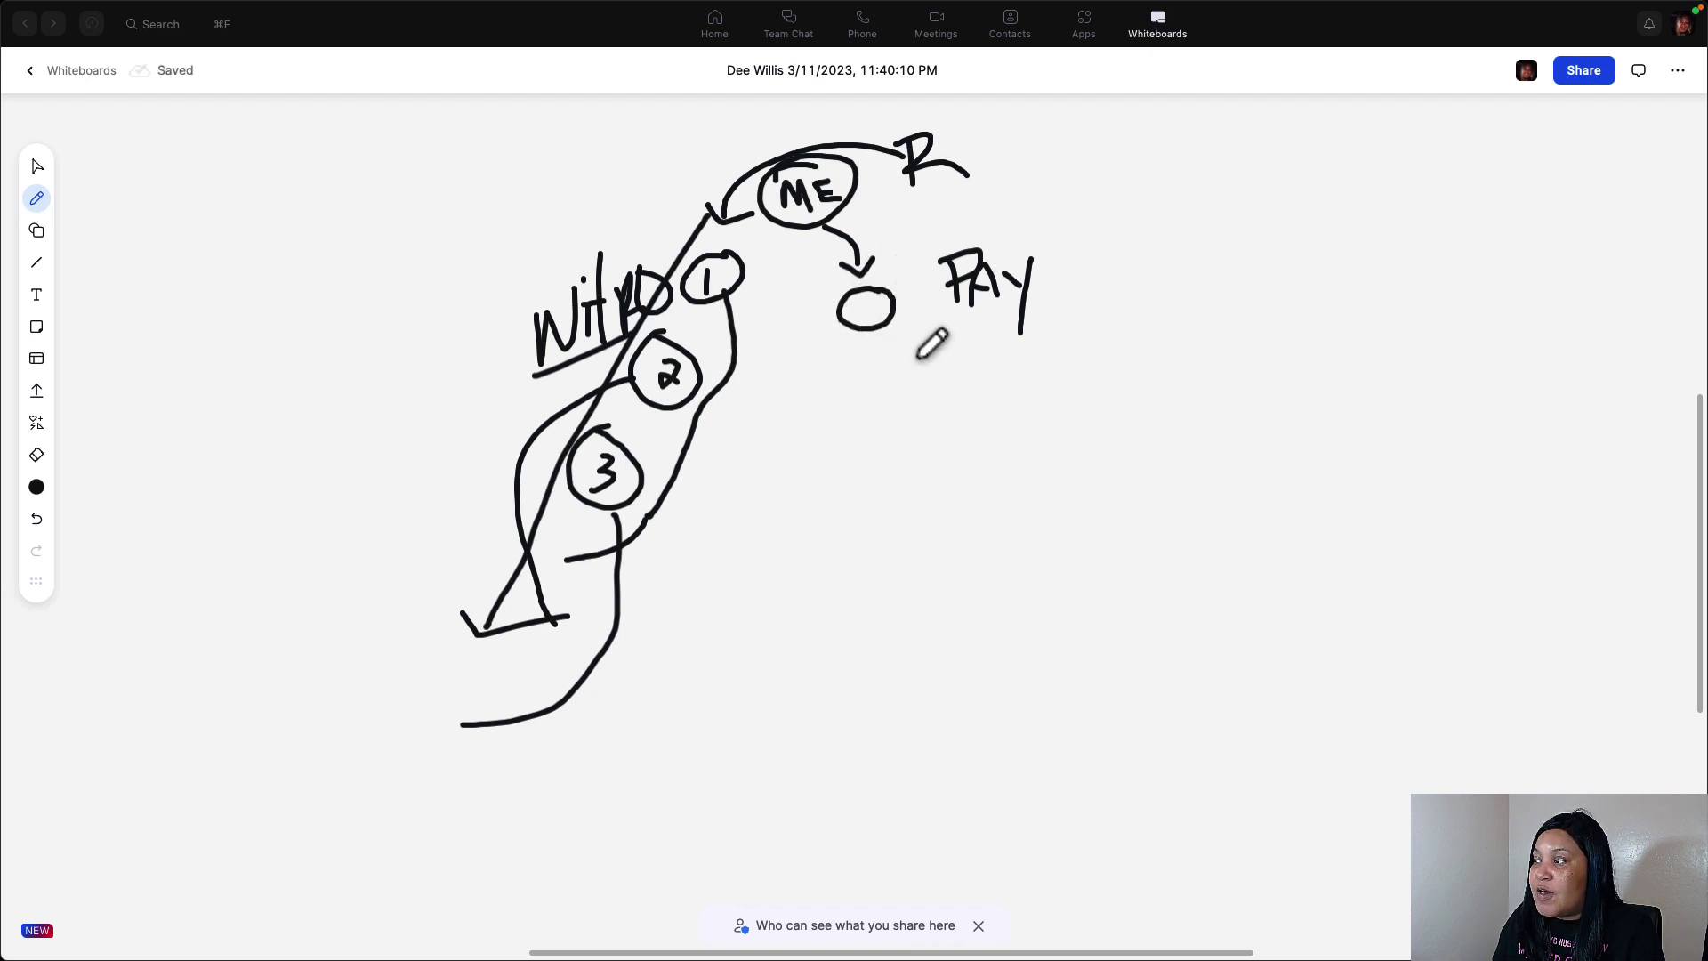
pyautogui.moveTo(919, 358)
pyautogui.mouseDown()
pyautogui.moveTo(863, 400)
pyautogui.moveTo(917, 358)
pyautogui.mouseUp()
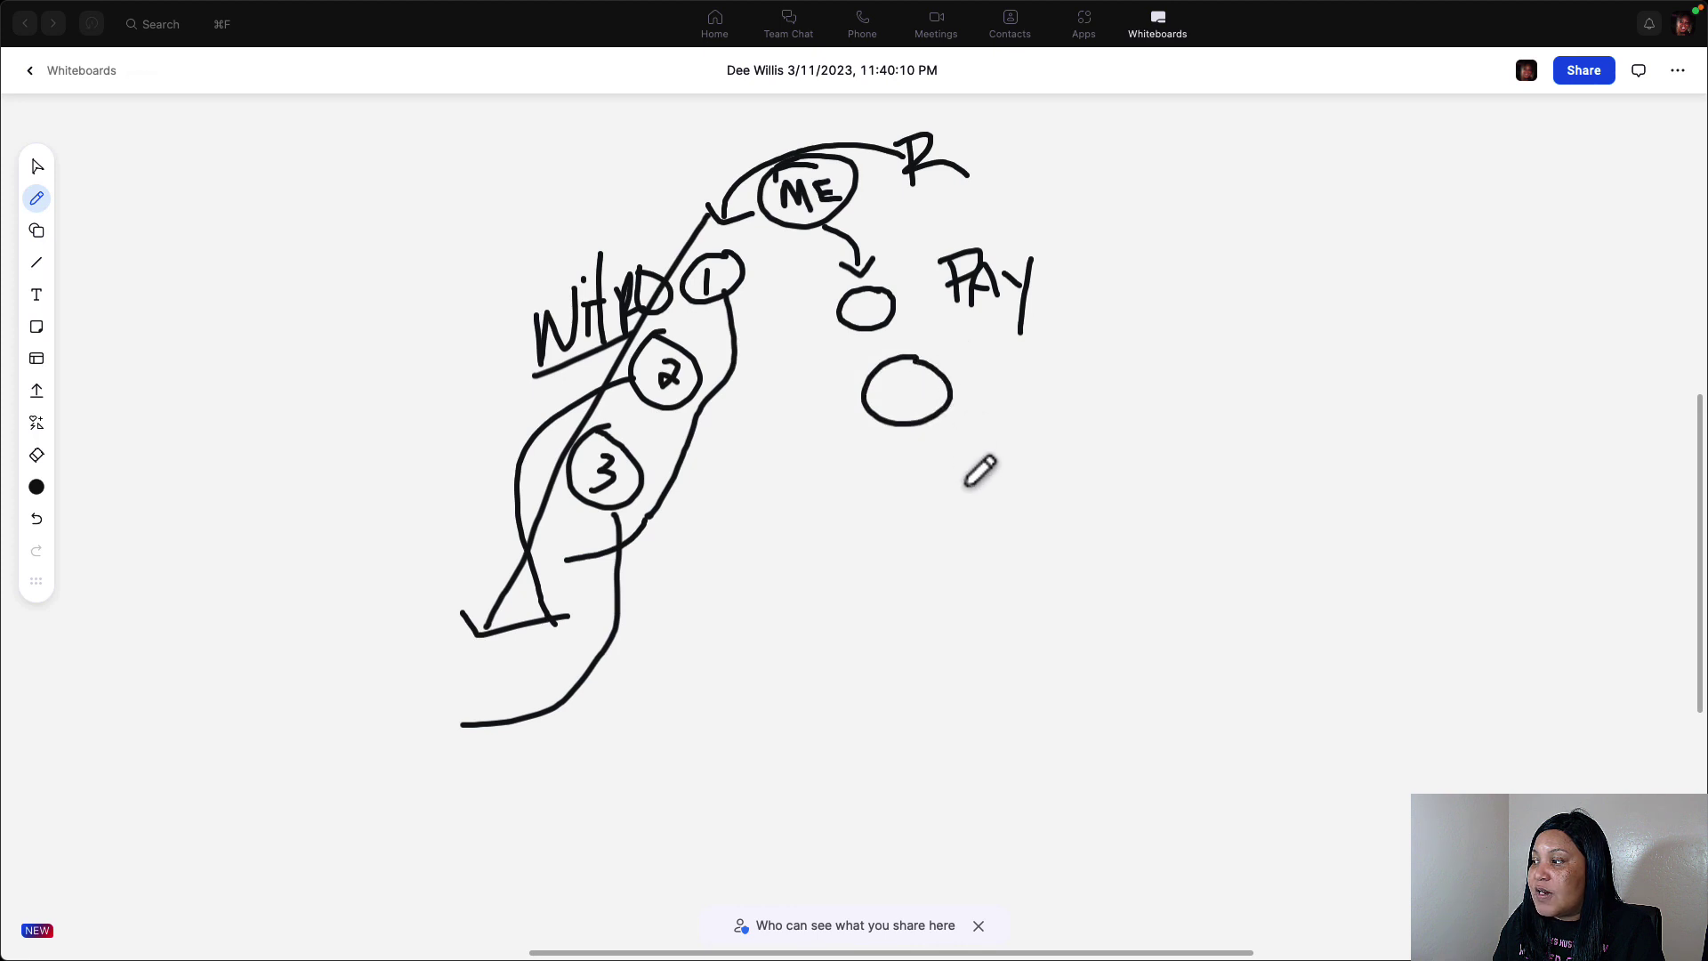
pyautogui.moveTo(958, 459)
pyautogui.mouseDown()
pyautogui.moveTo(902, 471)
pyautogui.moveTo(988, 445)
pyautogui.mouseUp()
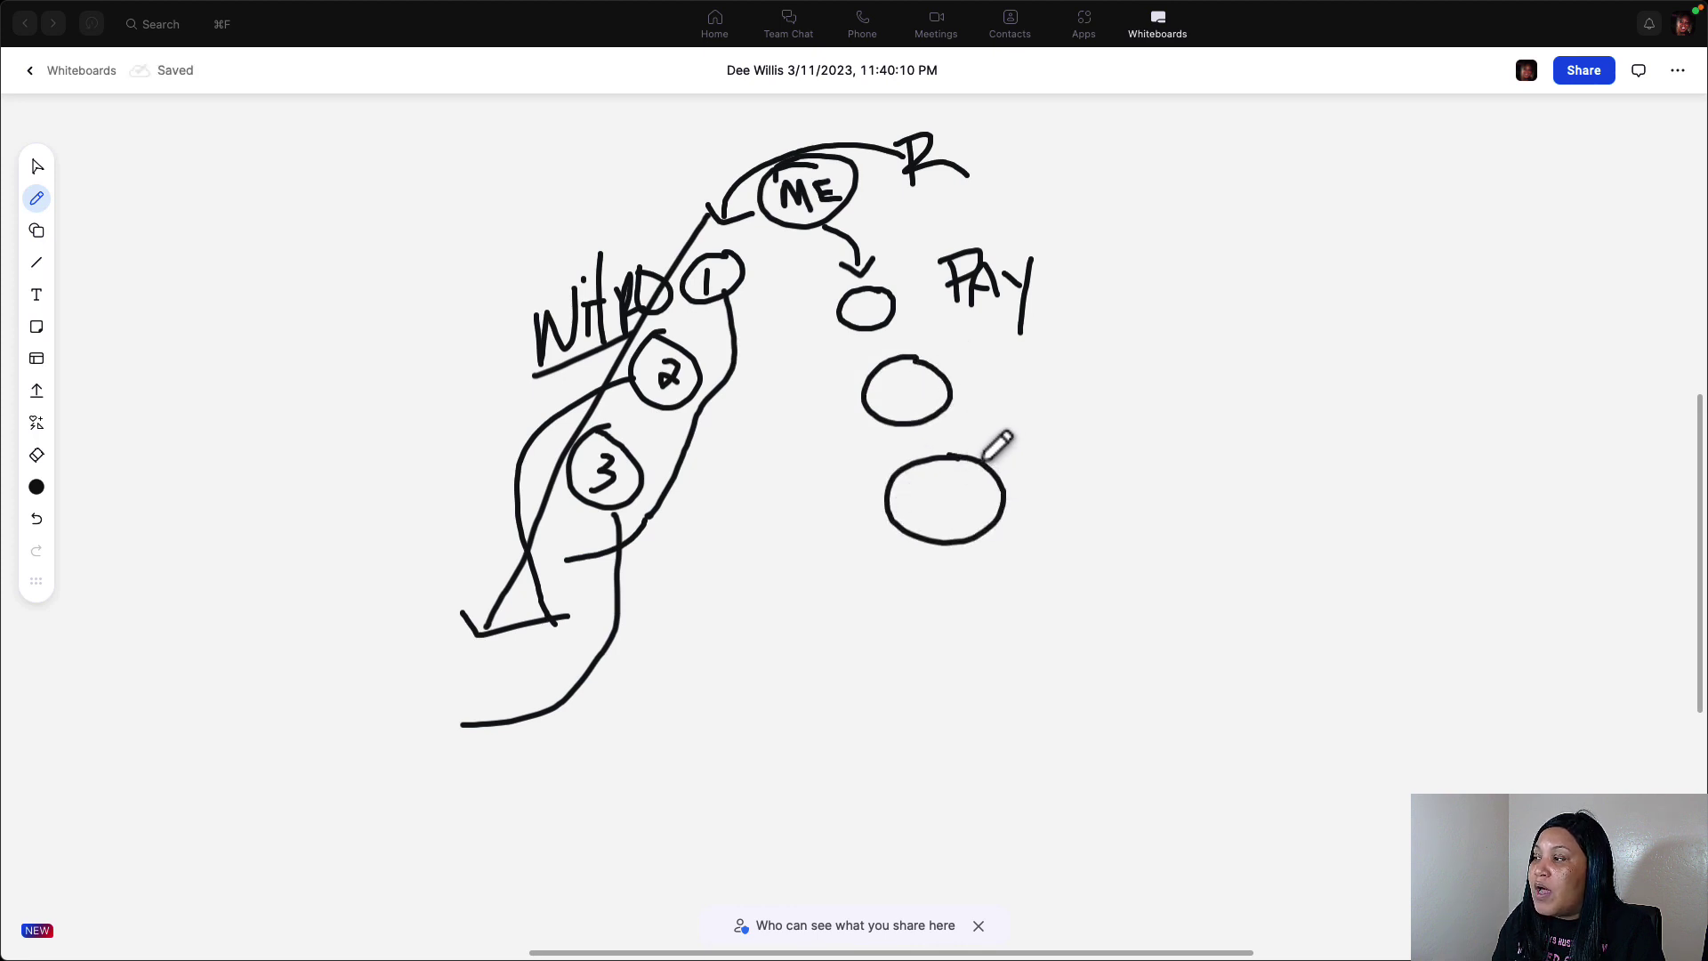
pyautogui.moveTo(861, 311); pyautogui.dragTo(880, 307)
pyautogui.moveTo(885, 389)
pyautogui.mouseDown()
pyautogui.moveTo(885, 406)
pyautogui.moveTo(937, 405)
pyautogui.mouseUp()
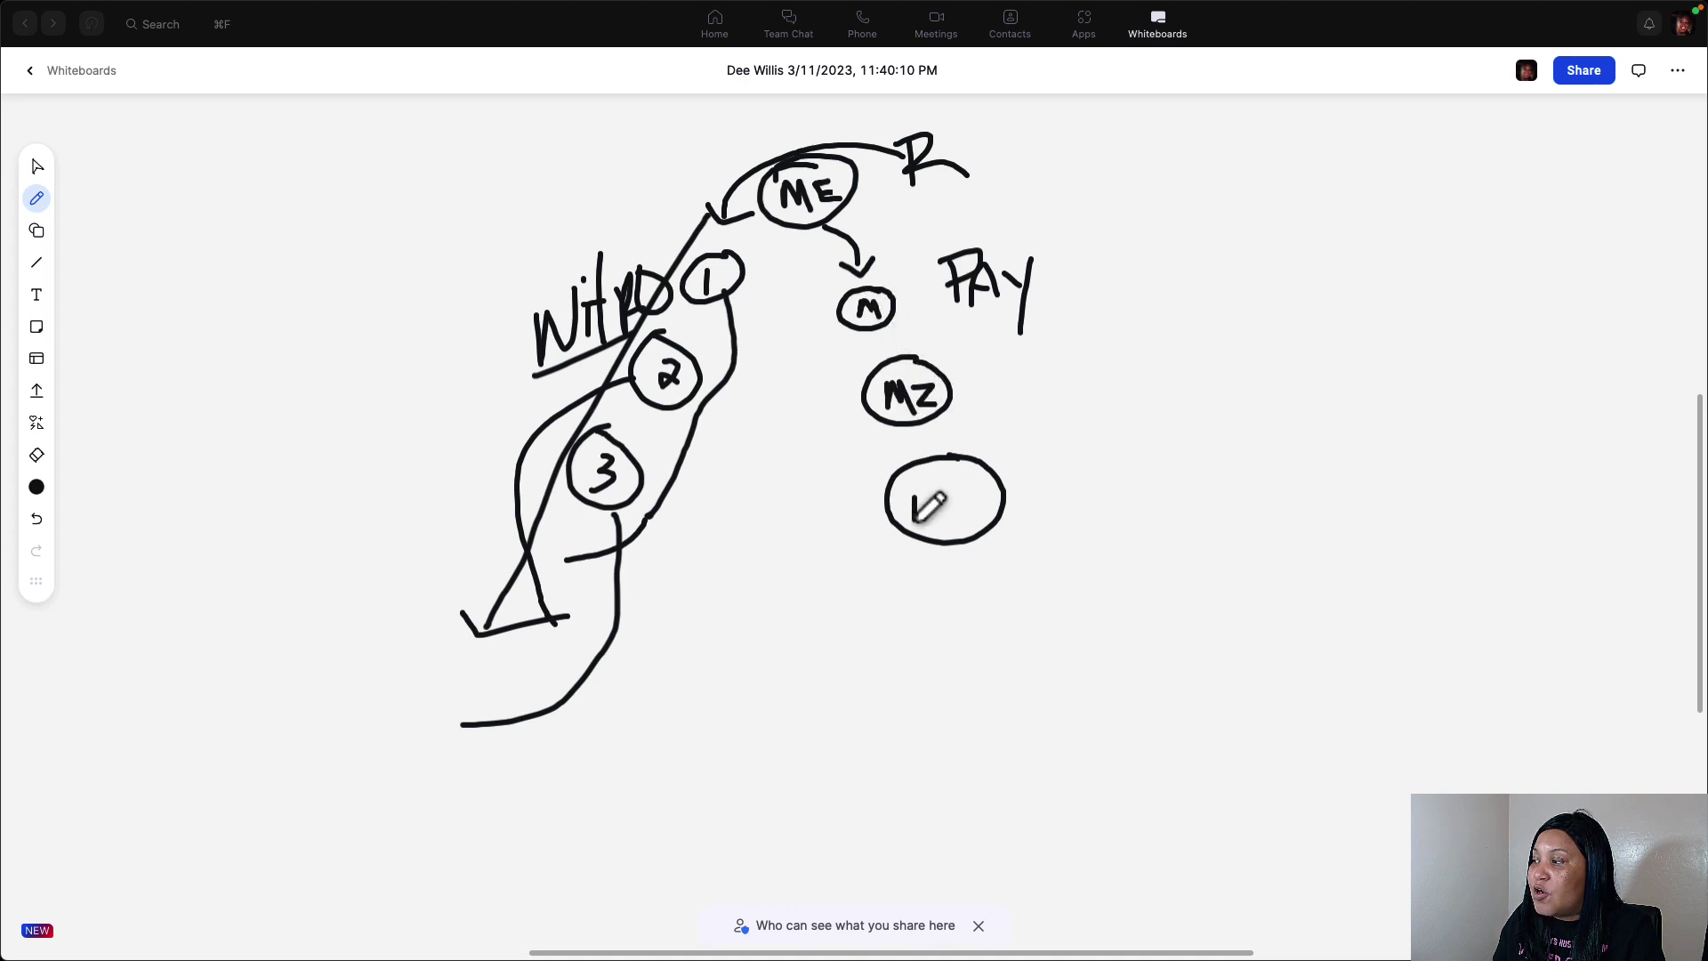
pyautogui.moveTo(914, 525); pyautogui.dragTo(952, 523)
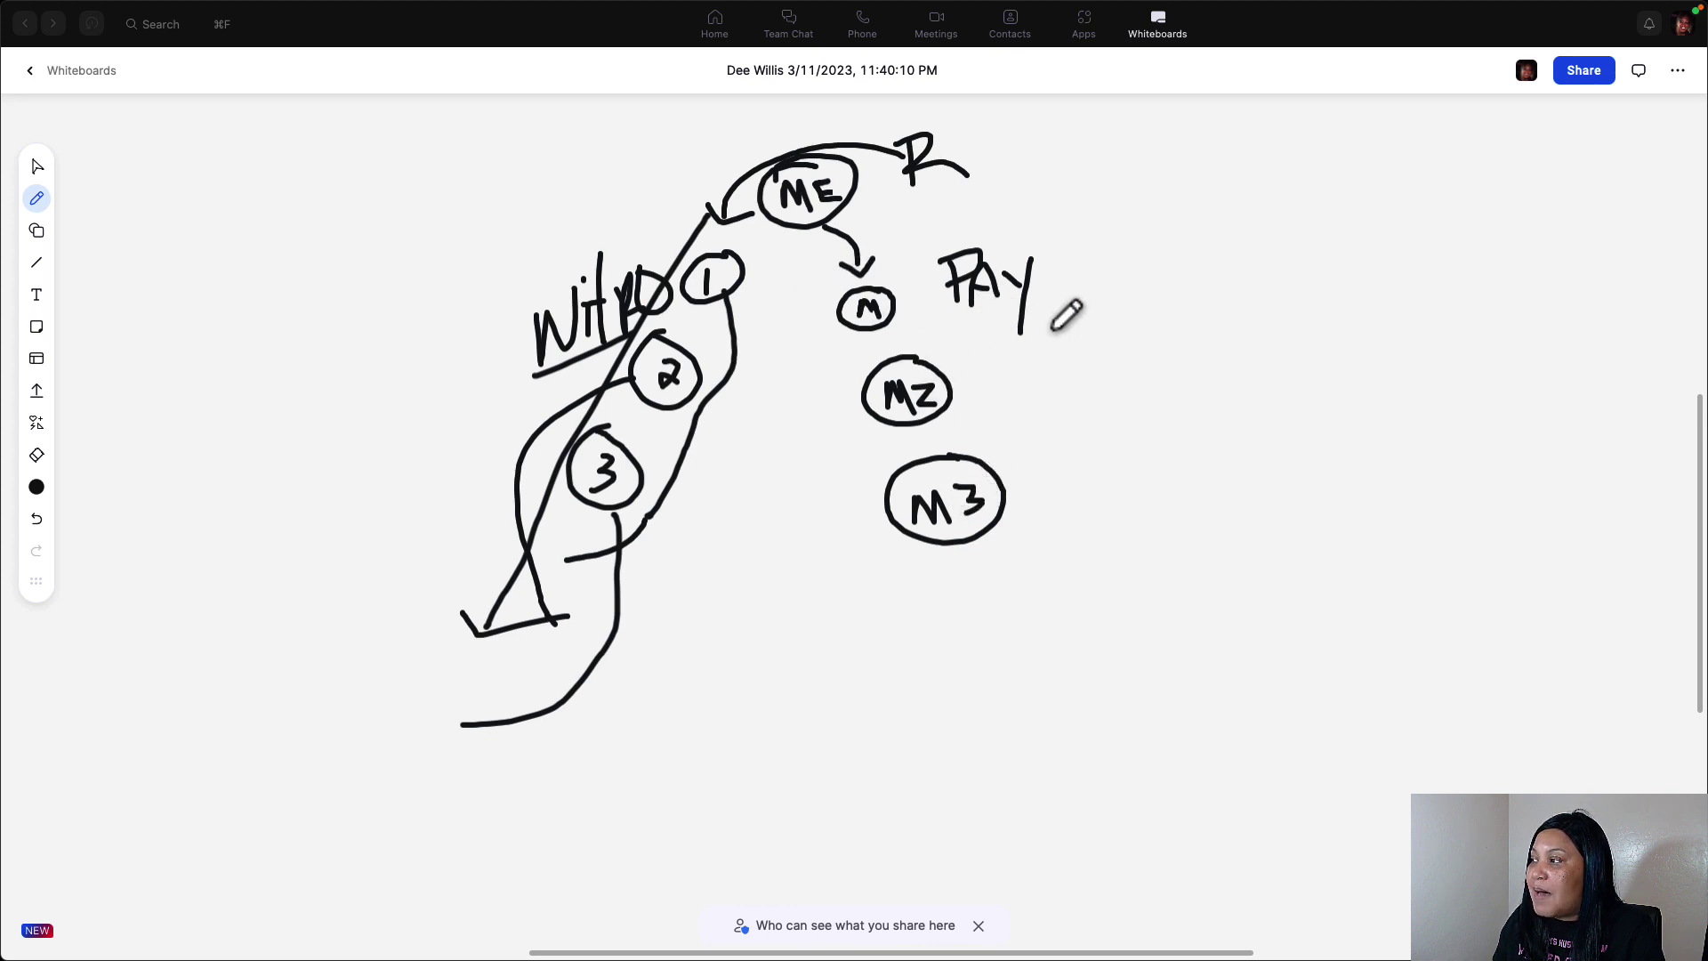
# Extend PAY into an underlined 'Payline' and draw a long diagonal arrow past circle 3
pyautogui.moveTo(1059, 249)
pyautogui.mouseDown()
pyautogui.moveTo(1046, 315)
pyautogui.moveTo(1161, 283)
pyautogui.moveTo(1187, 331)
pyautogui.mouseUp()
pyautogui.click(1064, 260)
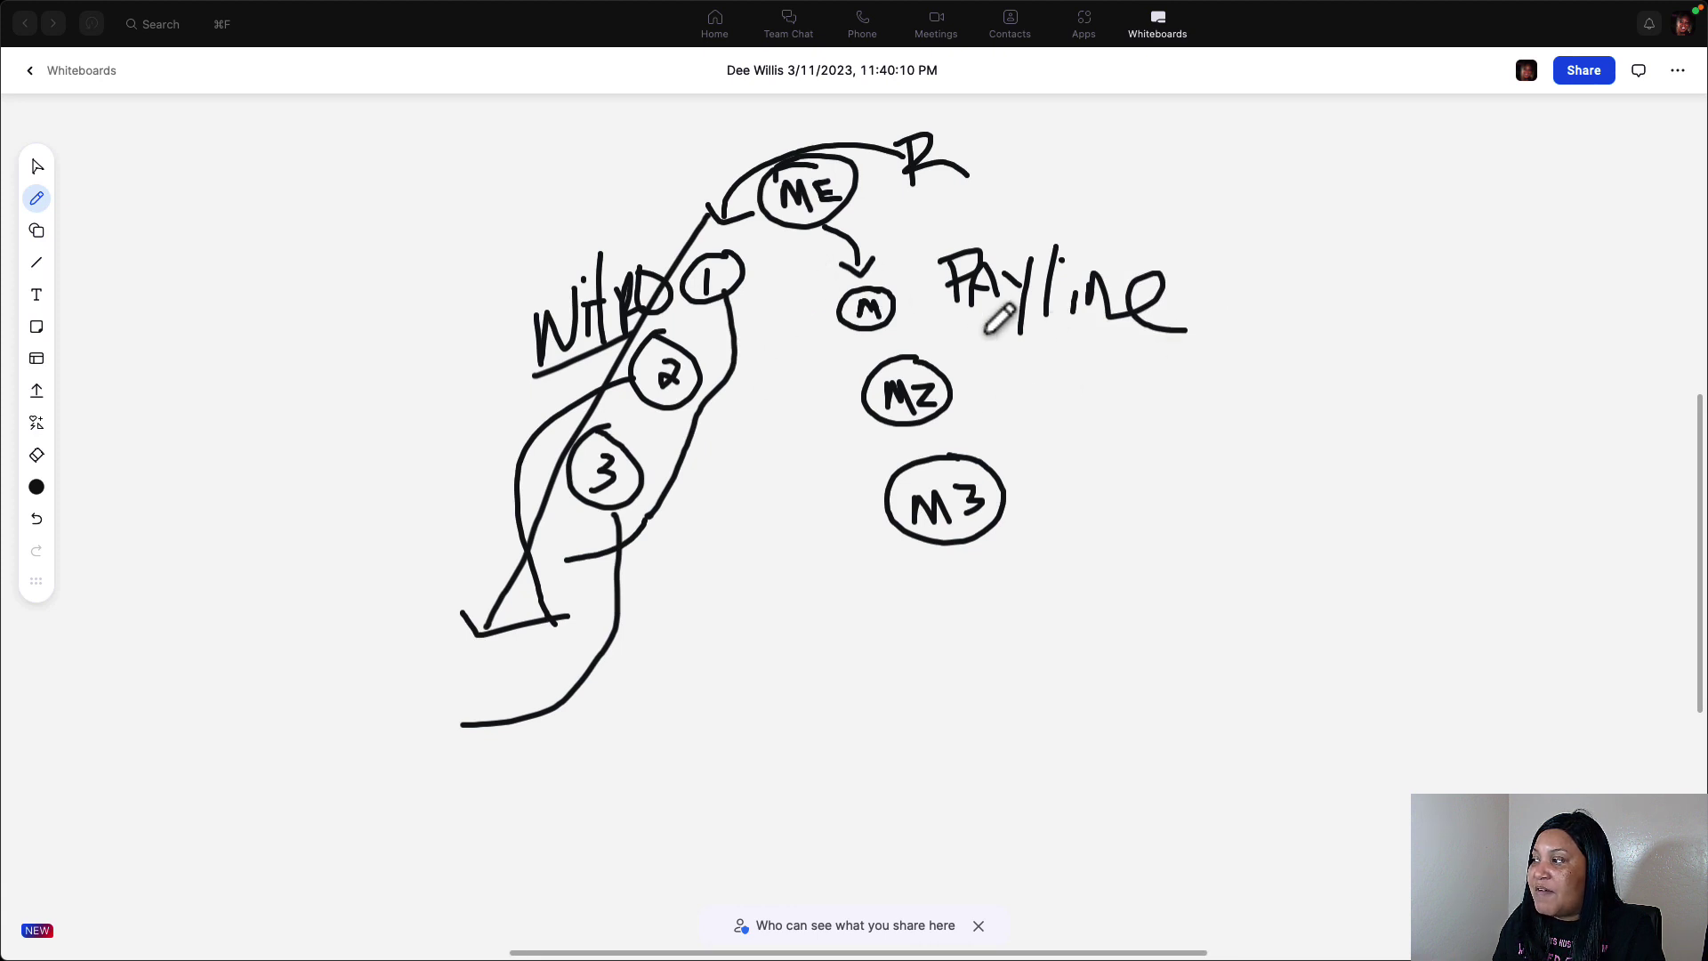
pyautogui.moveTo(959, 313); pyautogui.dragTo(1148, 342)
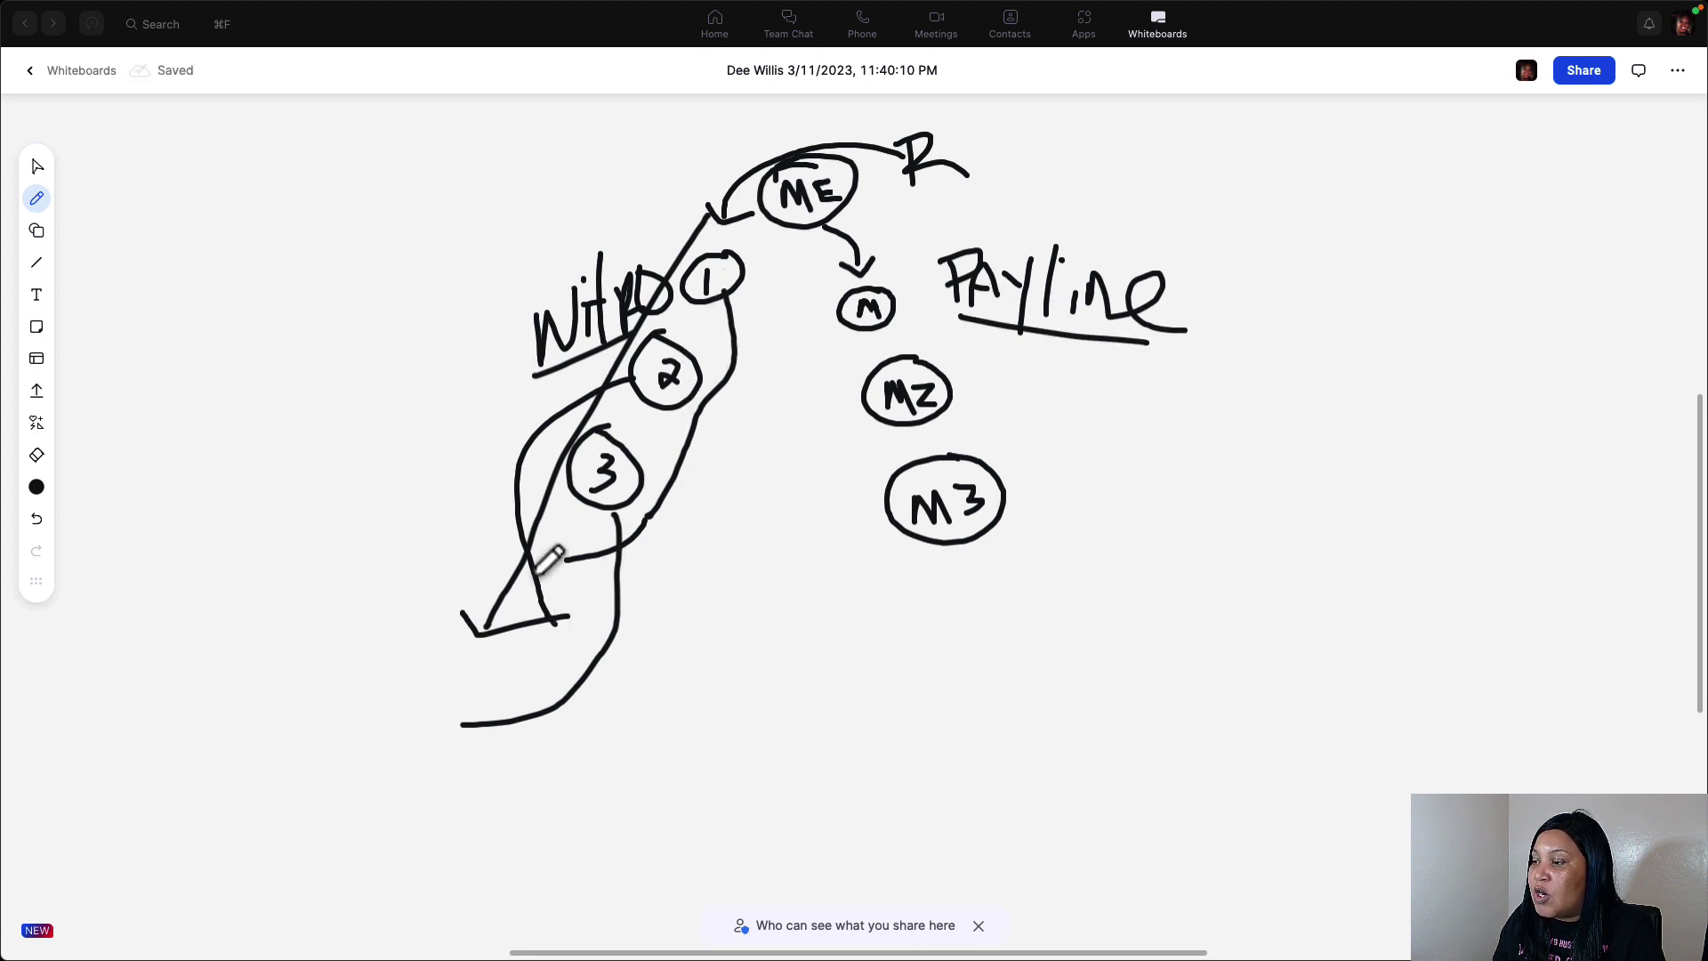
pyautogui.moveTo(552, 552)
pyautogui.mouseDown()
pyautogui.moveTo(390, 800)
pyautogui.moveTo(517, 811)
pyautogui.mouseUp()
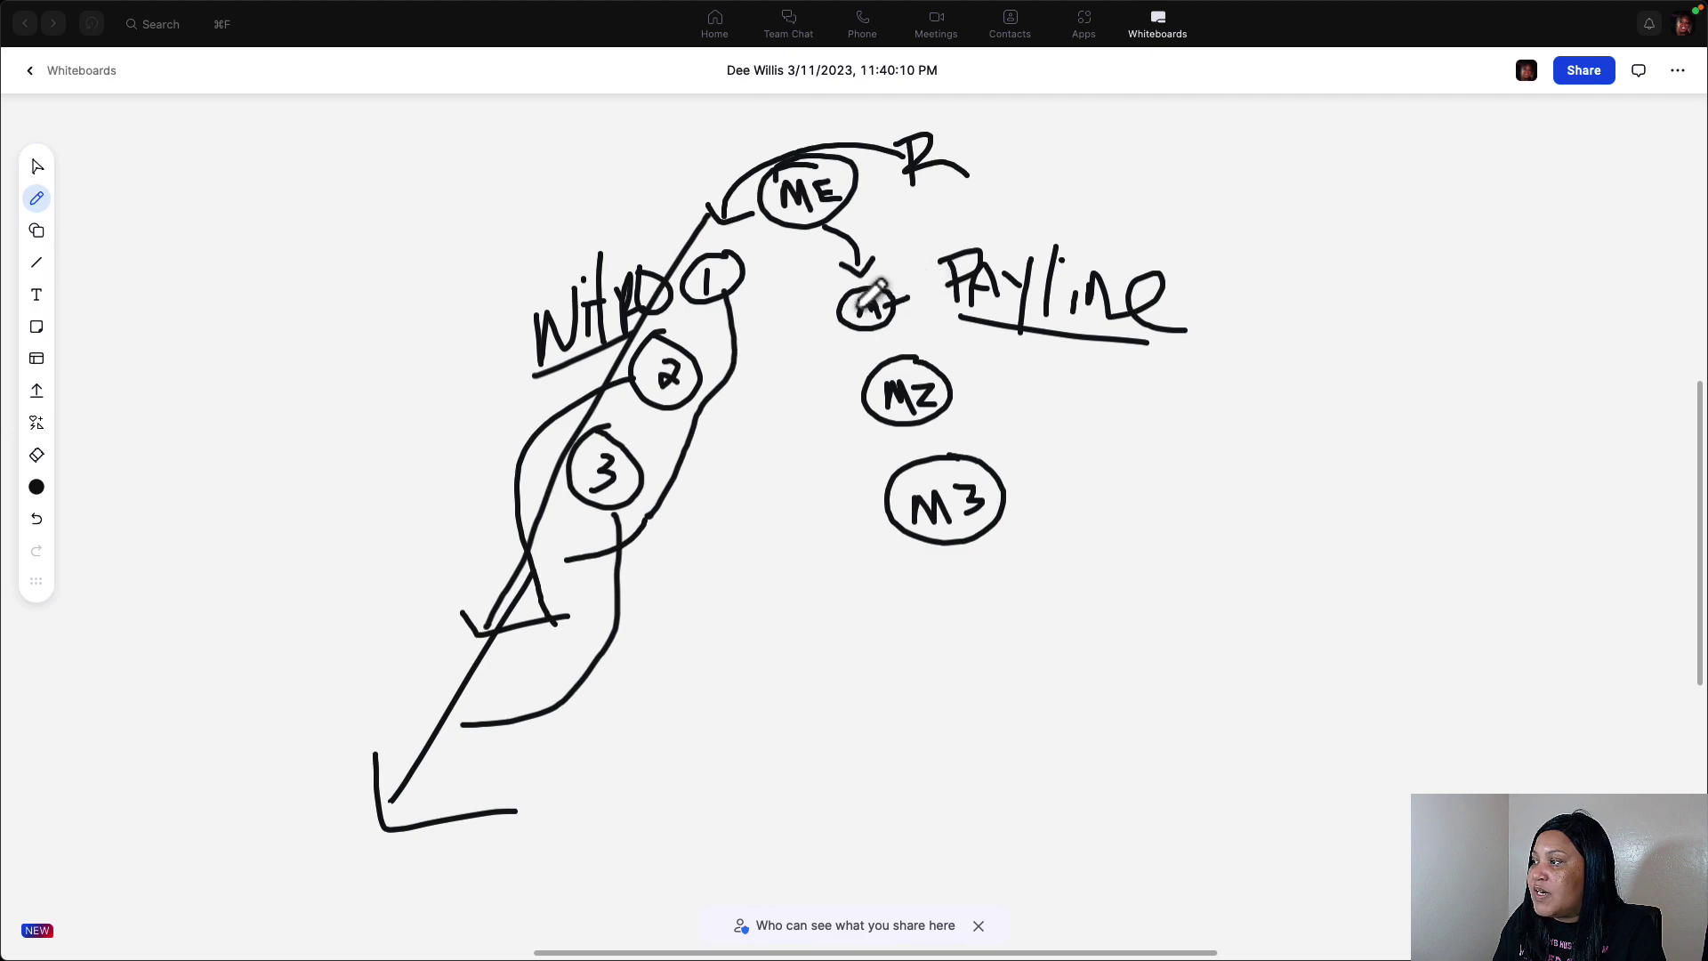
# Write 100 beside the M circle and link M2 and M3 down to new circles M4 and M5
pyautogui.moveTo(870, 307); pyautogui.dragTo(928, 281)
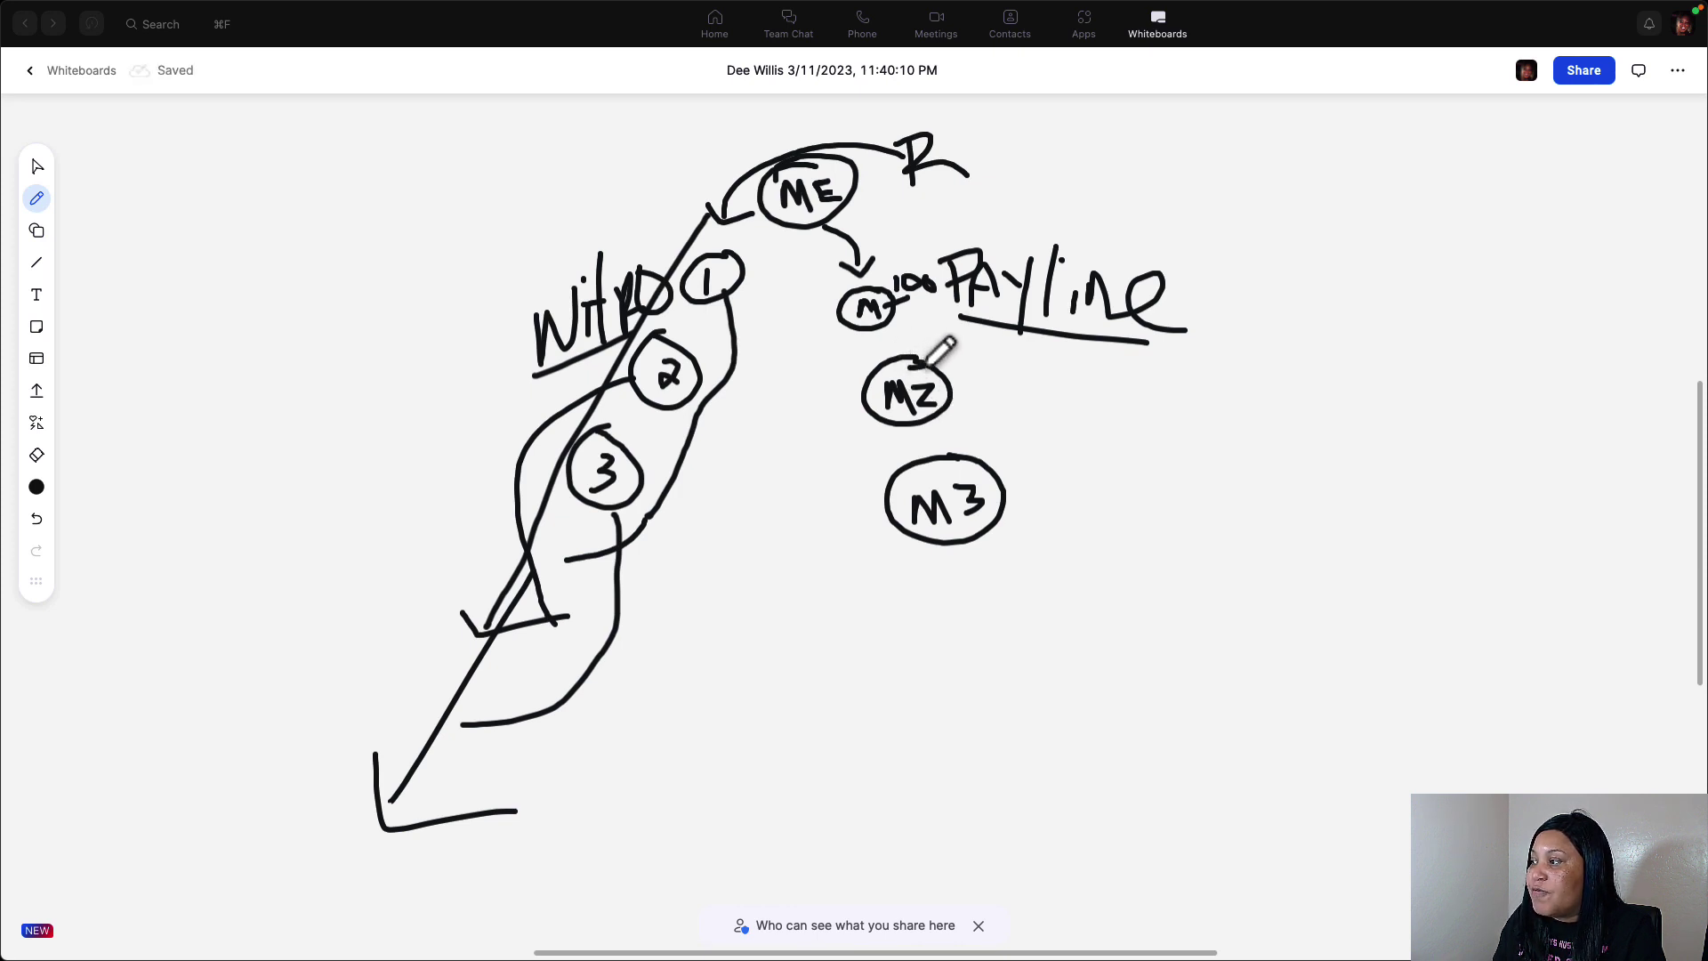
pyautogui.moveTo(927, 363)
pyautogui.mouseDown()
pyautogui.moveTo(1015, 601)
pyautogui.moveTo(1059, 643)
pyautogui.moveTo(969, 616)
pyautogui.moveTo(1047, 635)
pyautogui.moveTo(1035, 647)
pyautogui.mouseUp()
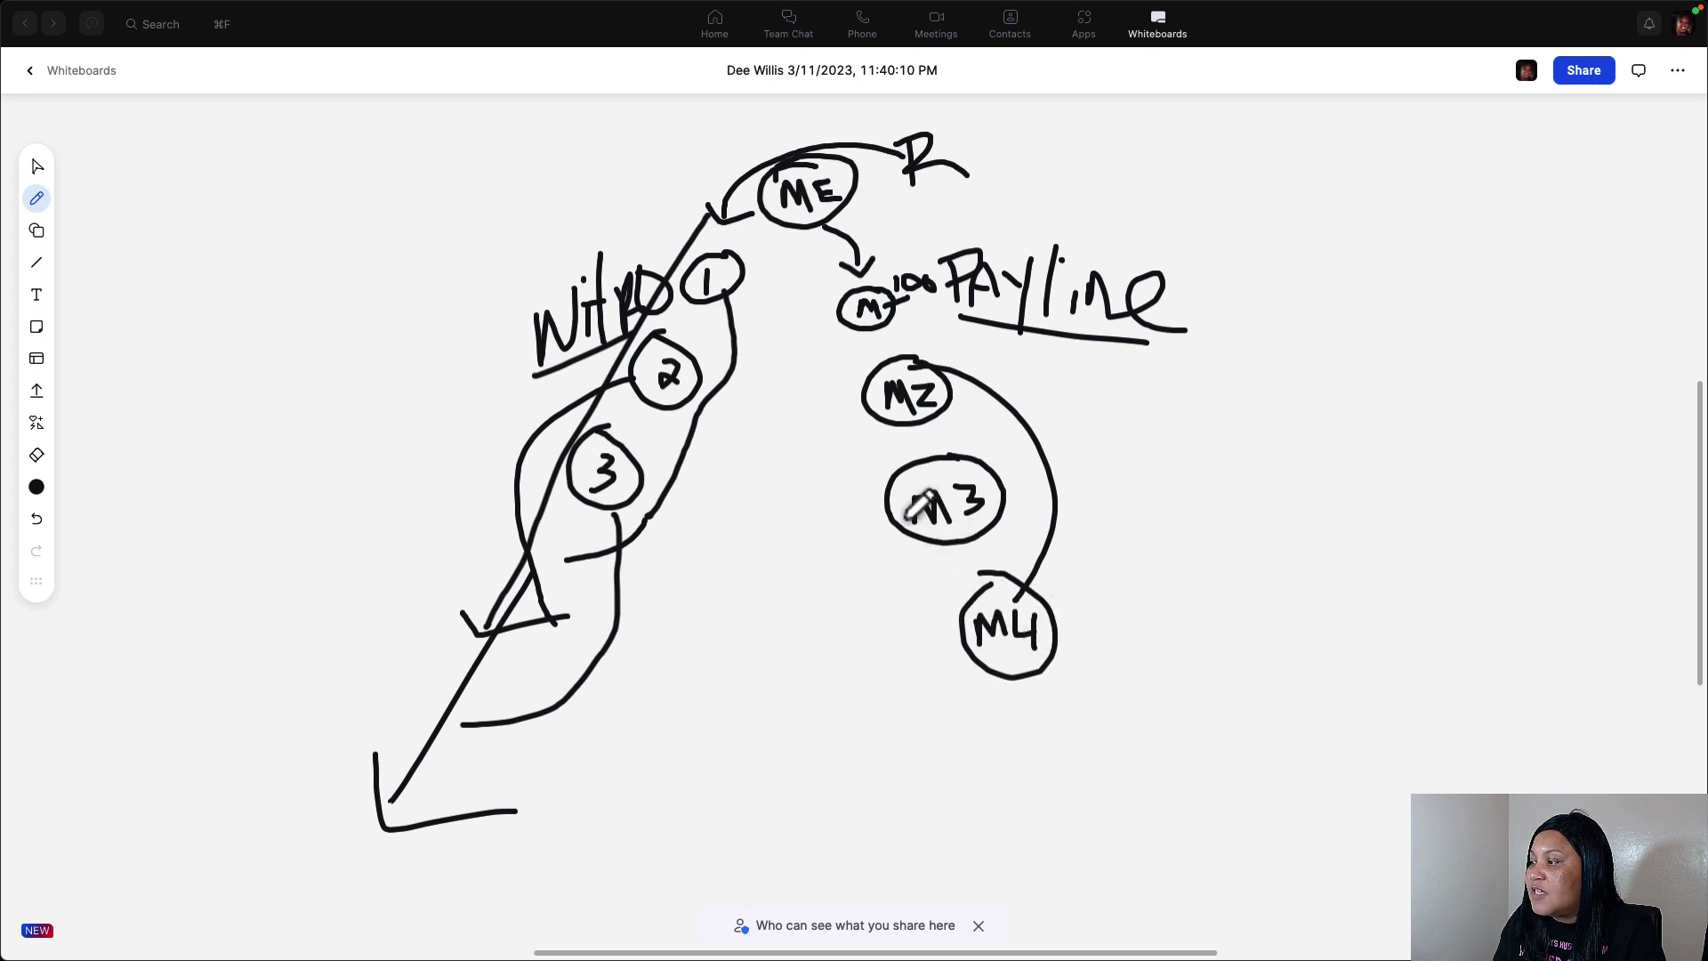
pyautogui.moveTo(901, 520)
pyautogui.mouseDown()
pyautogui.moveTo(885, 572)
pyautogui.moveTo(1074, 781)
pyautogui.mouseUp()
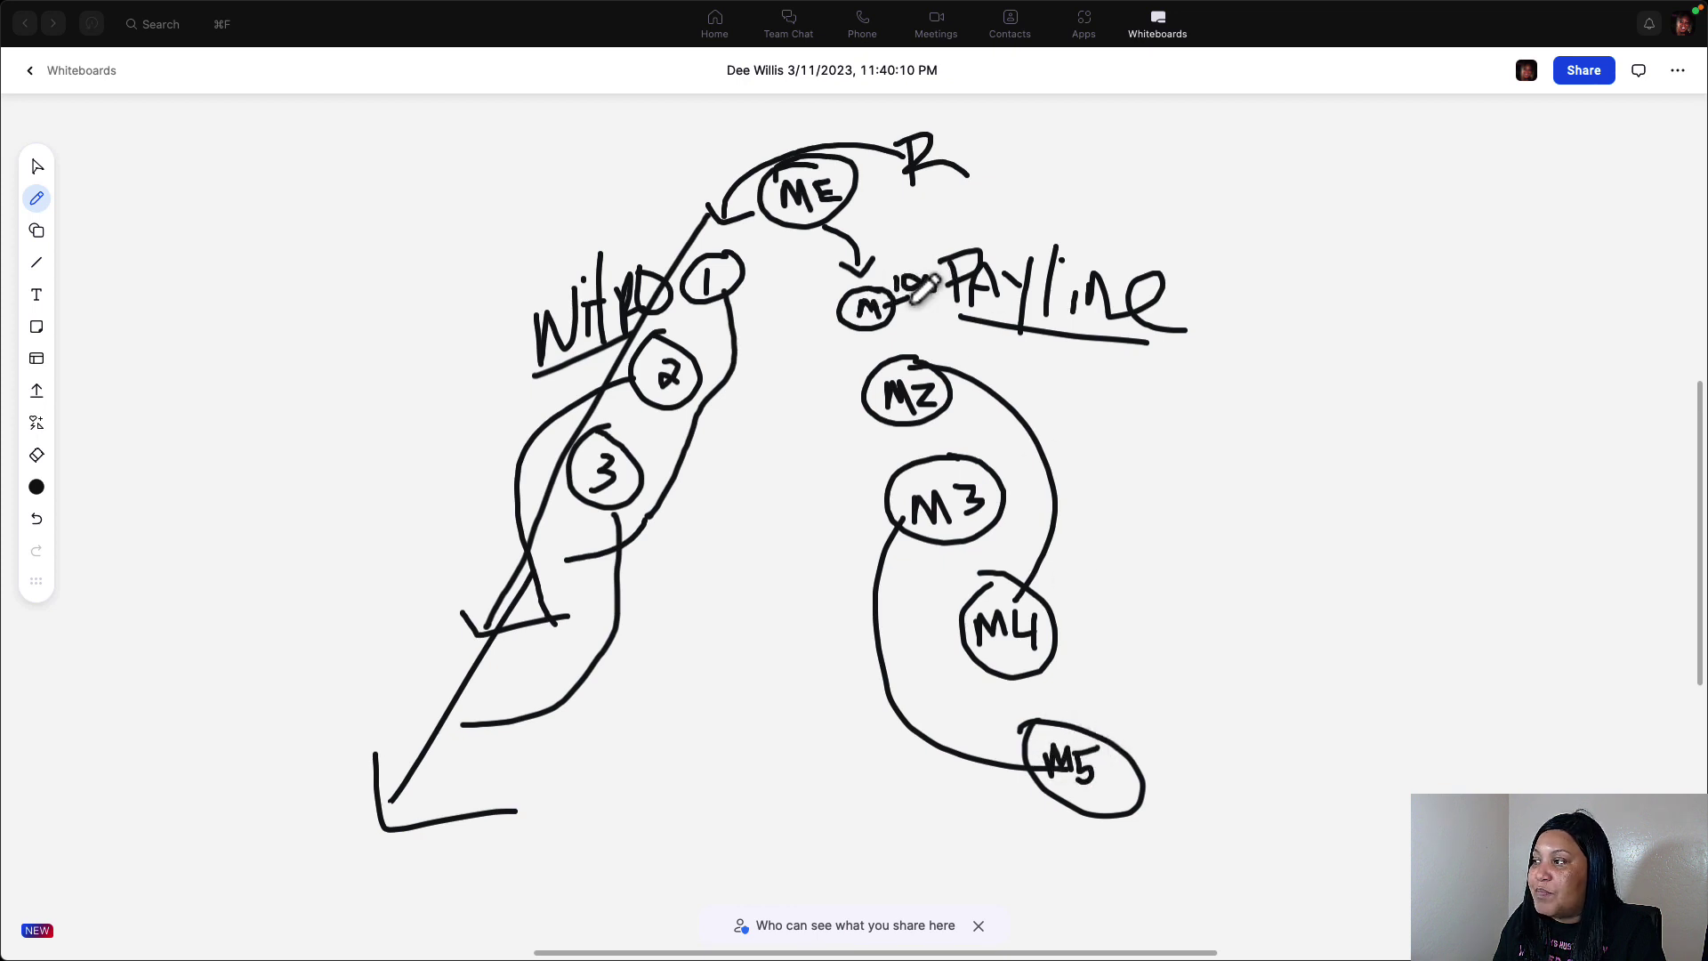
pyautogui.moveTo(919, 286); pyautogui.dragTo(876, 335)
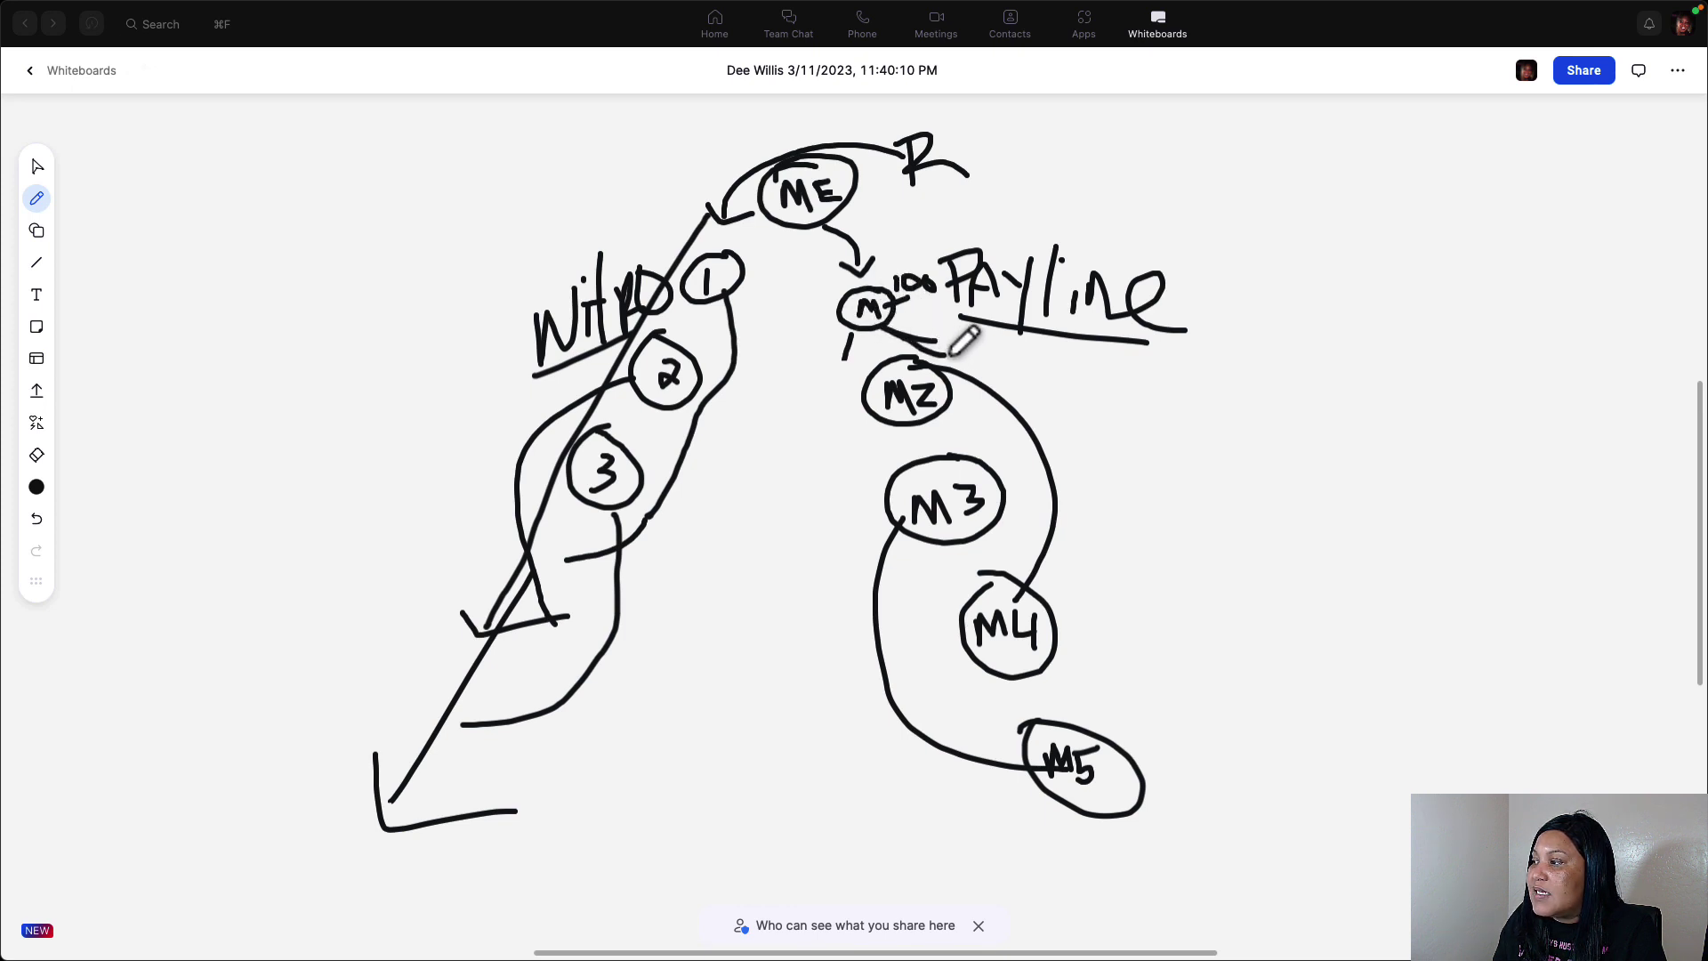
# Sweep long curves from M2 down past M3–M5 and add a small mark below M
pyautogui.moveTo(969, 356)
pyautogui.mouseDown()
pyautogui.moveTo(925, 350)
pyautogui.moveTo(1315, 660)
pyautogui.mouseUp()
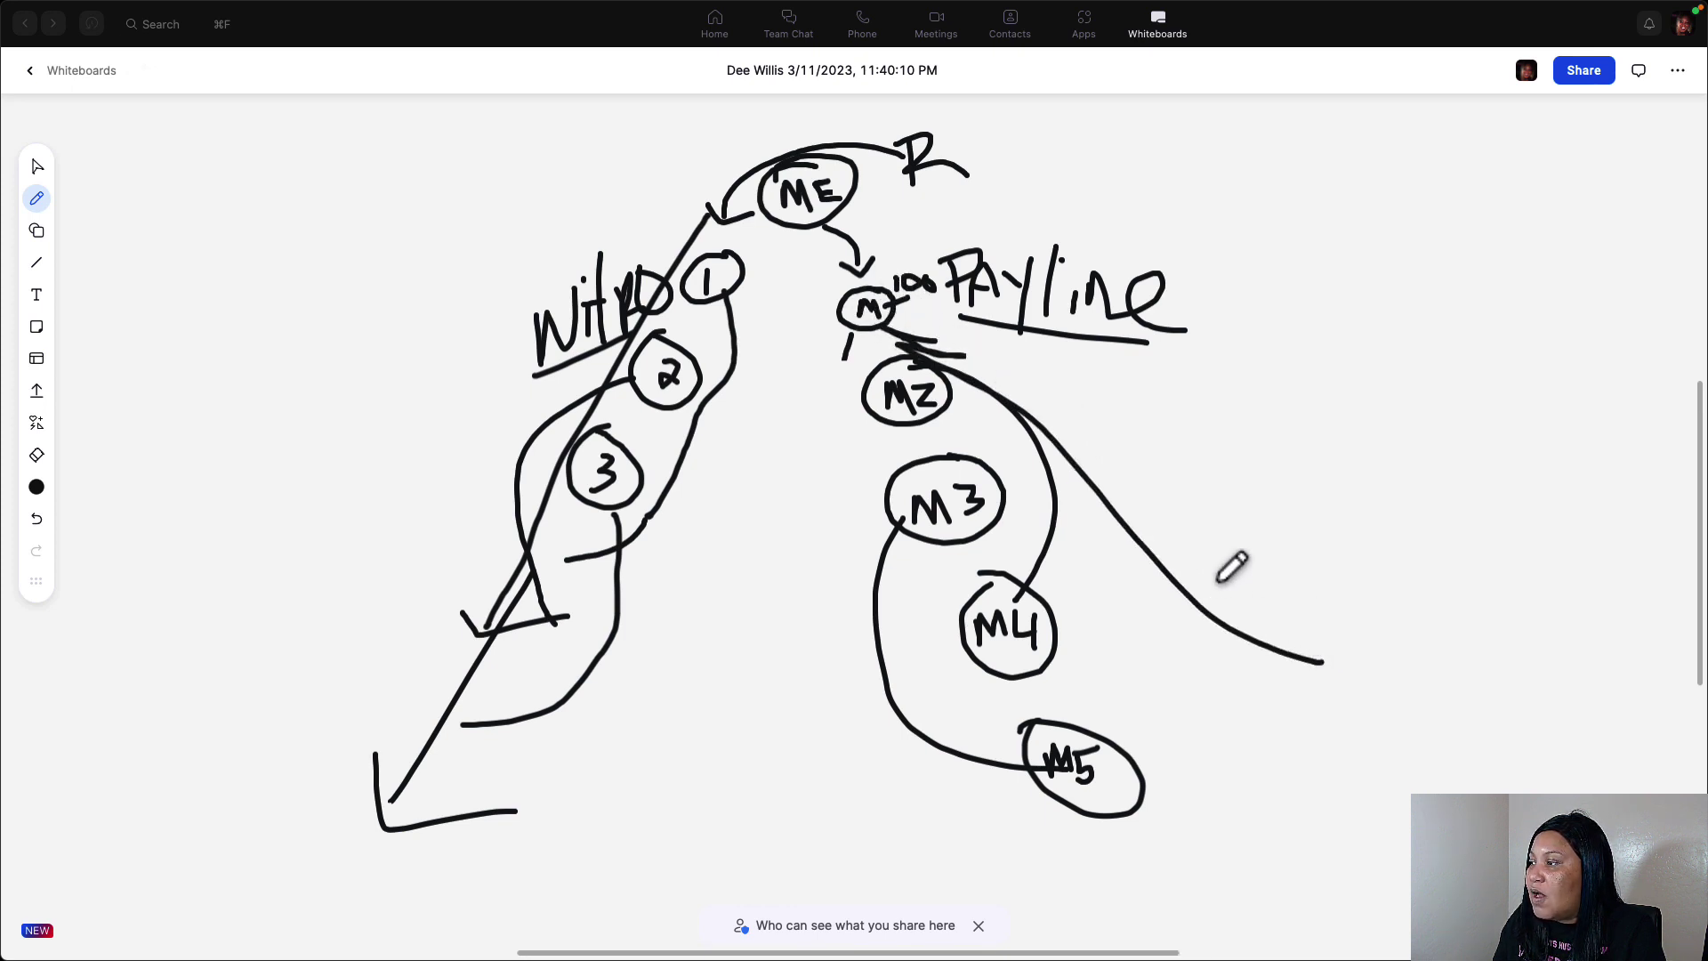
pyautogui.moveTo(868, 361)
pyautogui.mouseDown()
pyautogui.moveTo(1018, 705)
pyautogui.moveTo(1181, 801)
pyautogui.moveTo(1276, 826)
pyautogui.mouseUp()
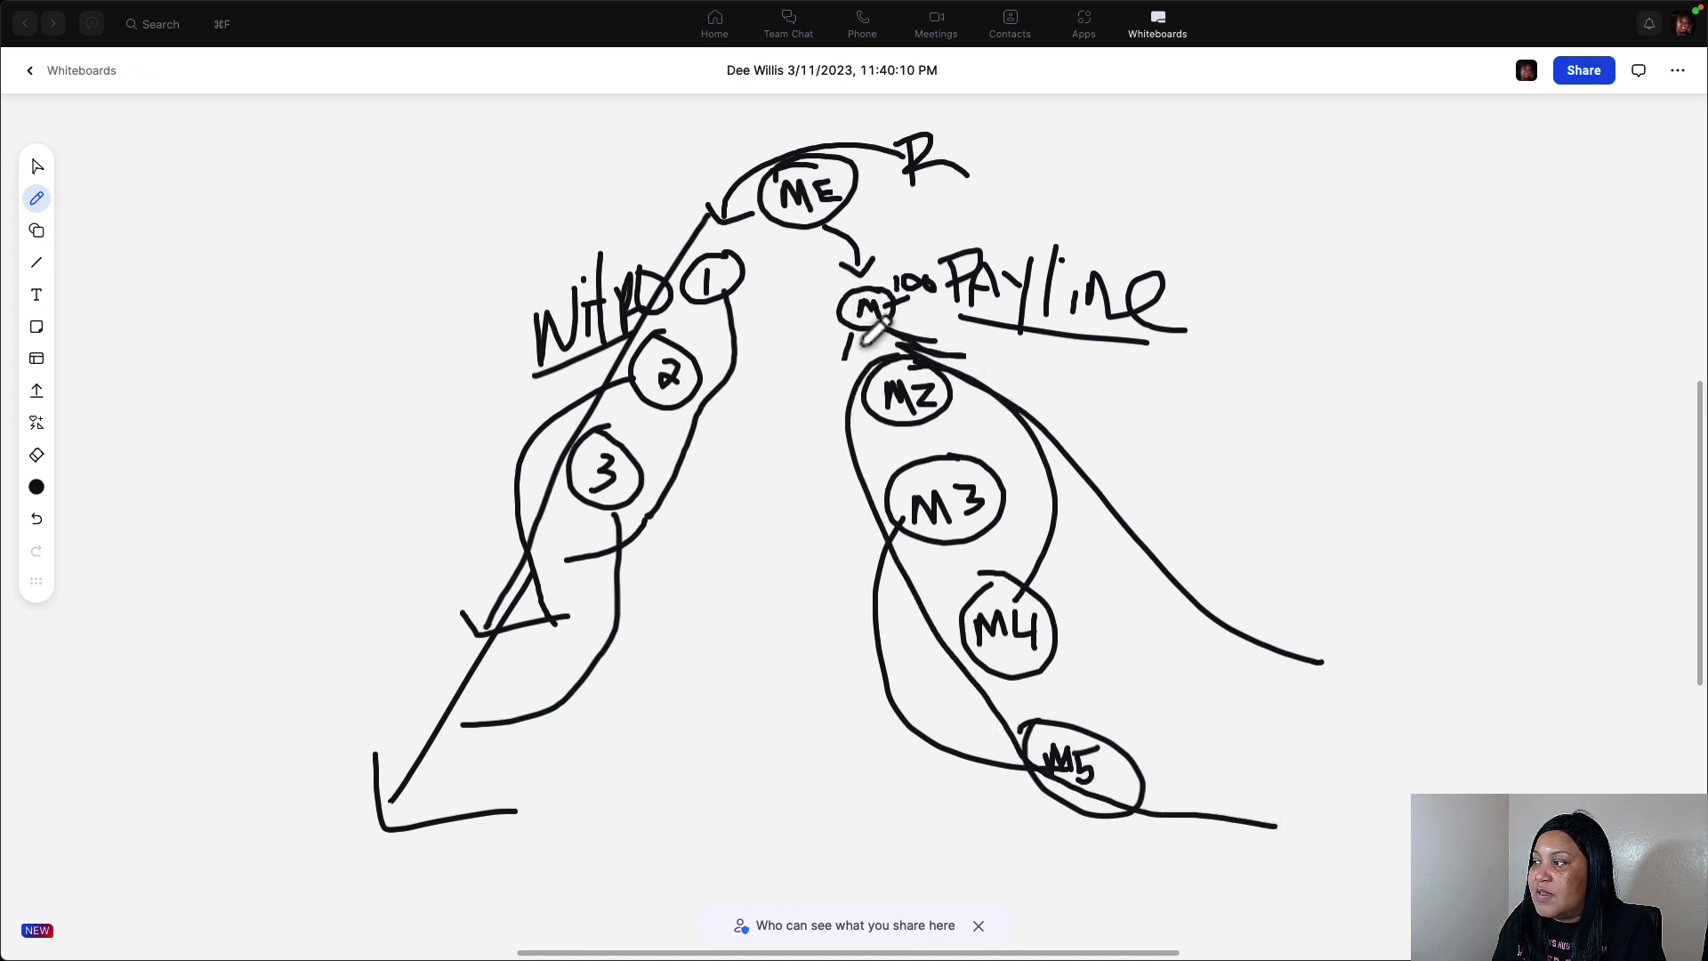
pyautogui.moveTo(841, 371)
pyautogui.mouseDown()
pyautogui.moveTo(845, 392)
pyautogui.moveTo(790, 439)
pyautogui.moveTo(823, 455)
pyautogui.mouseUp()
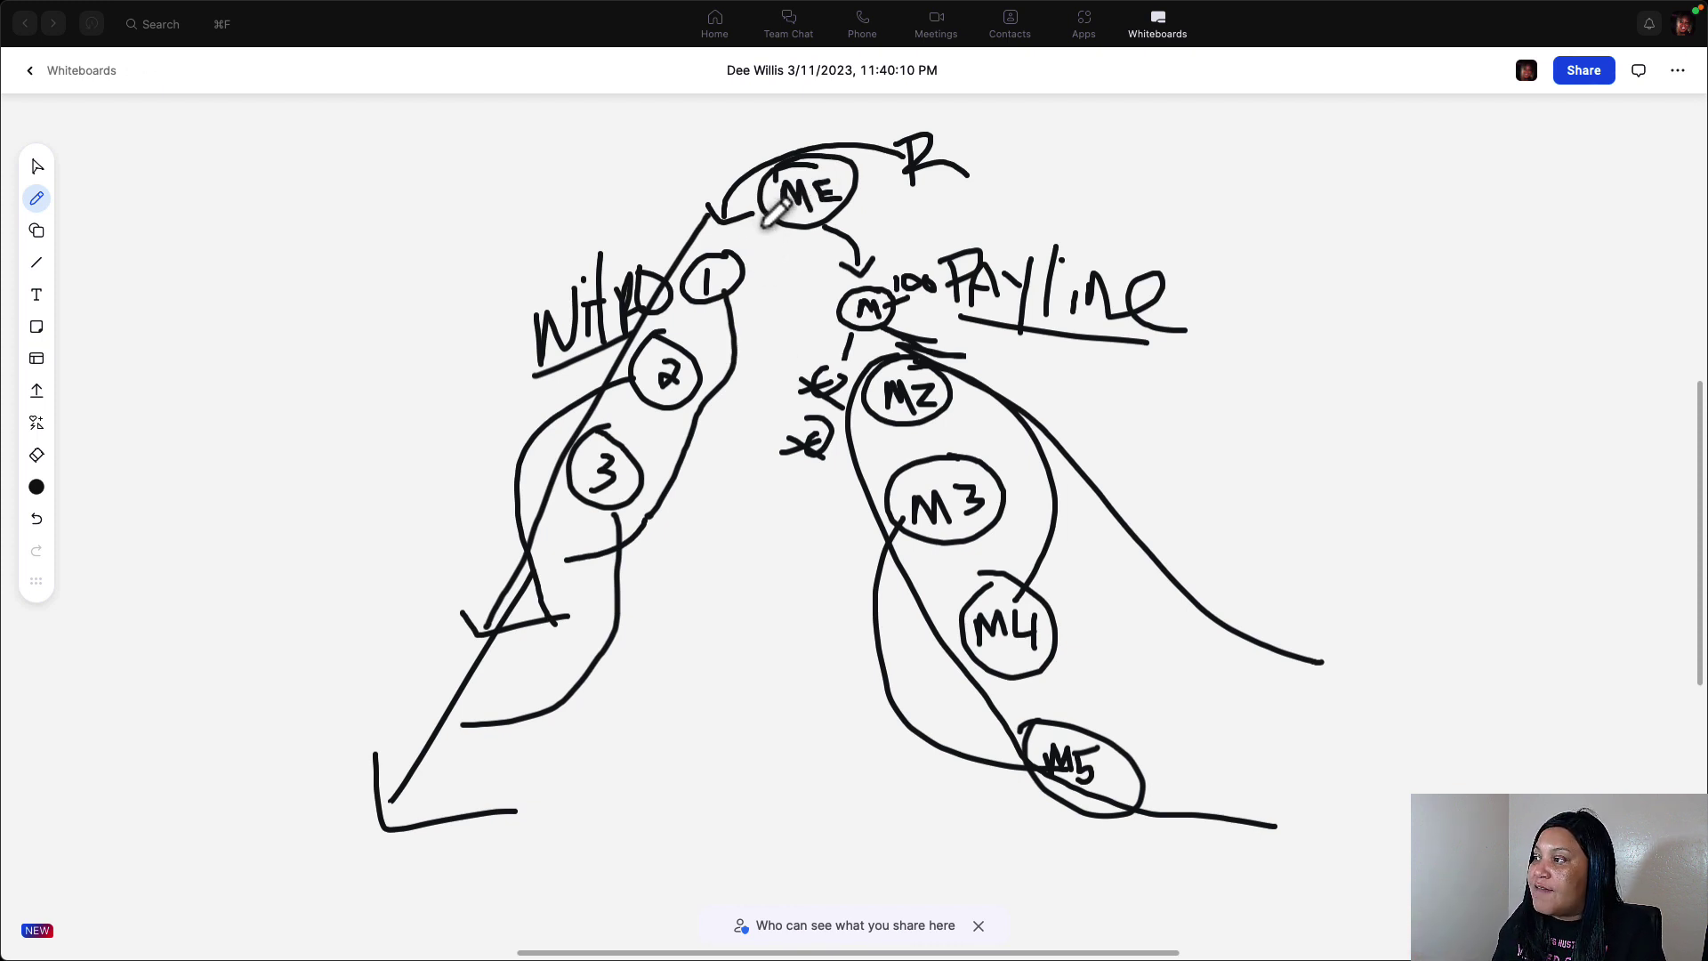
# Write 'Bi' at top right and draw a long stroke down each lane
pyautogui.moveTo(1087, 136)
pyautogui.mouseDown()
pyautogui.moveTo(1090, 178)
pyautogui.moveTo(1101, 142)
pyautogui.moveTo(1084, 192)
pyautogui.moveTo(1158, 189)
pyautogui.mouseUp()
pyautogui.click(1151, 143)
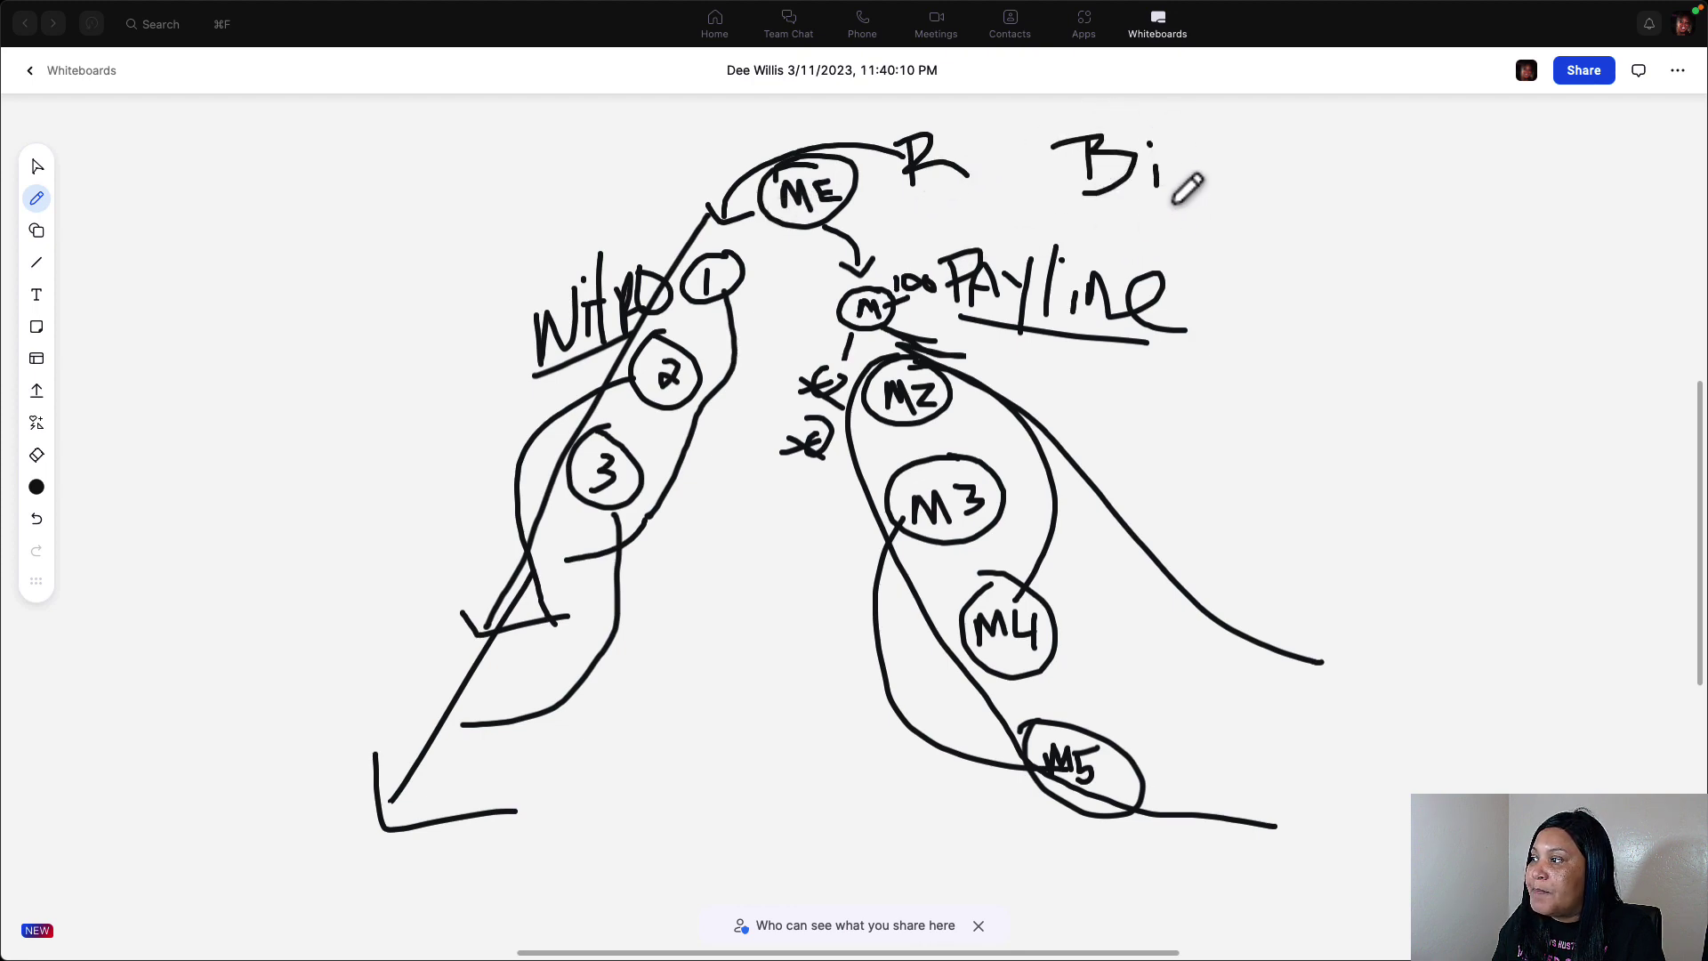
pyautogui.moveTo(780, 244); pyautogui.dragTo(603, 761)
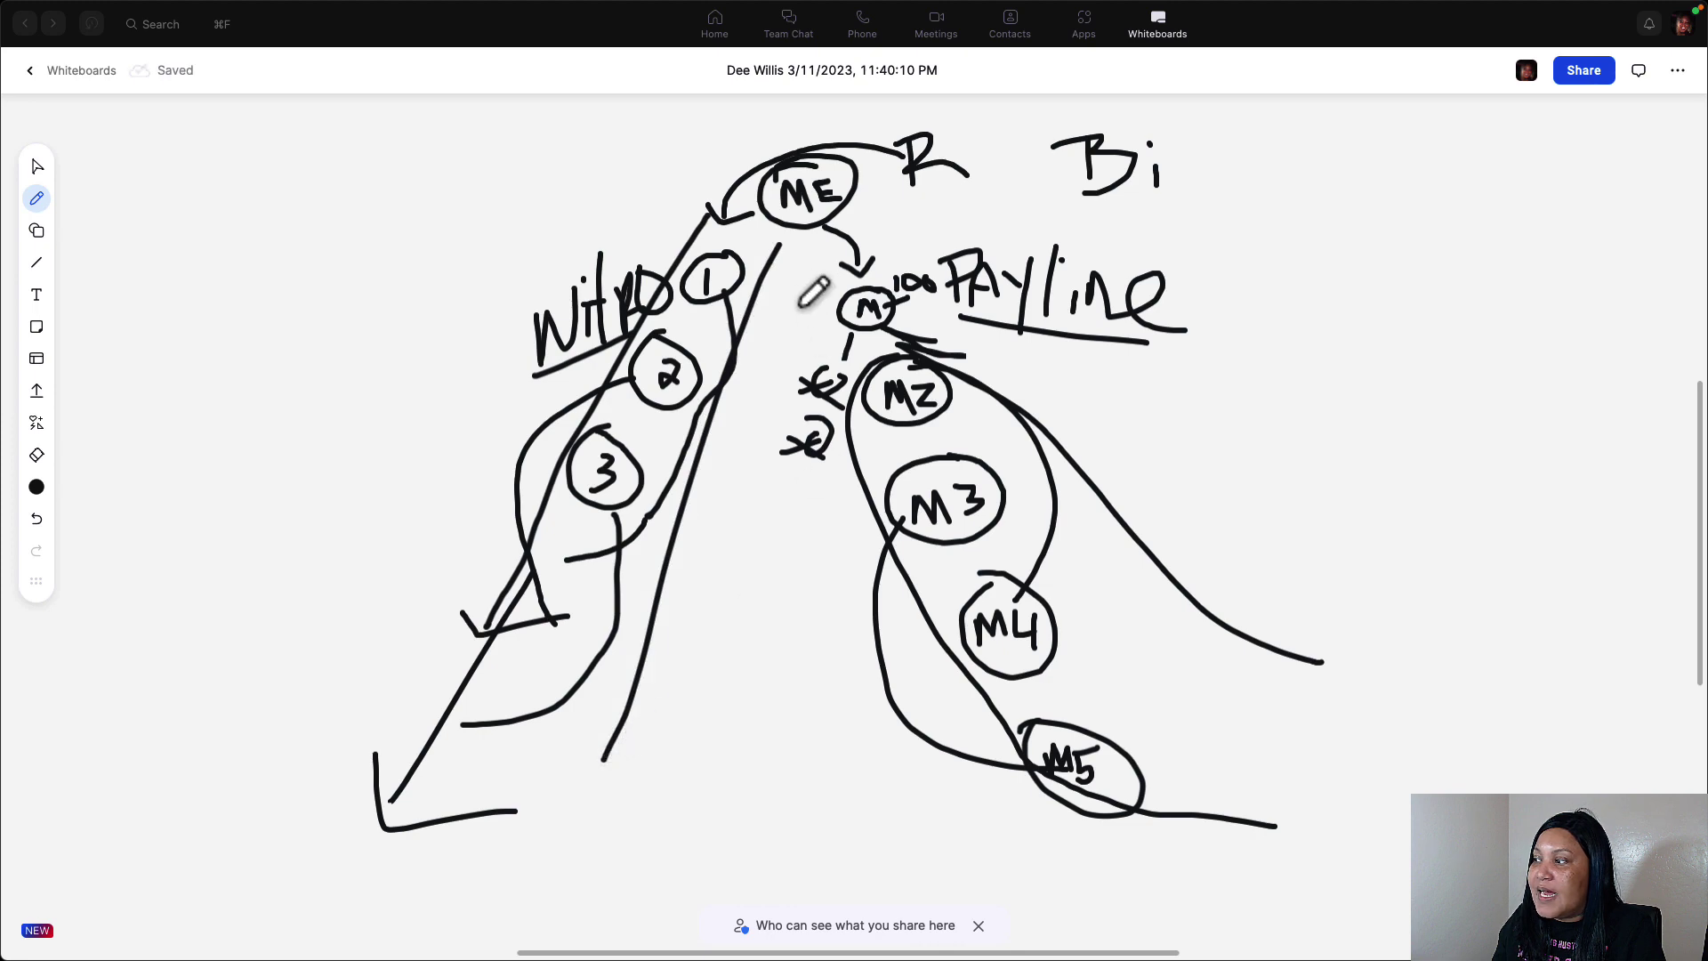
pyautogui.moveTo(808, 266)
pyautogui.mouseDown()
pyautogui.moveTo(1086, 717)
pyautogui.moveTo(1202, 842)
pyautogui.mouseUp()
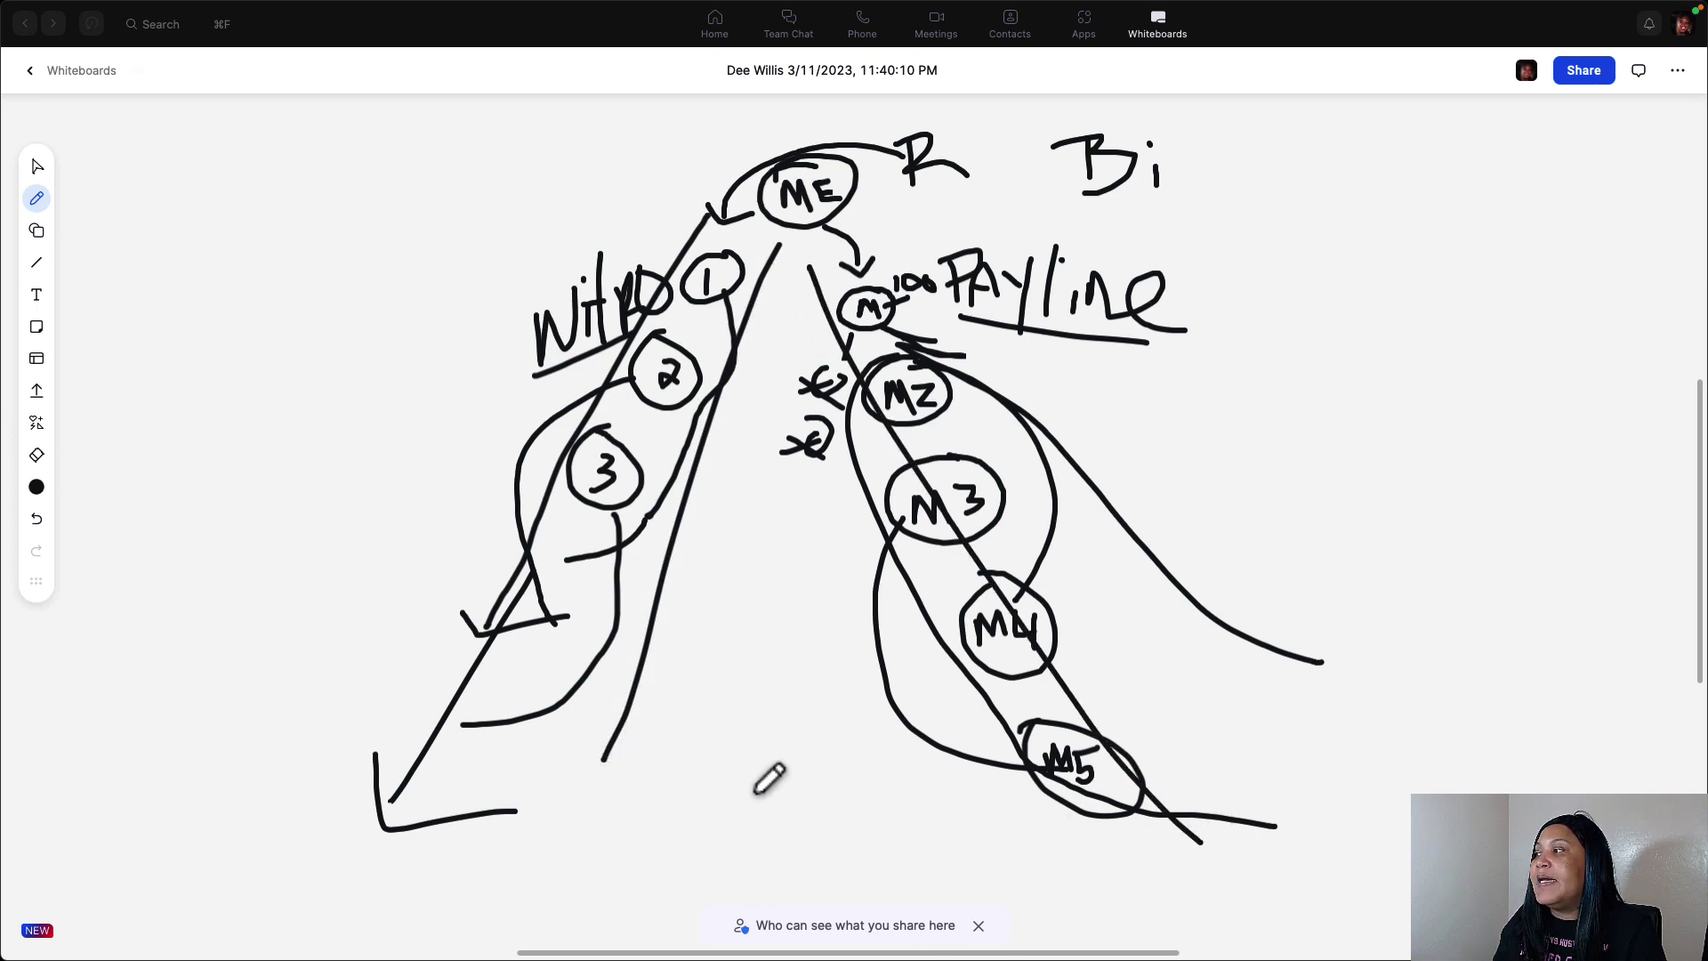
# Write 'Legs' beneath the left lane and an 'L' under the Payline column
pyautogui.moveTo(563, 785)
pyautogui.mouseDown()
pyautogui.moveTo(605, 812)
pyautogui.moveTo(627, 778)
pyautogui.moveTo(638, 810)
pyautogui.moveTo(678, 829)
pyautogui.mouseUp()
pyautogui.moveTo(1004, 799); pyautogui.dragTo(1013, 834)
pyautogui.moveTo(707, 783); pyautogui.dragTo(687, 814)
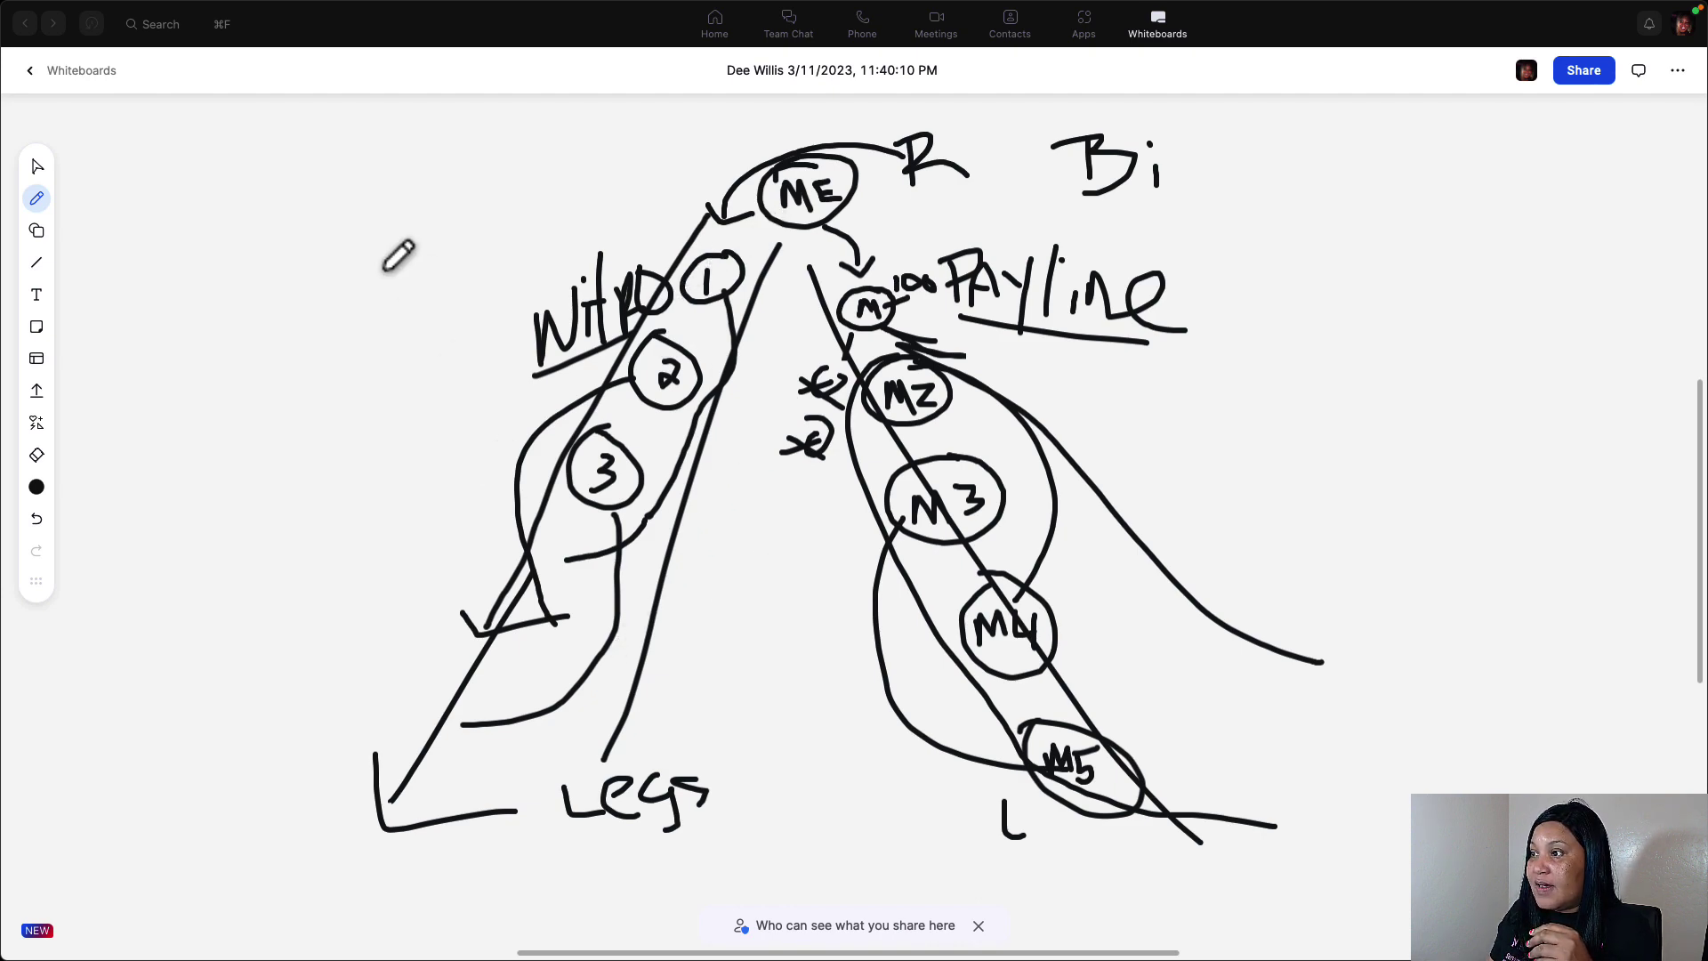
# Sketch two tall vertical lines at the board's left edge with dashed marks beside them
pyautogui.moveTo(281, 211); pyautogui.dragTo(264, 545)
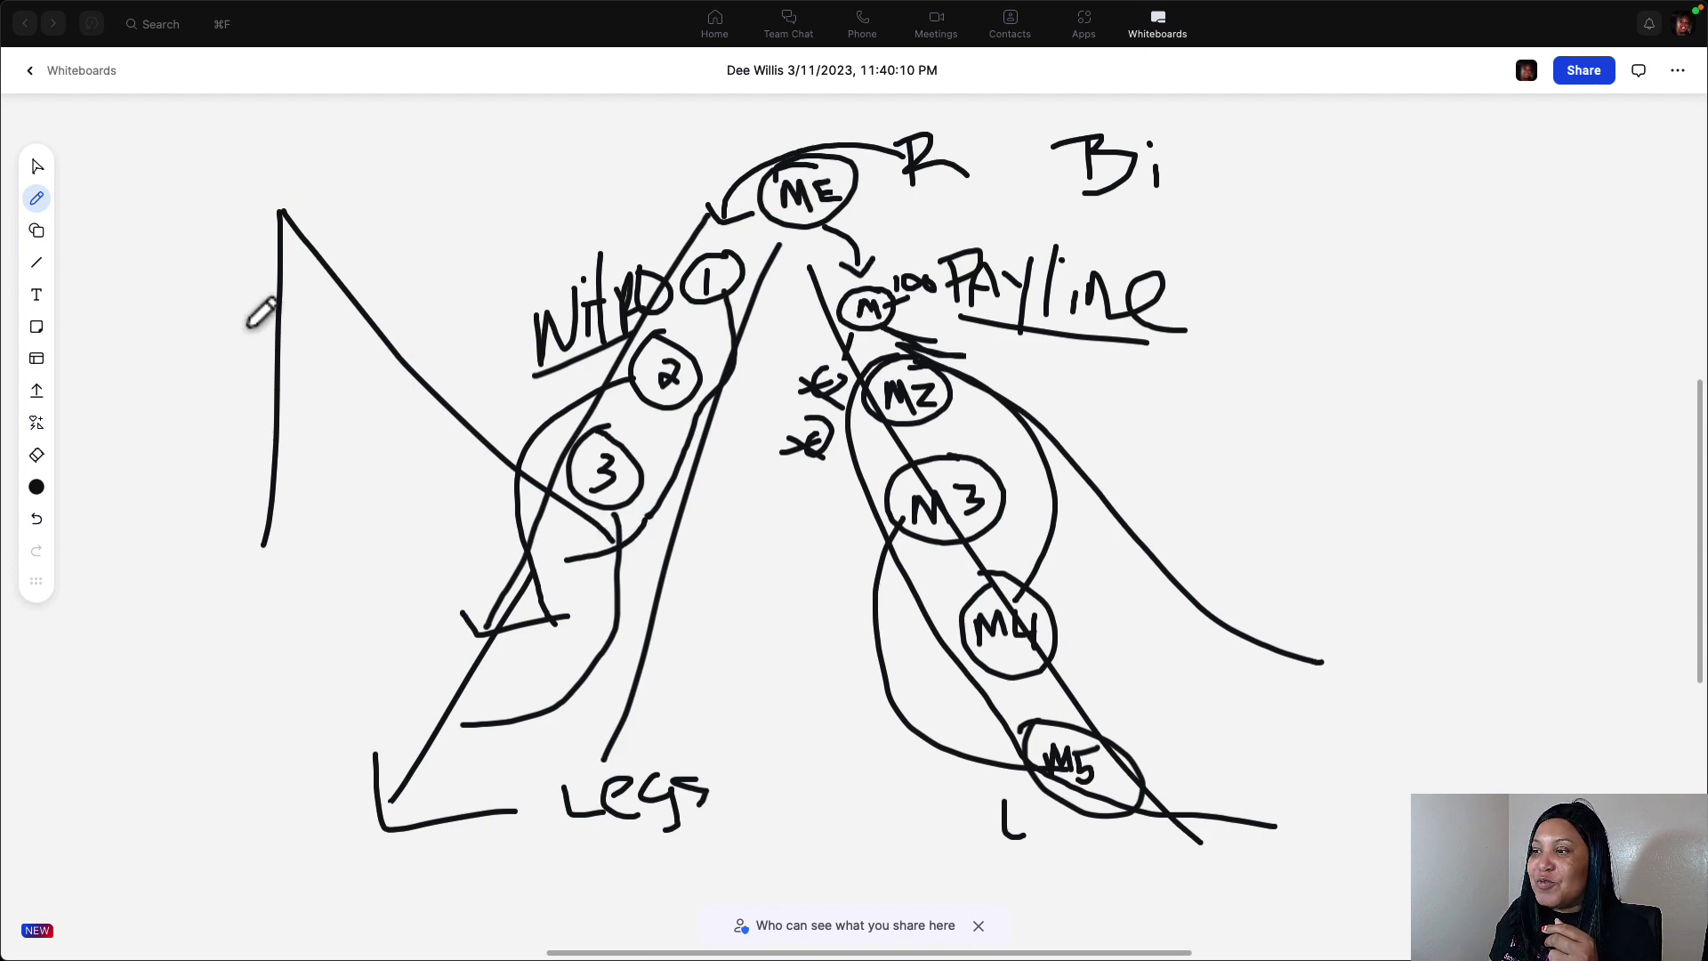
pyautogui.moveTo(208, 221); pyautogui.dragTo(185, 517)
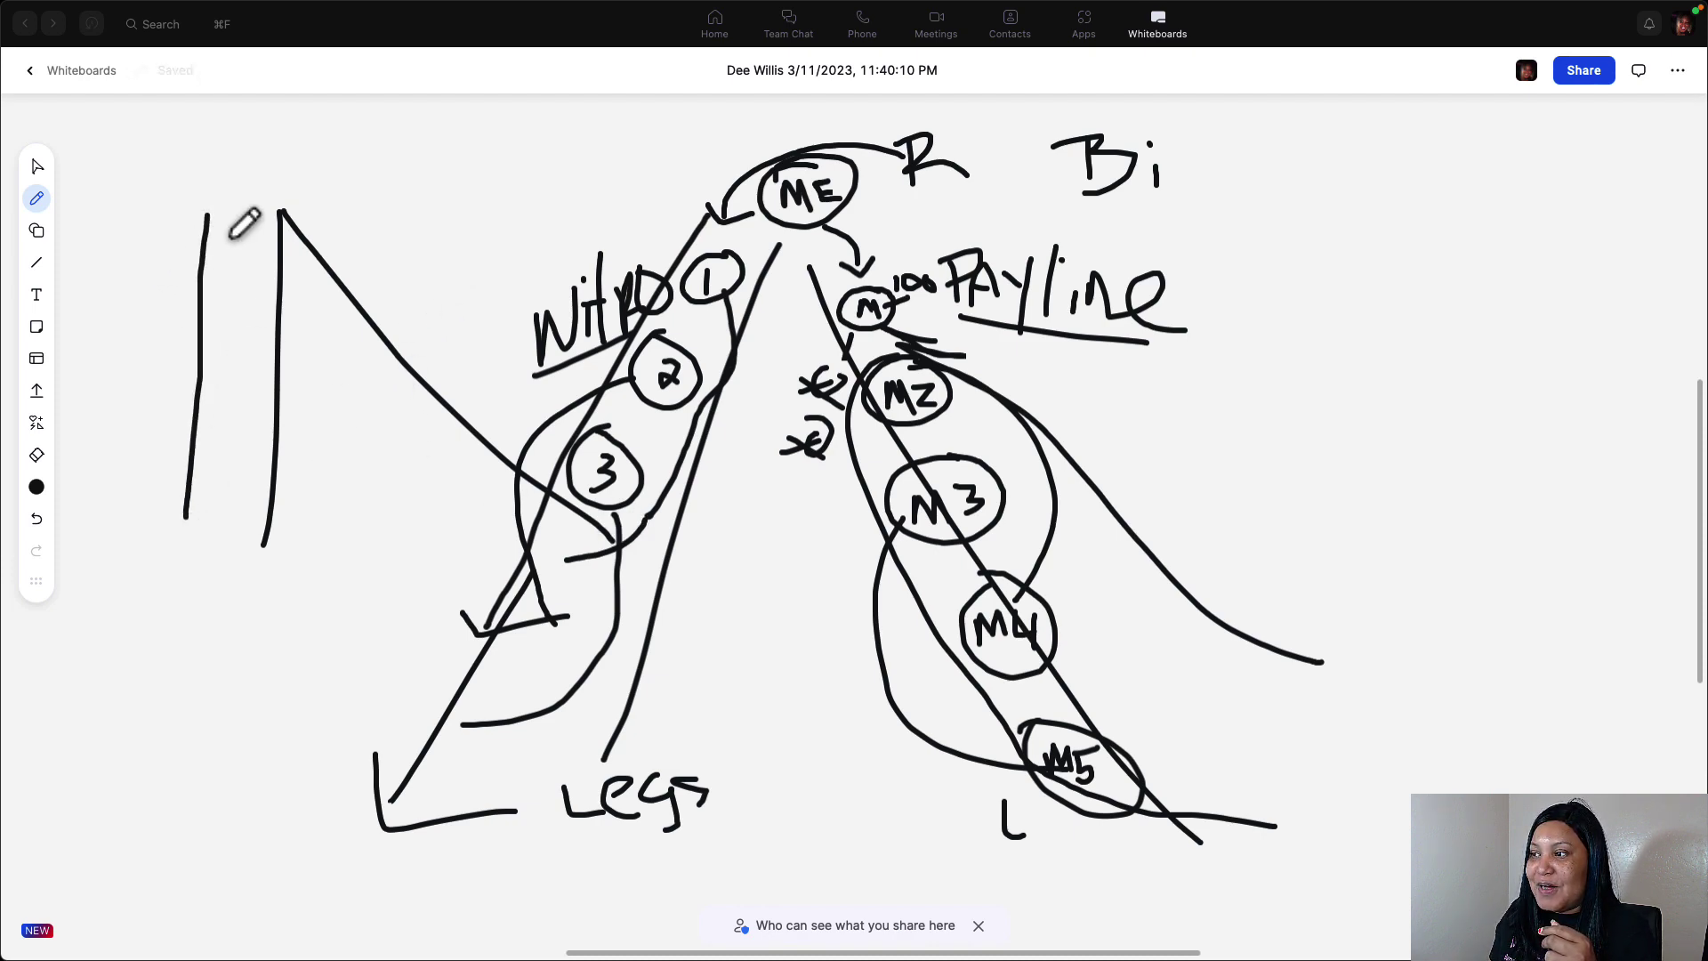
pyautogui.moveTo(190, 228); pyautogui.dragTo(187, 278)
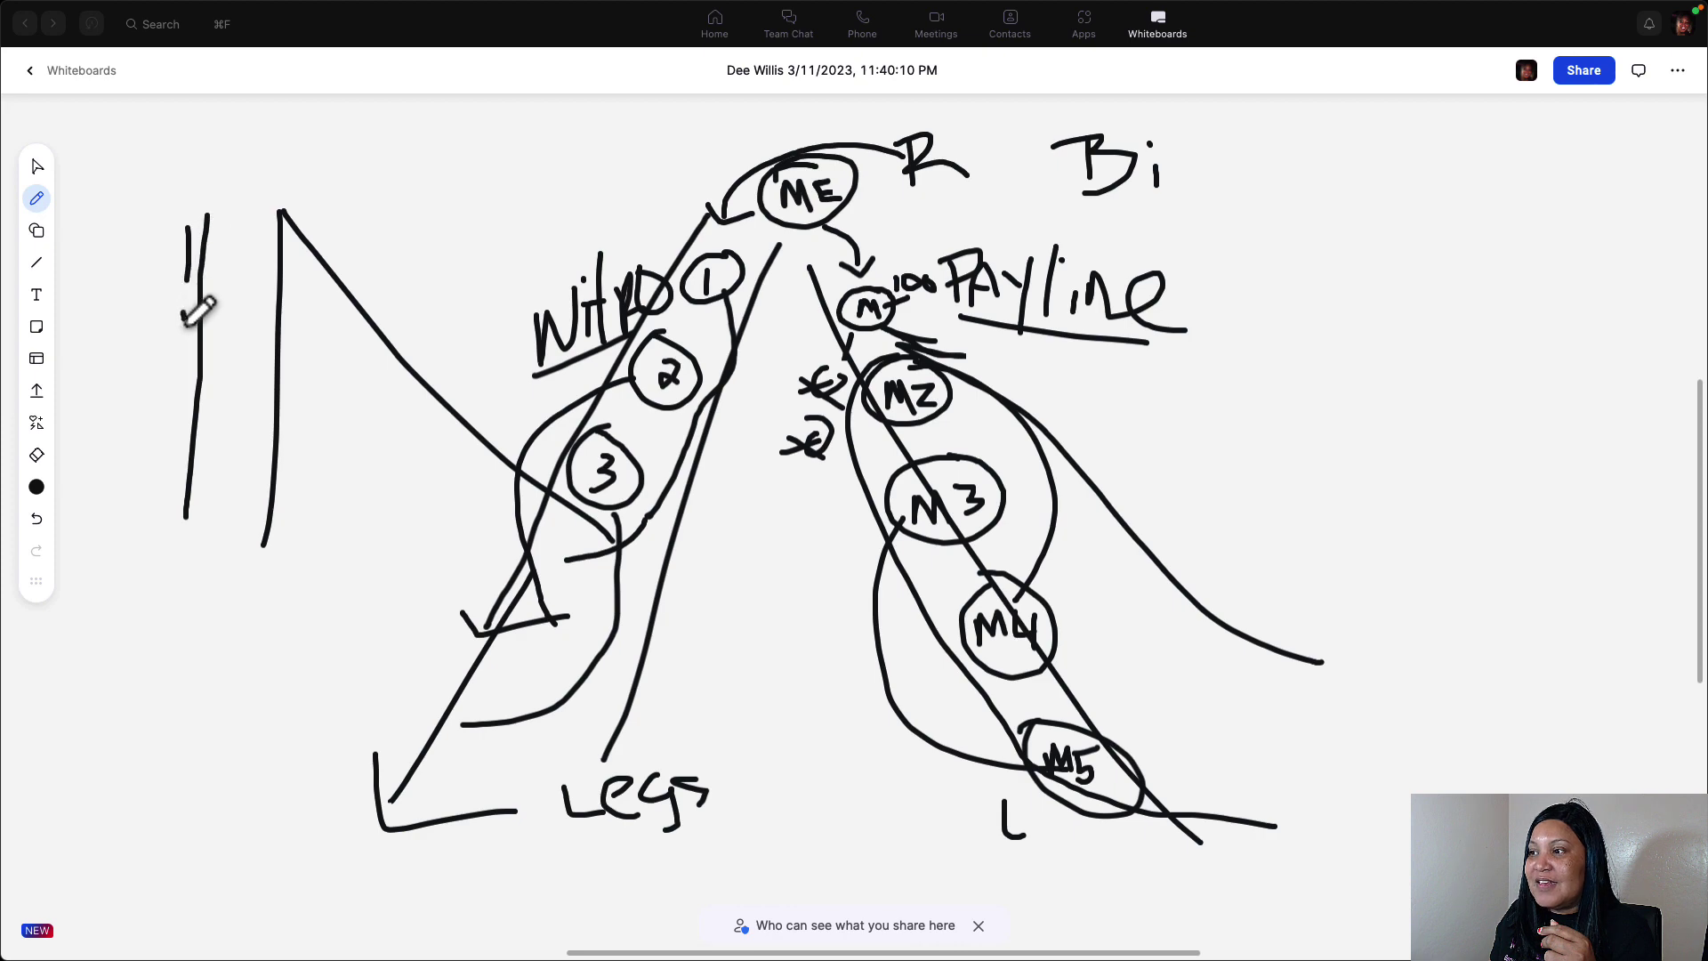
pyautogui.moveTo(182, 347); pyautogui.dragTo(179, 409)
pyautogui.moveTo(303, 258); pyautogui.dragTo(298, 298)
pyautogui.moveTo(299, 339); pyautogui.dragTo(298, 429)
pyautogui.click(292, 468)
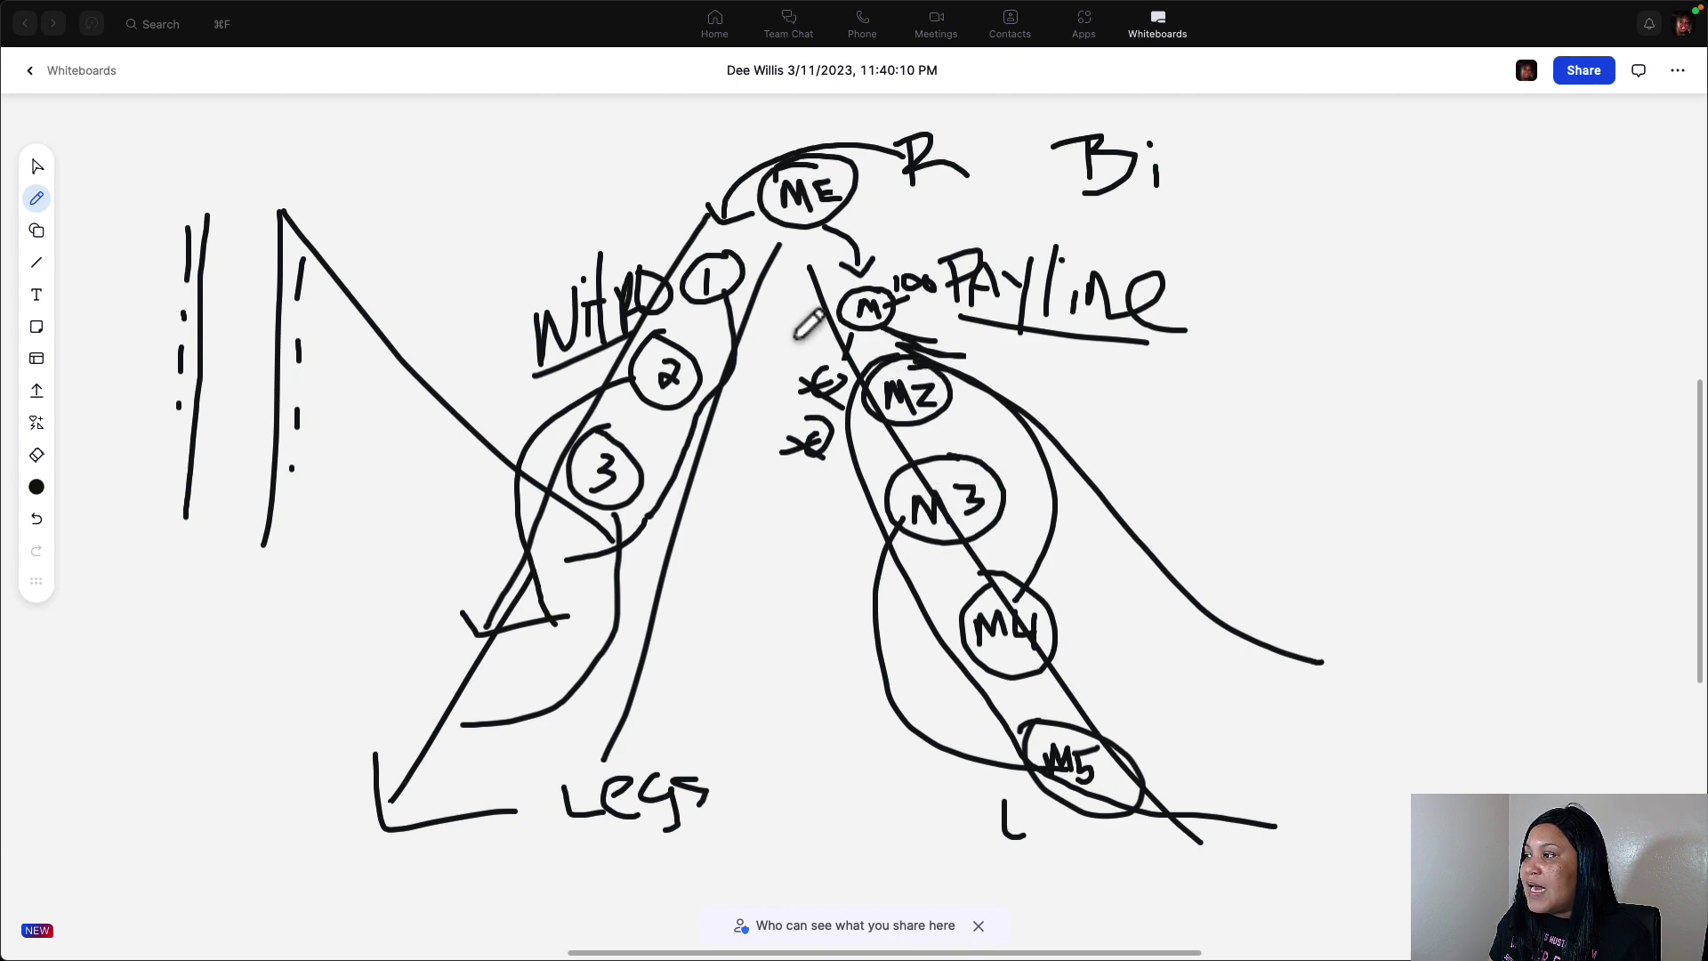
# Draw horizontal links from circles 1, 2 and 3 across to M, M2 and M3
pyautogui.moveTo(706, 277); pyautogui.dragTo(935, 294)
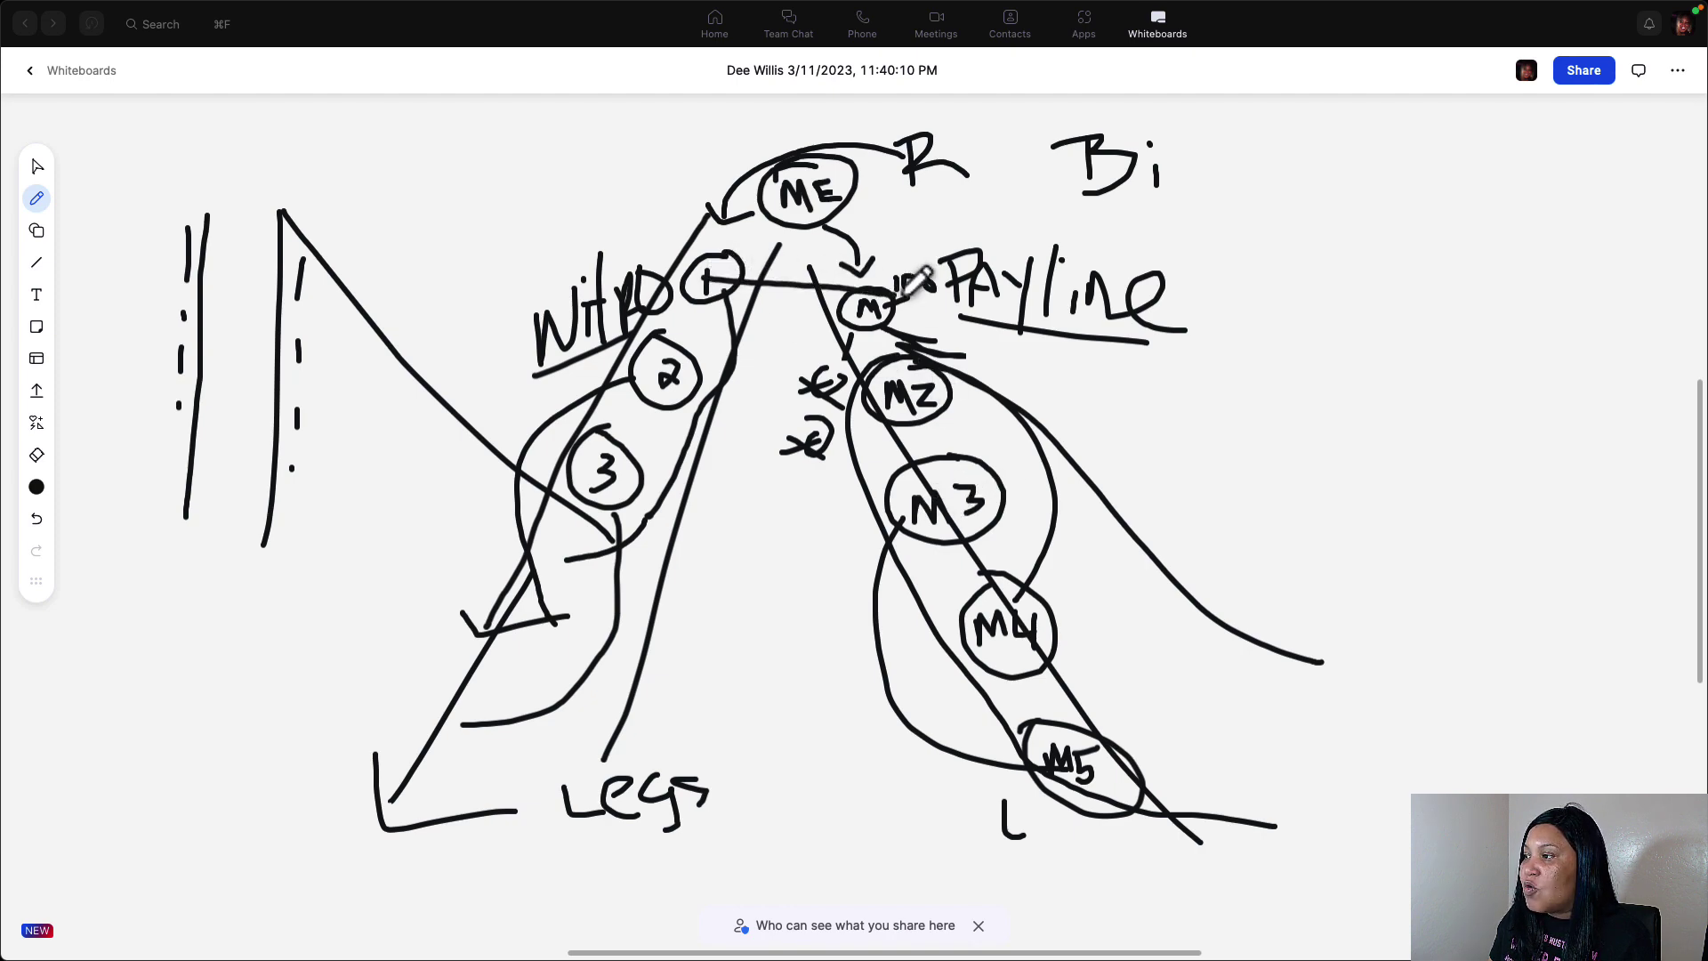
pyautogui.moveTo(669, 365); pyautogui.dragTo(890, 371)
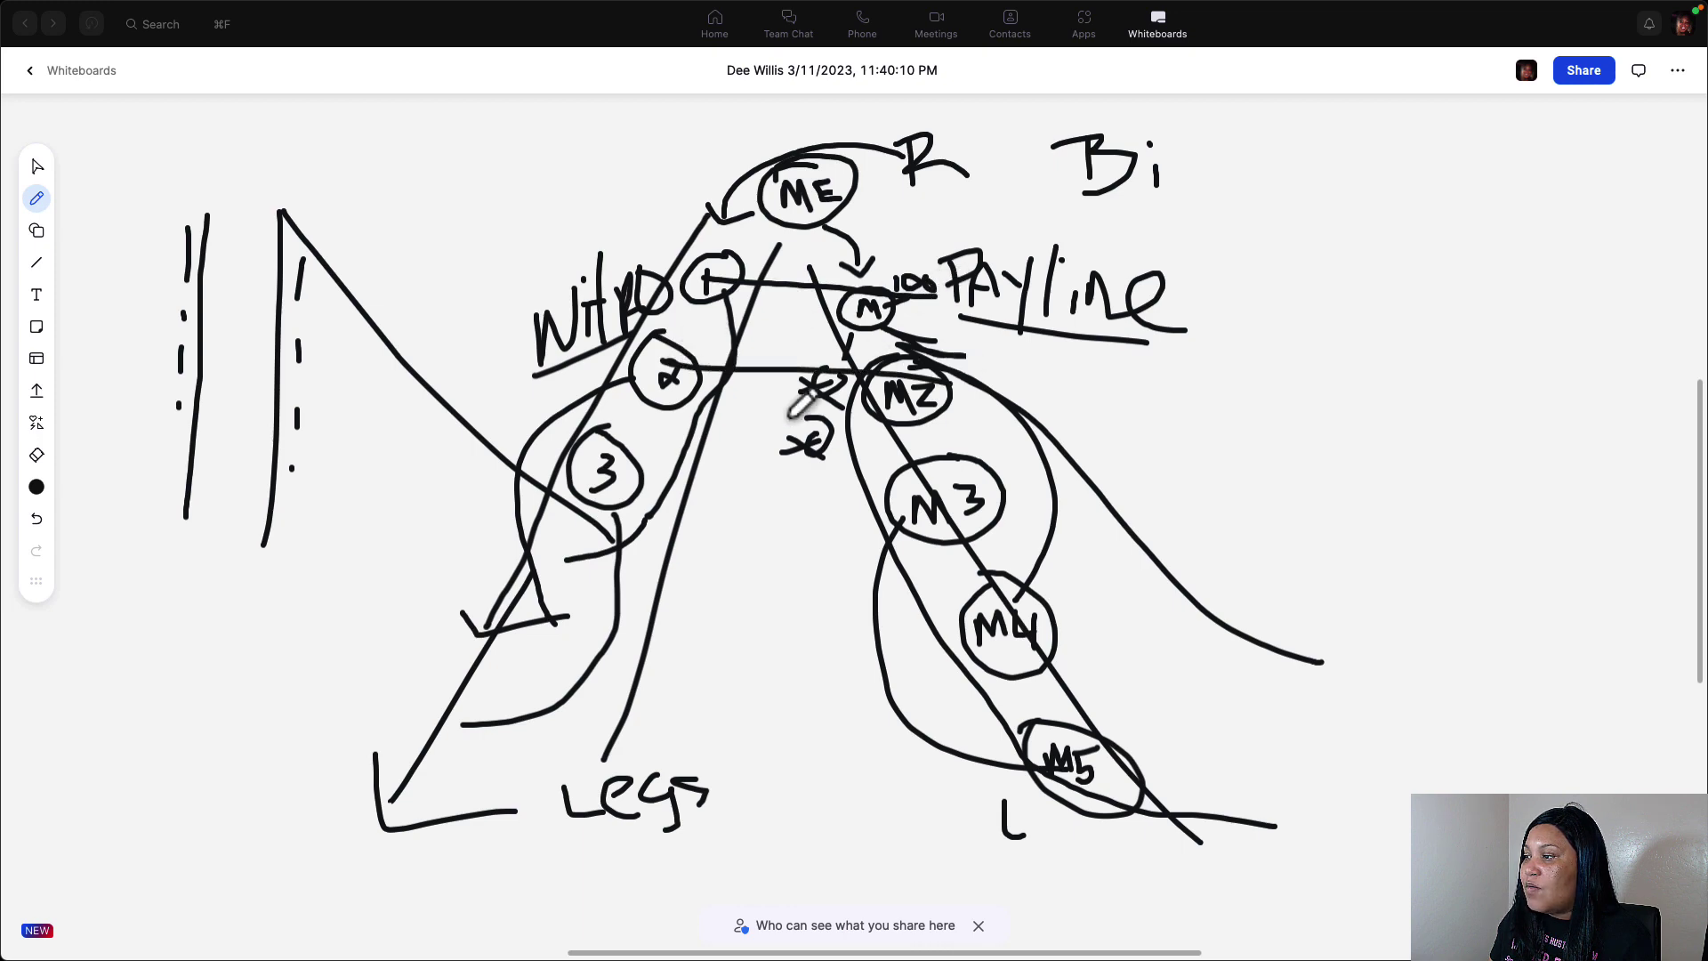
pyautogui.moveTo(612, 476); pyautogui.dragTo(1101, 497)
pyautogui.moveTo(952, 375); pyautogui.dragTo(1063, 381)
pyautogui.moveTo(921, 302)
pyautogui.mouseDown()
pyautogui.moveTo(1059, 301)
pyautogui.moveTo(1040, 308)
pyautogui.moveTo(1072, 349)
pyautogui.mouseUp()
pyautogui.moveTo(1087, 292); pyautogui.dragTo(1098, 306)
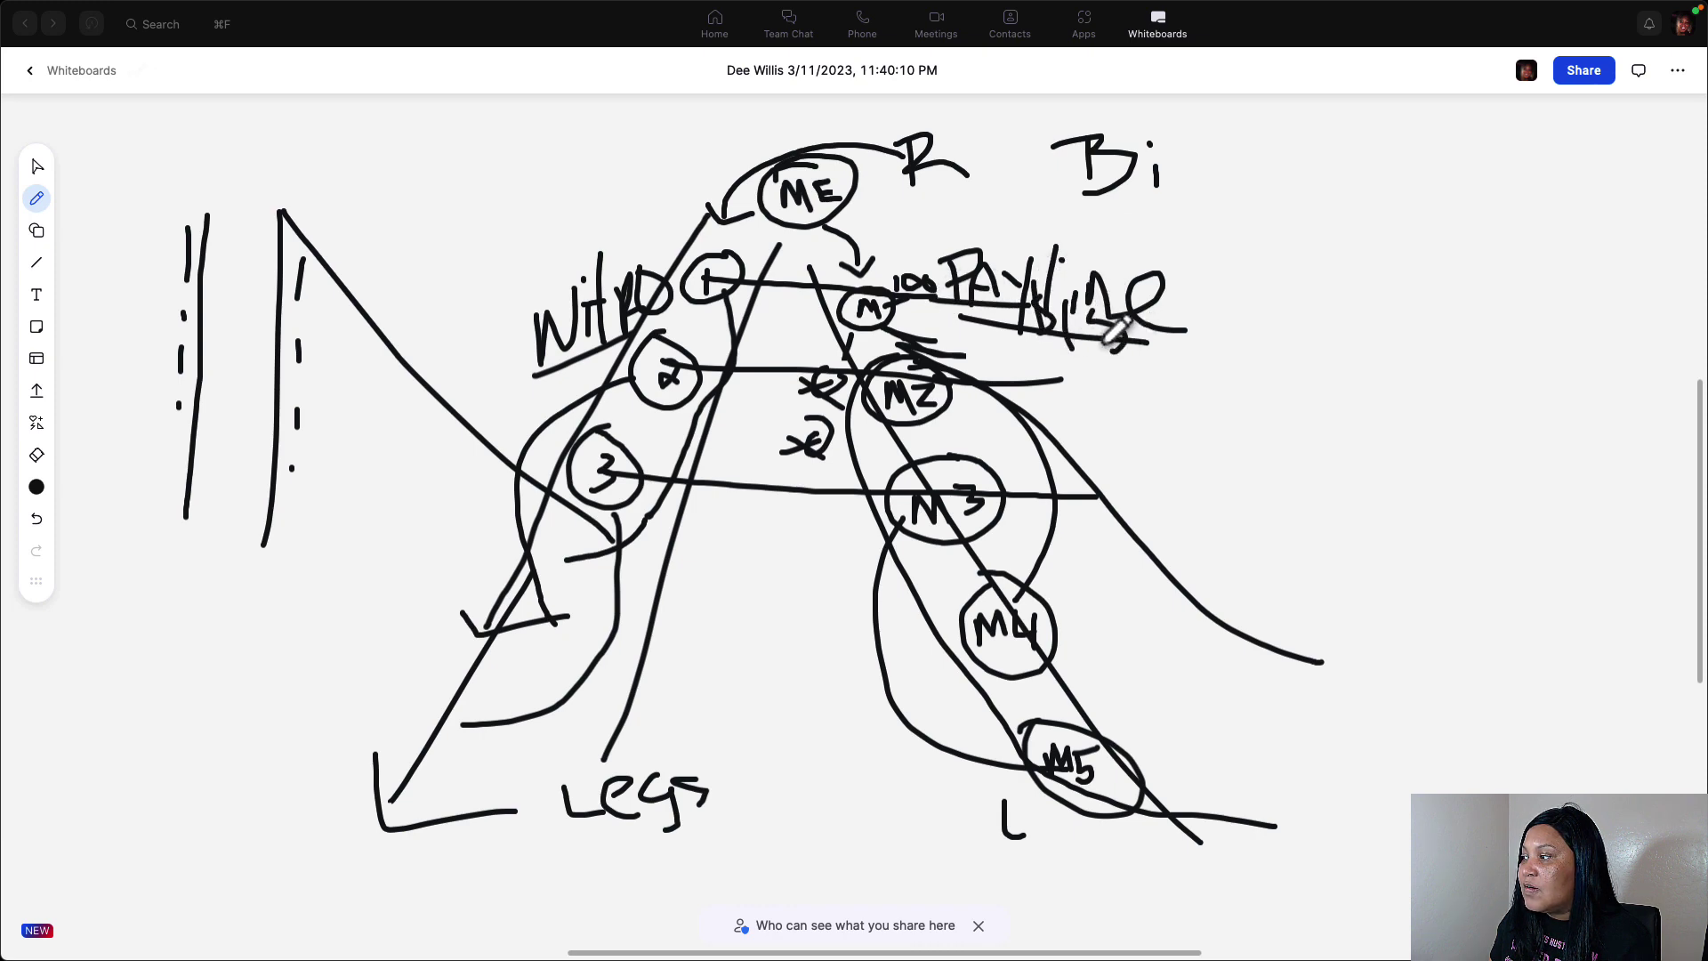
# Write $15 beside the M2 and M3 links, underline them, and total 45 below
pyautogui.moveTo(1091, 369)
pyautogui.mouseDown()
pyautogui.moveTo(1080, 400)
pyautogui.moveTo(1097, 409)
pyautogui.moveTo(1167, 405)
pyautogui.moveTo(1184, 376)
pyautogui.mouseUp()
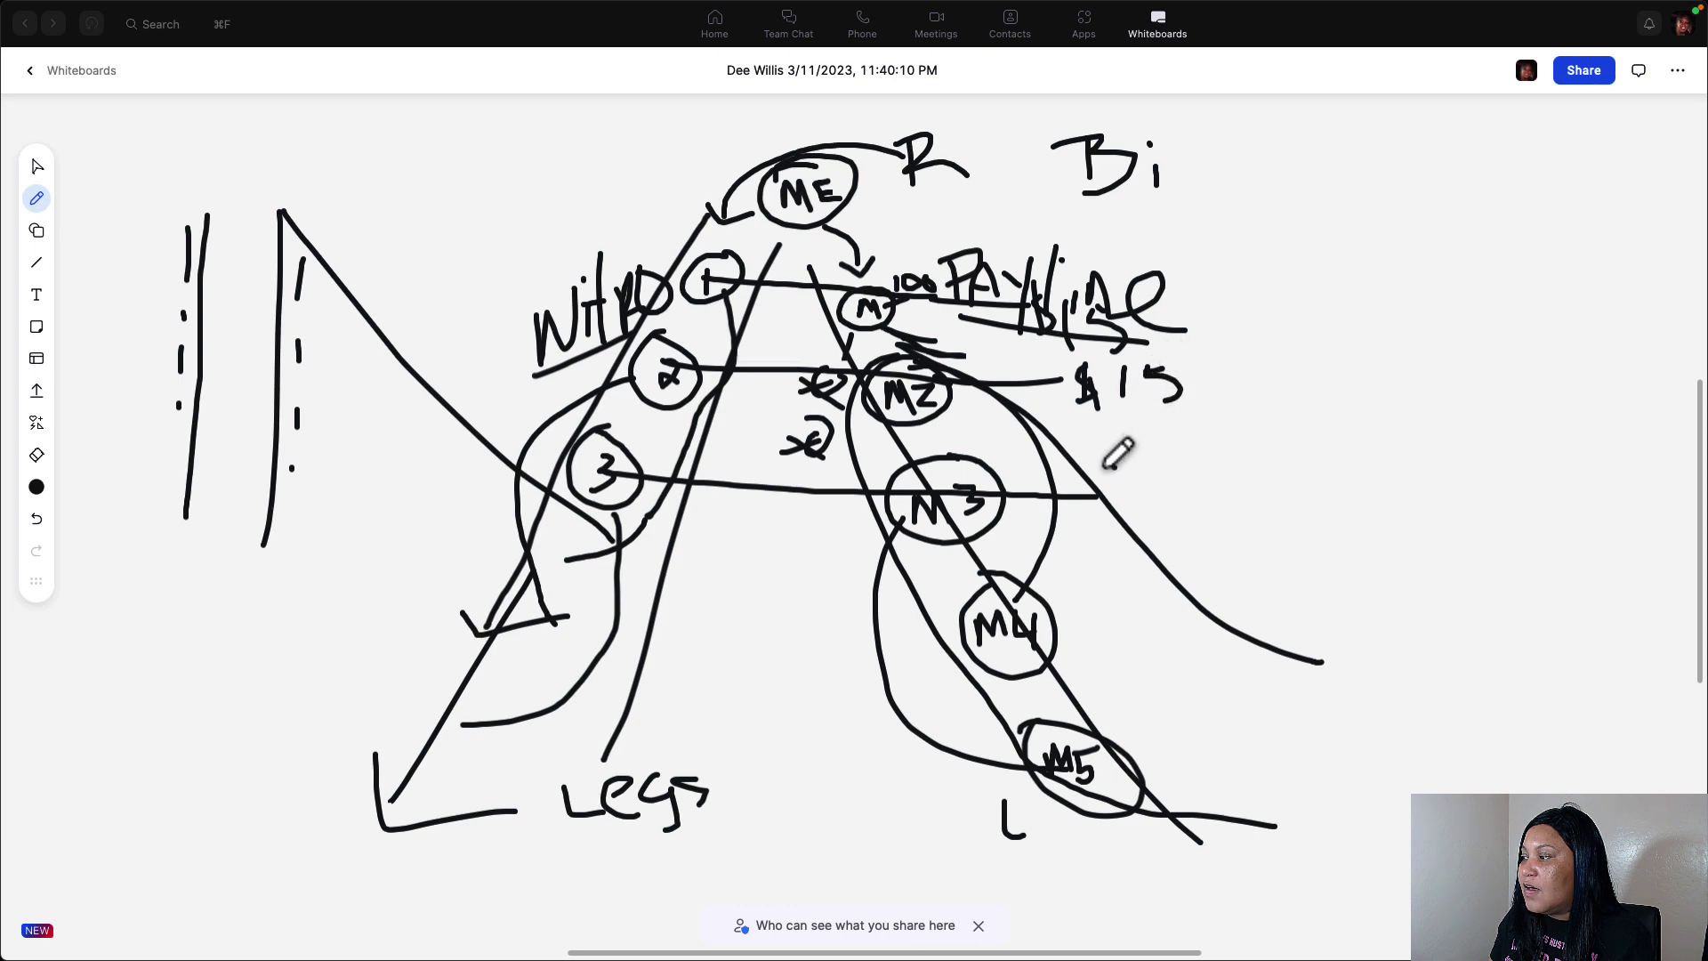
pyautogui.moveTo(1117, 467)
pyautogui.mouseDown()
pyautogui.moveTo(1108, 503)
pyautogui.moveTo(1210, 494)
pyautogui.moveTo(1235, 450)
pyautogui.mouseUp()
pyautogui.moveTo(1103, 545)
pyautogui.mouseDown()
pyautogui.moveTo(1300, 528)
pyautogui.moveTo(1212, 629)
pyautogui.mouseUp()
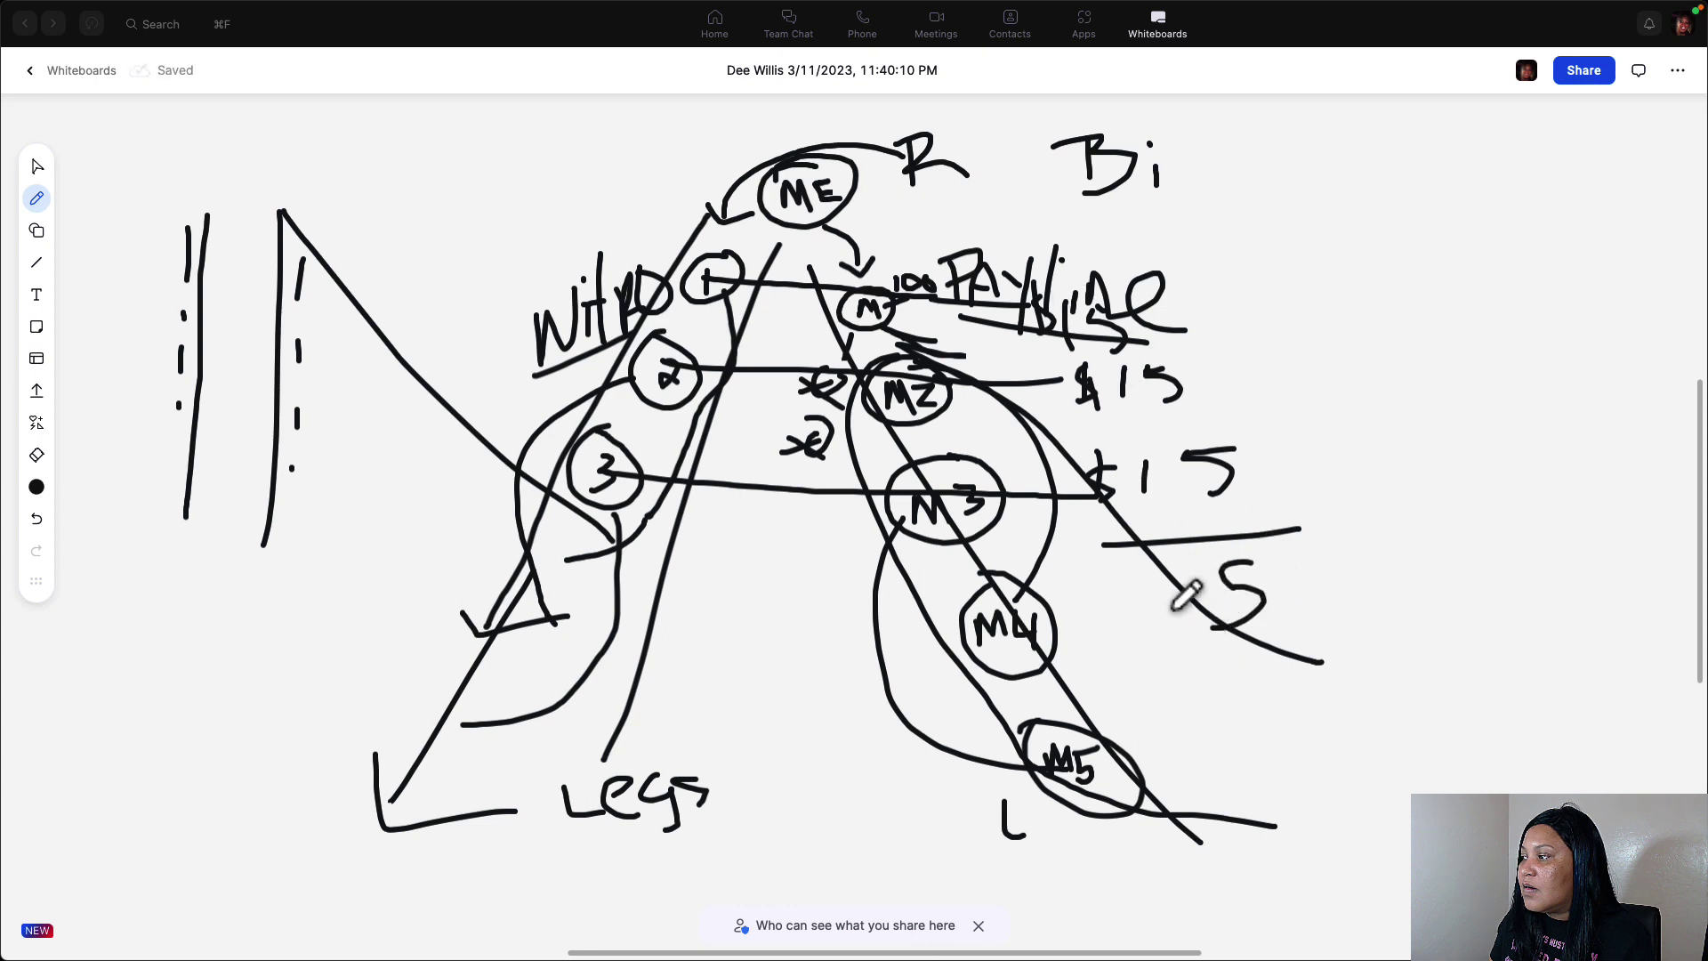
pyautogui.moveTo(1168, 574)
pyautogui.mouseDown()
pyautogui.moveTo(1196, 594)
pyautogui.moveTo(1195, 628)
pyautogui.mouseUp()
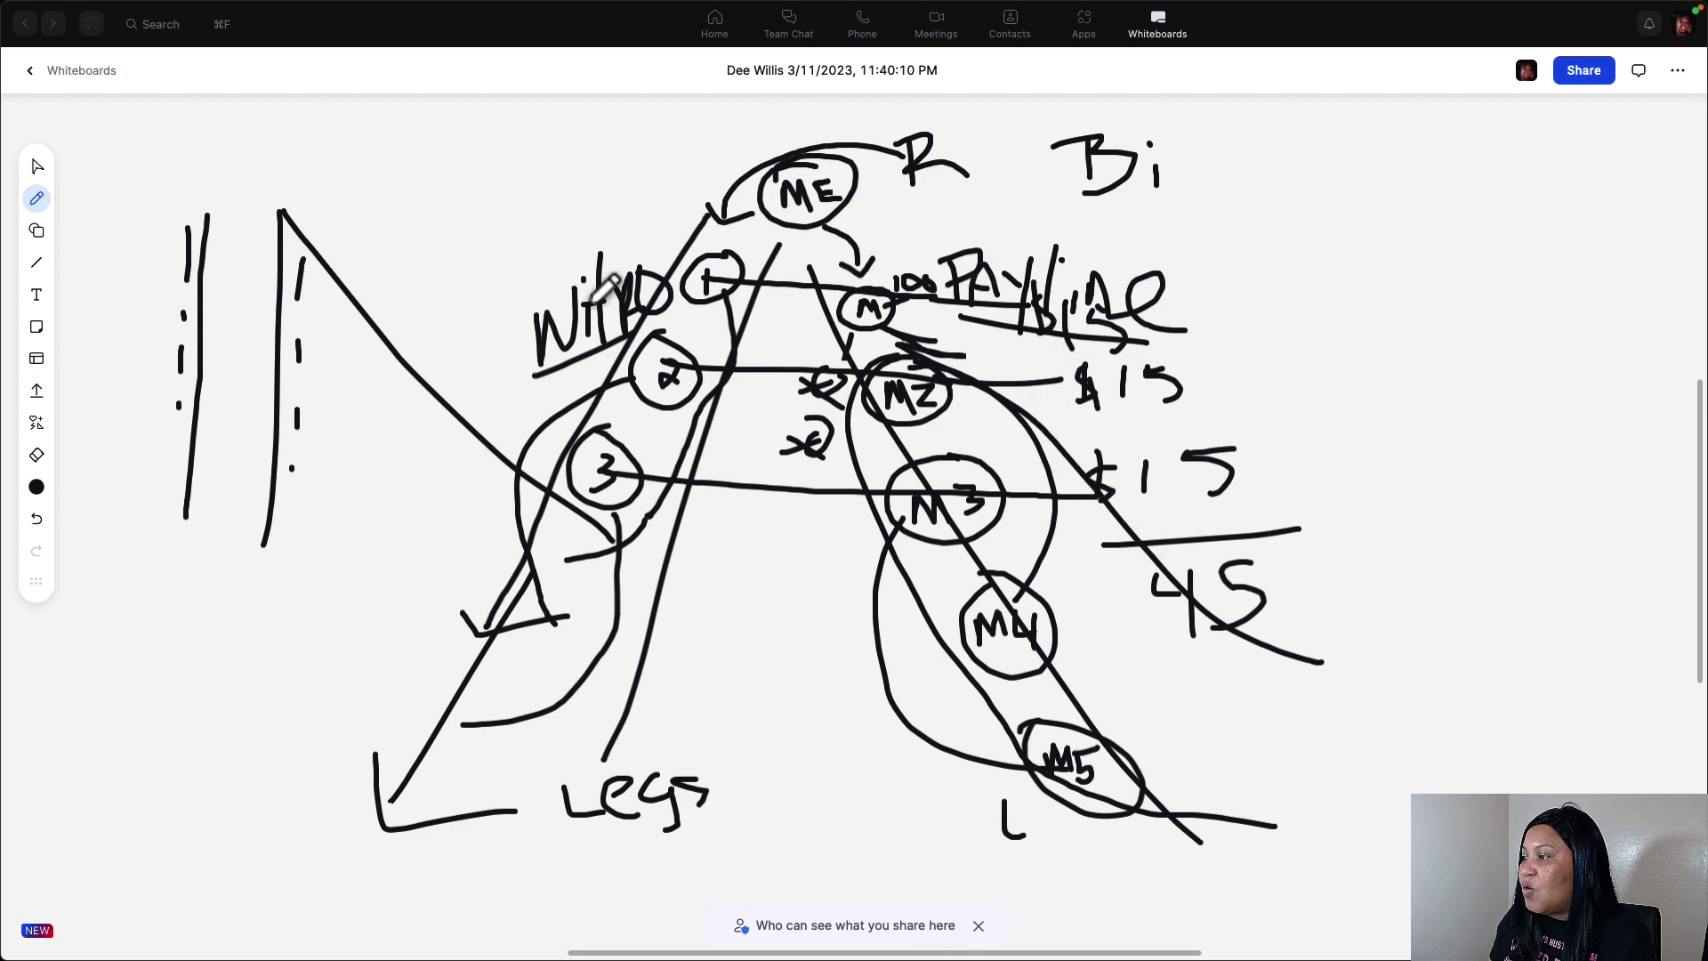
# Draw a fourth circle labelled 4 below circle 3, with strokes running down-left
pyautogui.moveTo(589, 564); pyautogui.dragTo(612, 569)
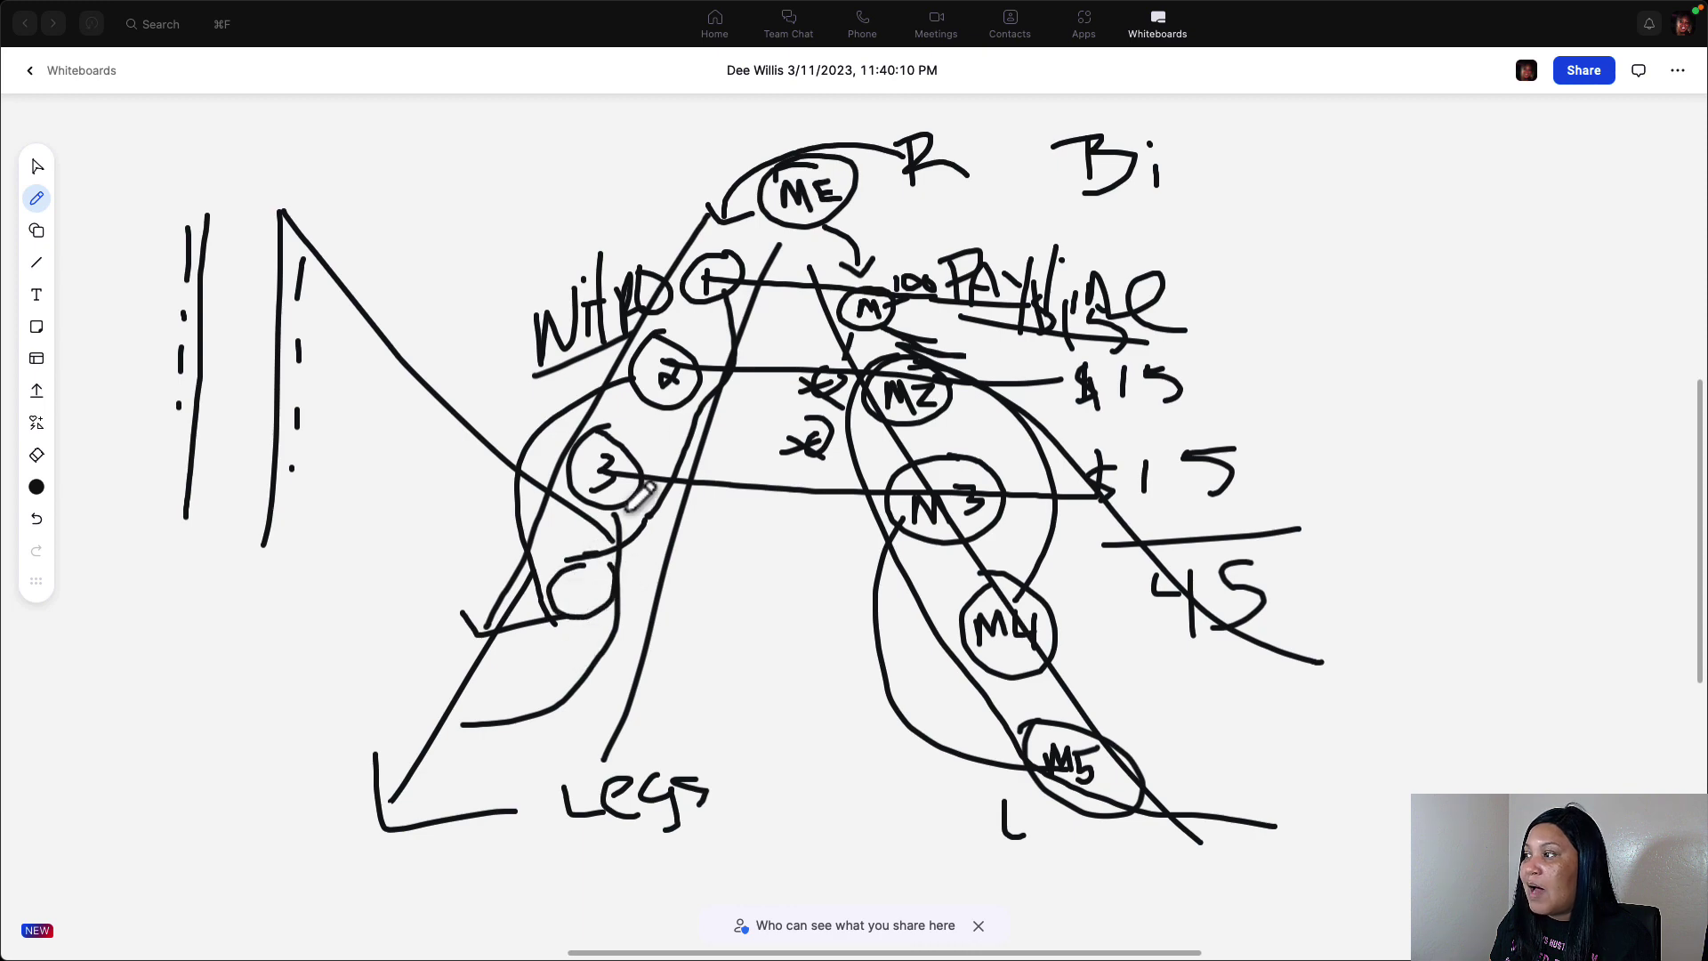
pyautogui.moveTo(719, 200)
pyautogui.mouseDown()
pyautogui.moveTo(433, 705)
pyautogui.moveTo(446, 683)
pyautogui.mouseUp()
pyautogui.moveTo(901, 128); pyautogui.dragTo(854, 139)
pyautogui.moveTo(633, 574); pyautogui.dragTo(405, 799)
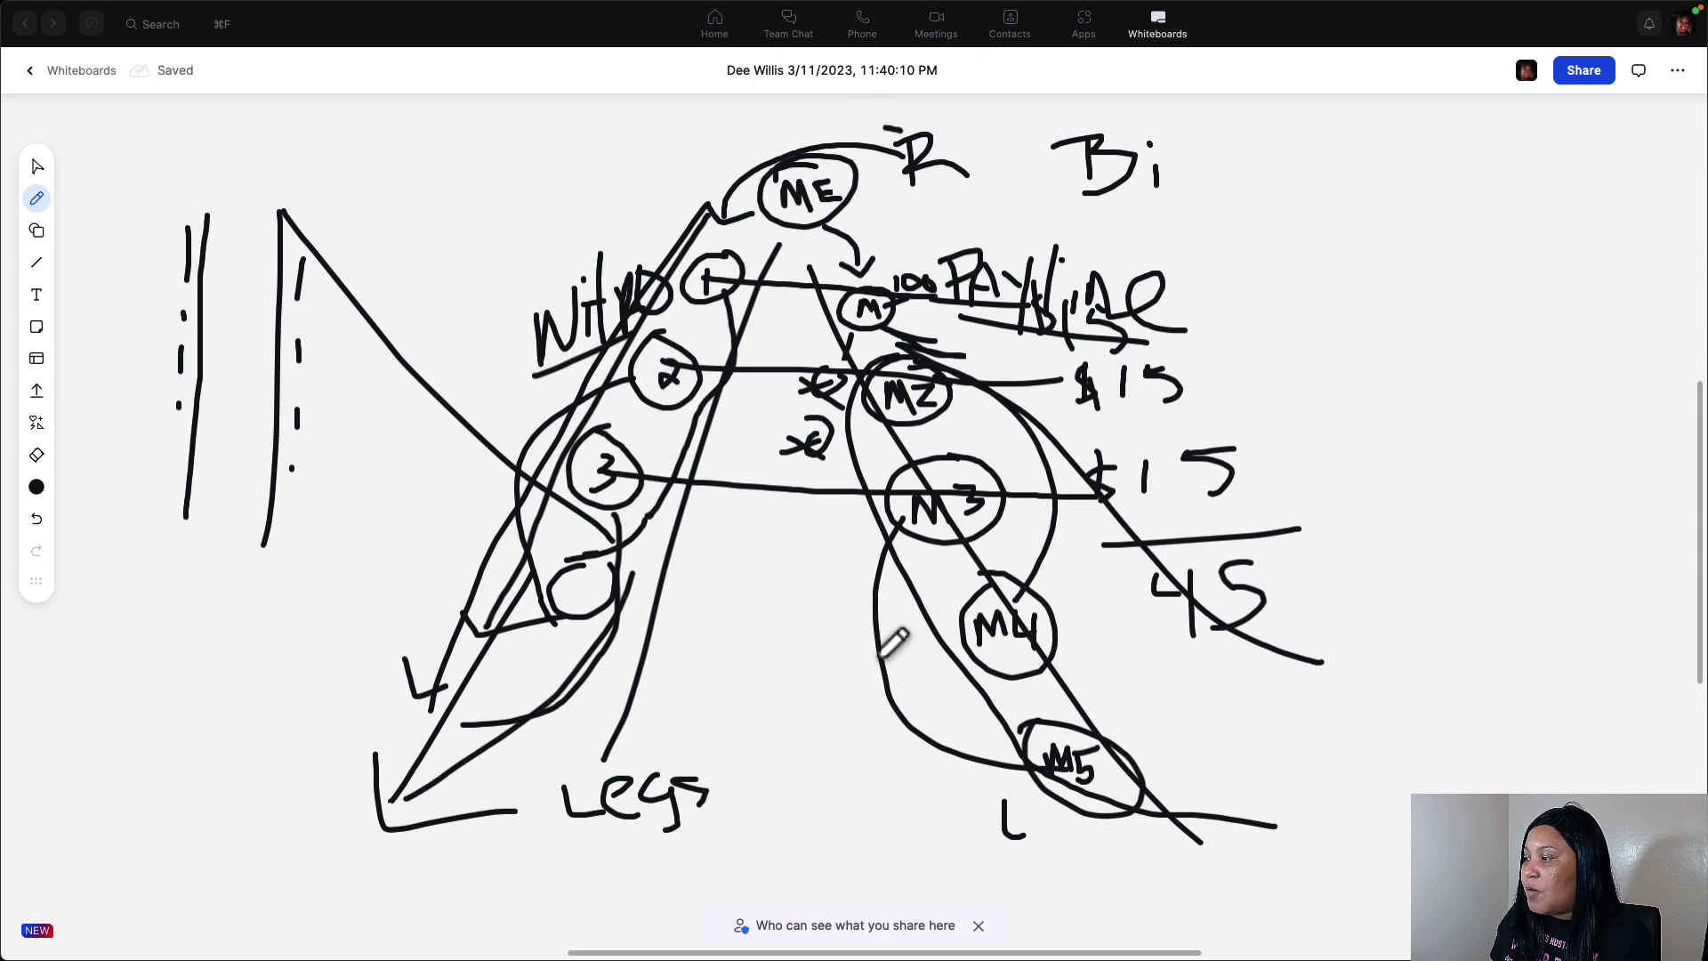
# Link the lower levels across toward M4 and M5 and loop around both sides of the diagram
pyautogui.moveTo(966, 628); pyautogui.dragTo(614, 628)
pyautogui.moveTo(485, 754); pyautogui.dragTo(1125, 750)
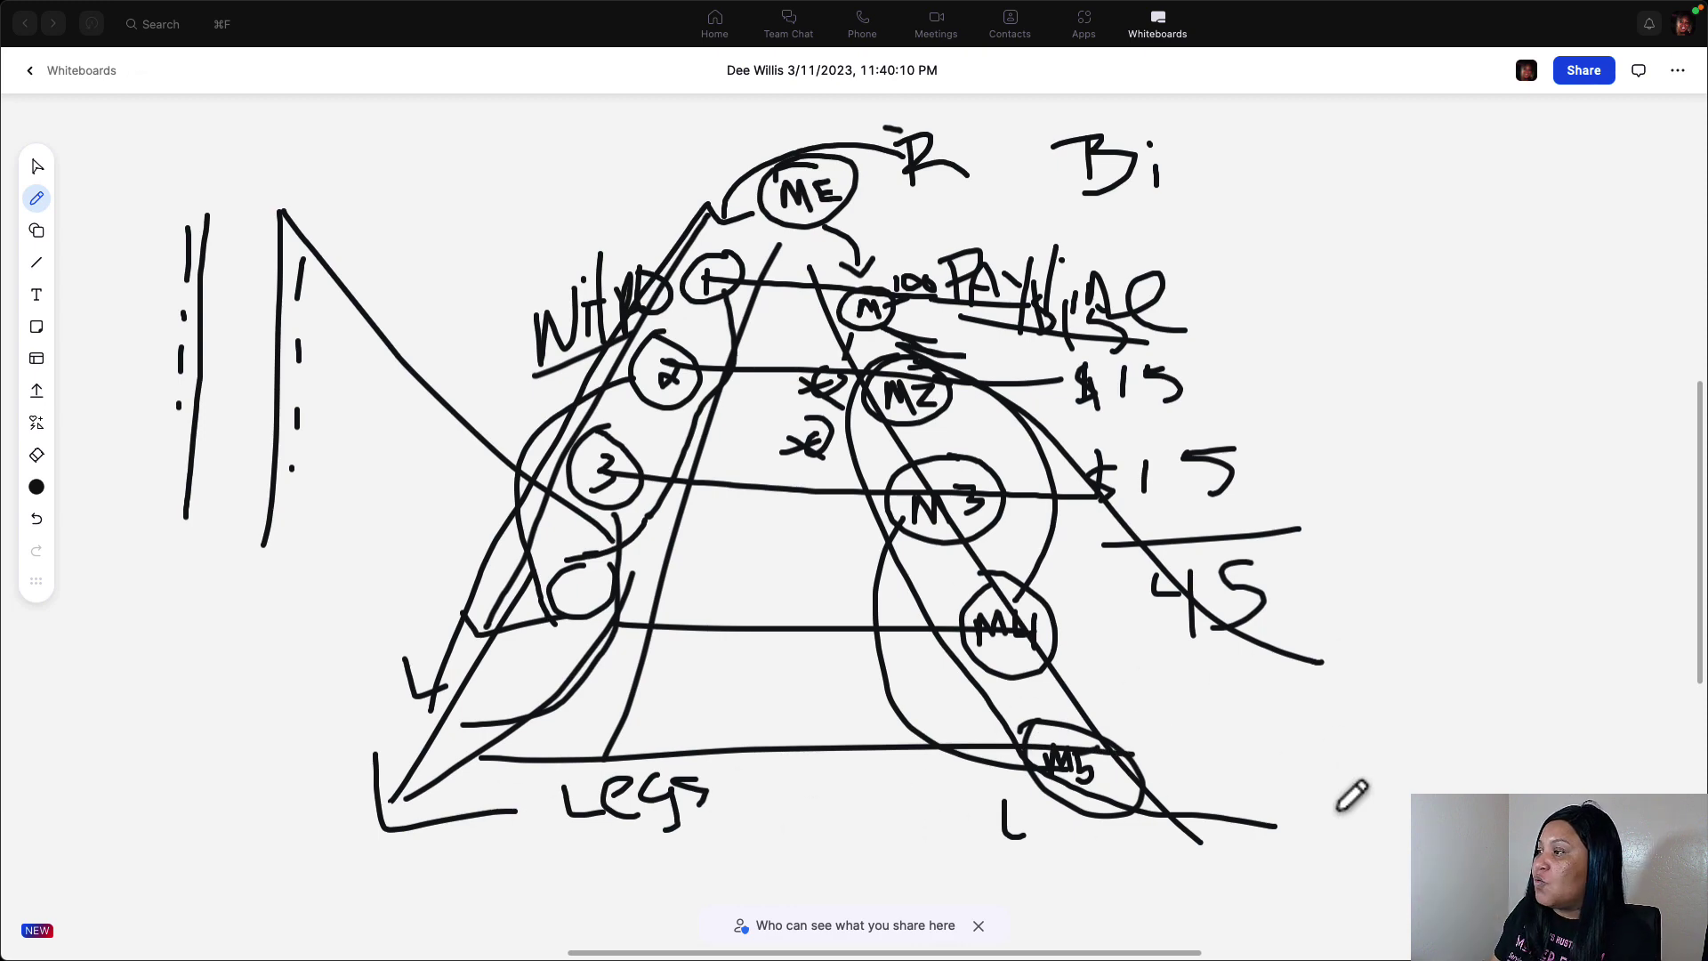
pyautogui.moveTo(1235, 363)
pyautogui.mouseDown()
pyautogui.moveTo(1232, 773)
pyautogui.moveTo(1080, 372)
pyautogui.moveTo(1148, 339)
pyautogui.mouseUp()
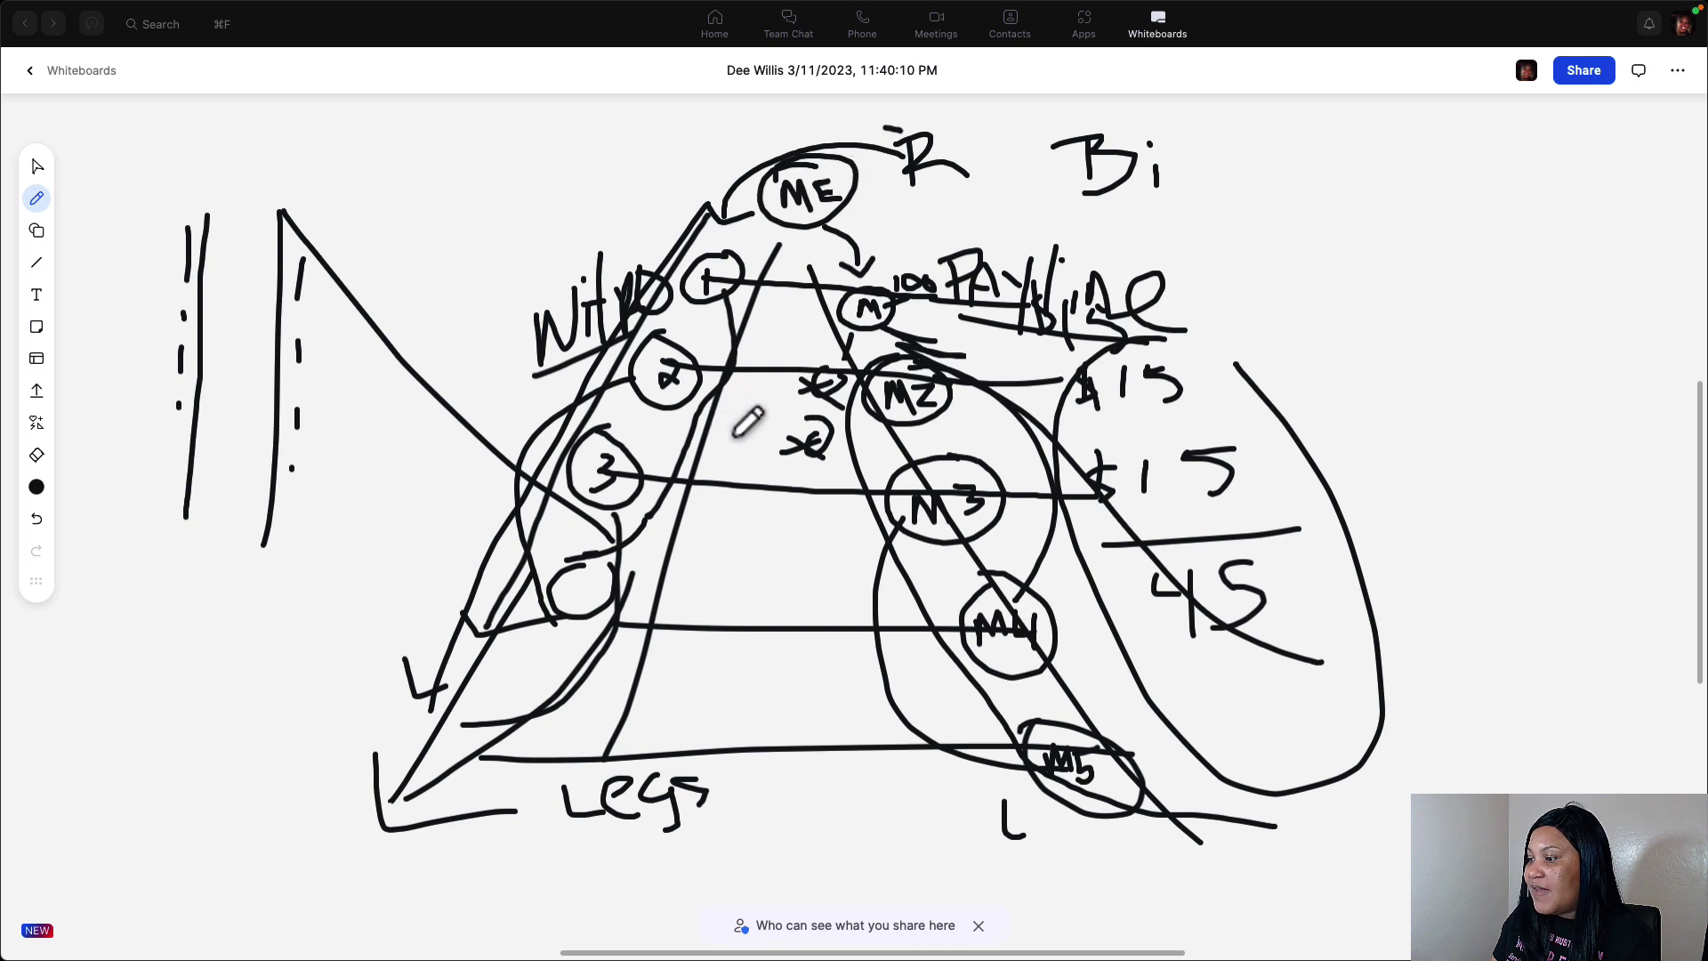
pyautogui.moveTo(509, 834)
pyautogui.mouseDown()
pyautogui.moveTo(378, 854)
pyautogui.moveTo(426, 492)
pyautogui.moveTo(526, 225)
pyautogui.mouseUp()
pyautogui.moveTo(492, 152)
pyautogui.mouseDown()
pyautogui.moveTo(502, 201)
pyautogui.moveTo(481, 131)
pyautogui.moveTo(487, 171)
pyautogui.moveTo(525, 191)
pyautogui.moveTo(569, 160)
pyautogui.moveTo(551, 194)
pyautogui.mouseUp()
# Write an underlined 'Pts.' at top left, loop up the right side, and circle 'Pts?' beside Bi
pyautogui.click(580, 189)
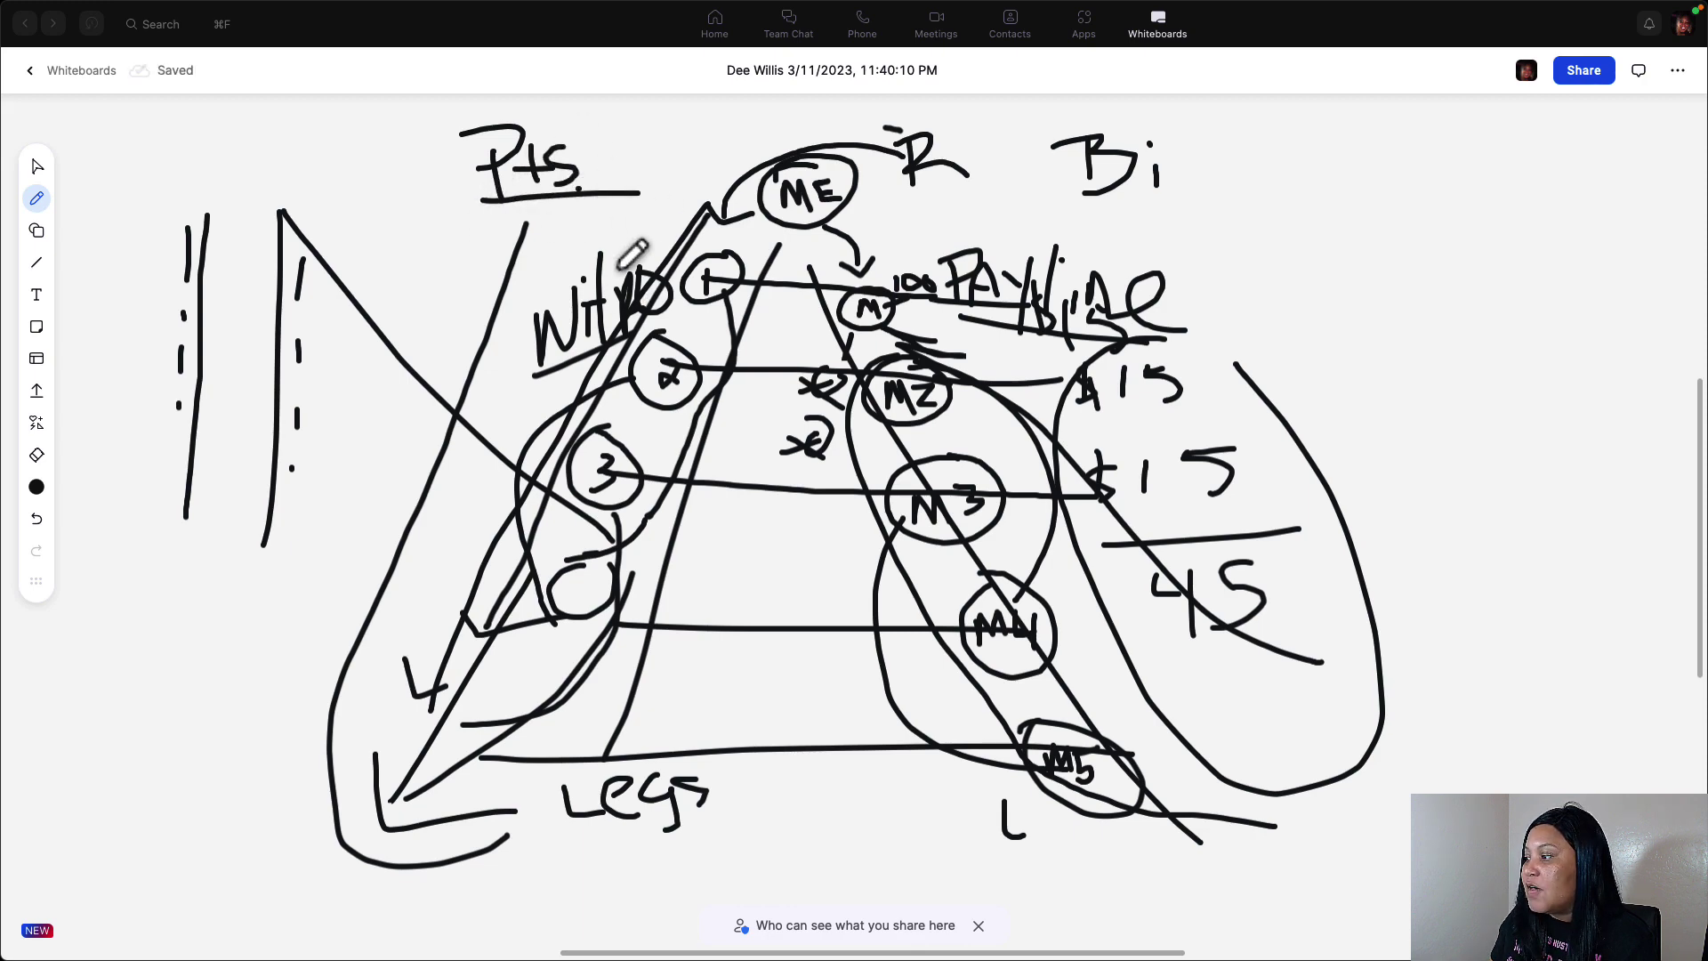
pyautogui.moveTo(1250, 829)
pyautogui.mouseDown()
pyautogui.moveTo(1441, 324)
pyautogui.moveTo(1221, 162)
pyautogui.moveTo(1203, 212)
pyautogui.mouseUp()
pyautogui.moveTo(1241, 125)
pyautogui.mouseDown()
pyautogui.moveTo(1244, 178)
pyautogui.moveTo(1277, 147)
pyautogui.moveTo(1281, 173)
pyautogui.moveTo(1295, 165)
pyautogui.moveTo(1166, 196)
pyautogui.moveTo(1228, 114)
pyautogui.mouseUp()
pyautogui.moveTo(610, 137)
pyautogui.mouseDown()
pyautogui.moveTo(480, 242)
pyautogui.moveTo(614, 125)
pyautogui.mouseUp()
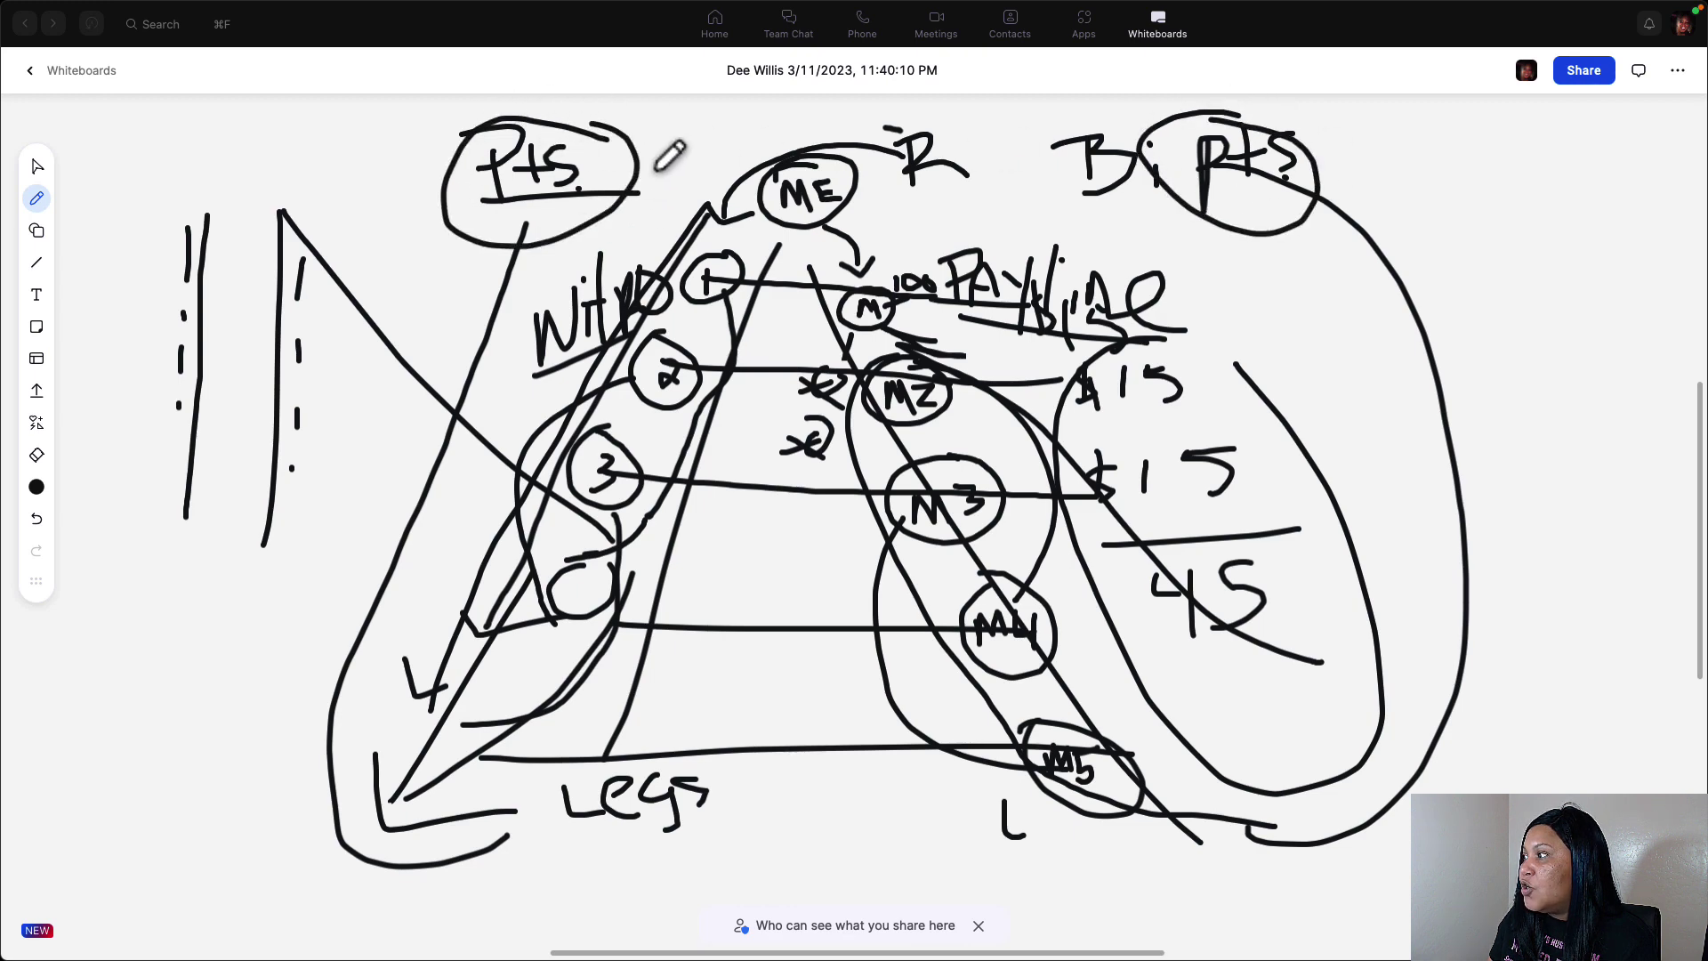
# Write 10% beneath the circled Pts? label
pyautogui.moveTo(1275, 247)
pyautogui.mouseDown()
pyautogui.moveTo(1274, 292)
pyautogui.moveTo(1301, 249)
pyautogui.mouseUp()
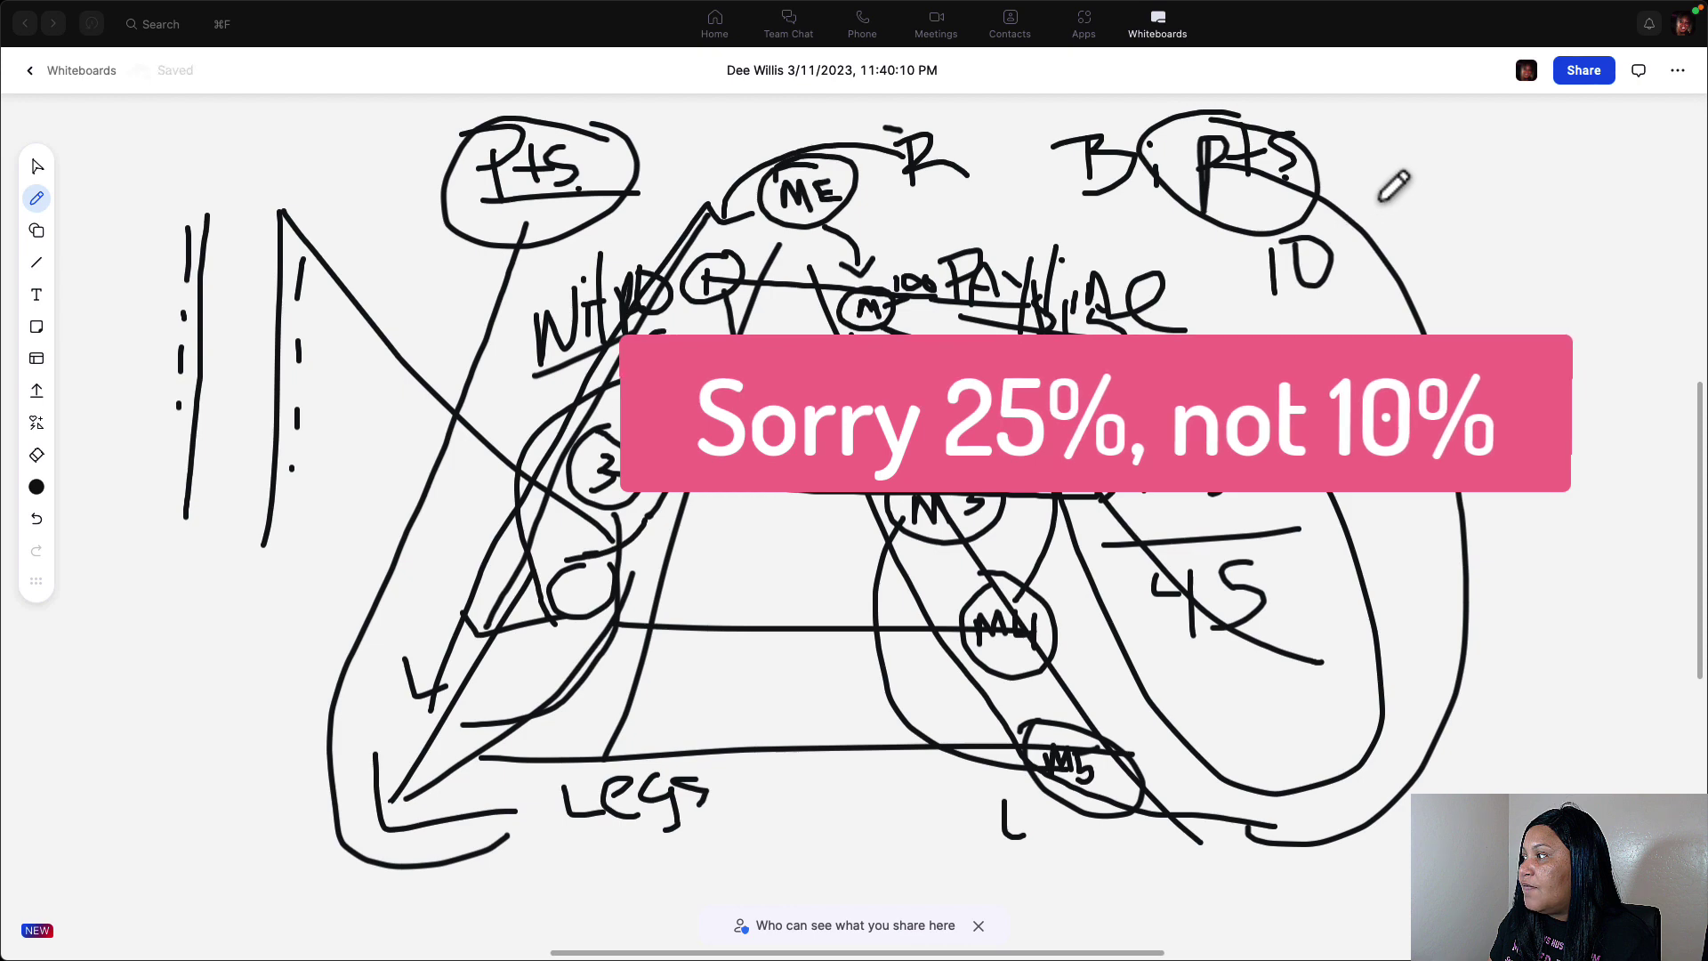
pyautogui.moveTo(1379, 201); pyautogui.dragTo(1348, 283)
pyautogui.click(1361, 272)
pyautogui.click(1340, 233)
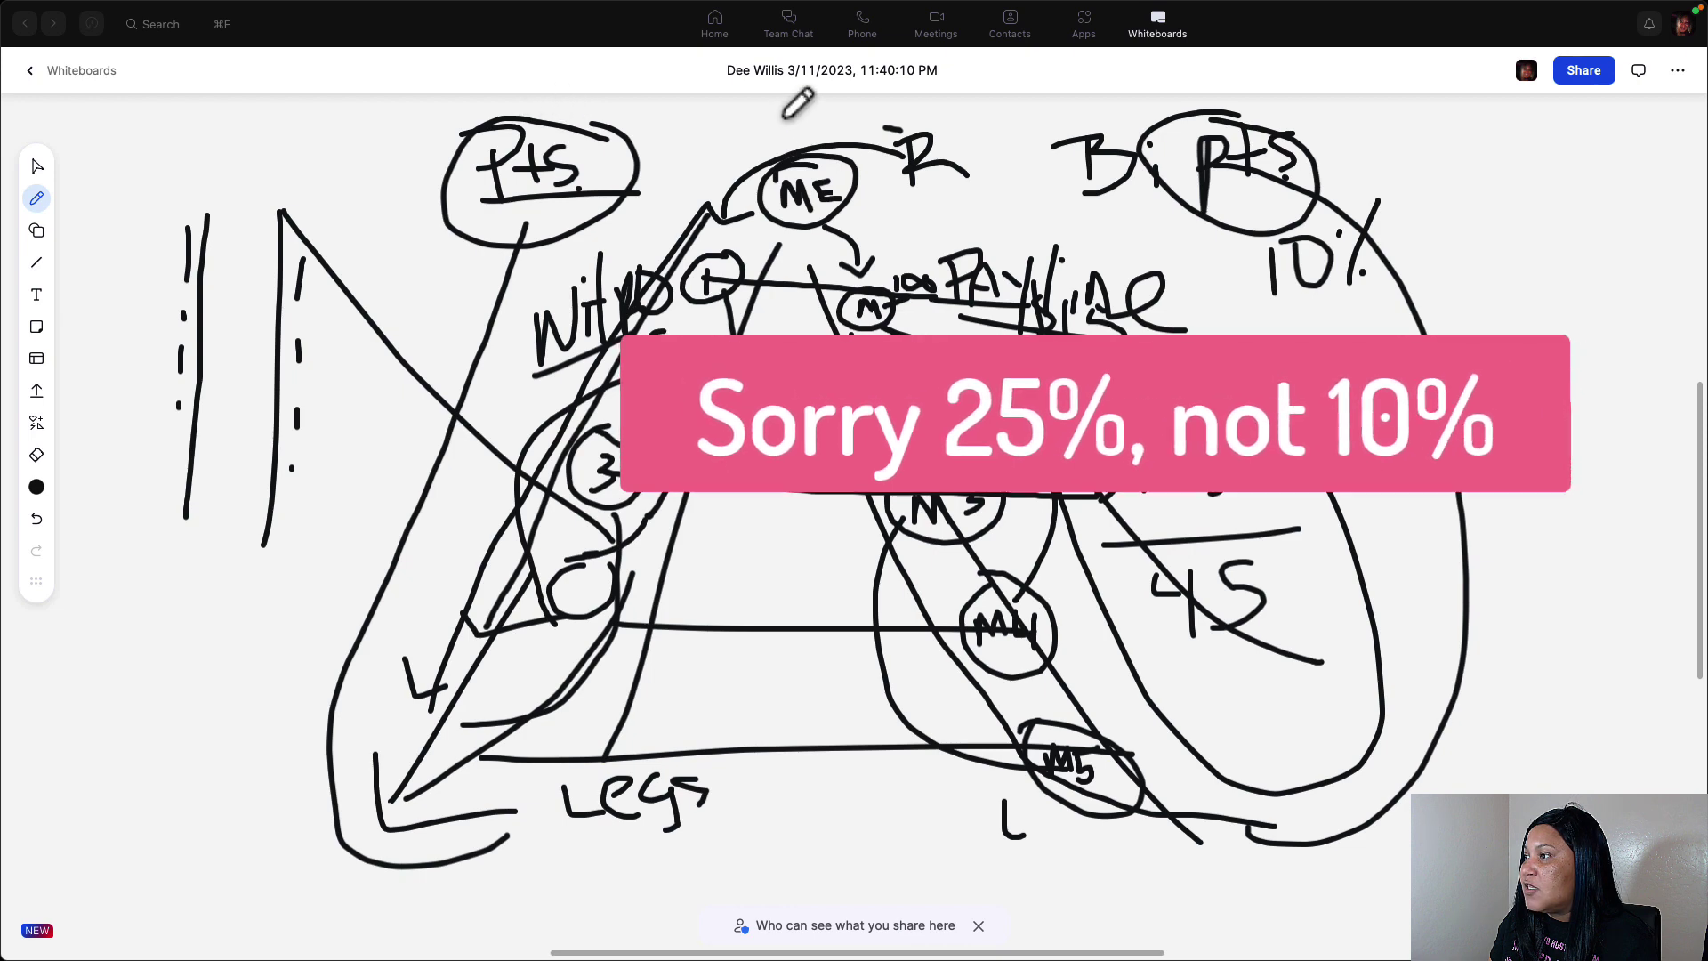
# Add short dashes by the top labels, write '= Net Pts' beside the circled Pts, and draw a fraction bar
pyautogui.moveTo(704, 135); pyautogui.dragTo(763, 130)
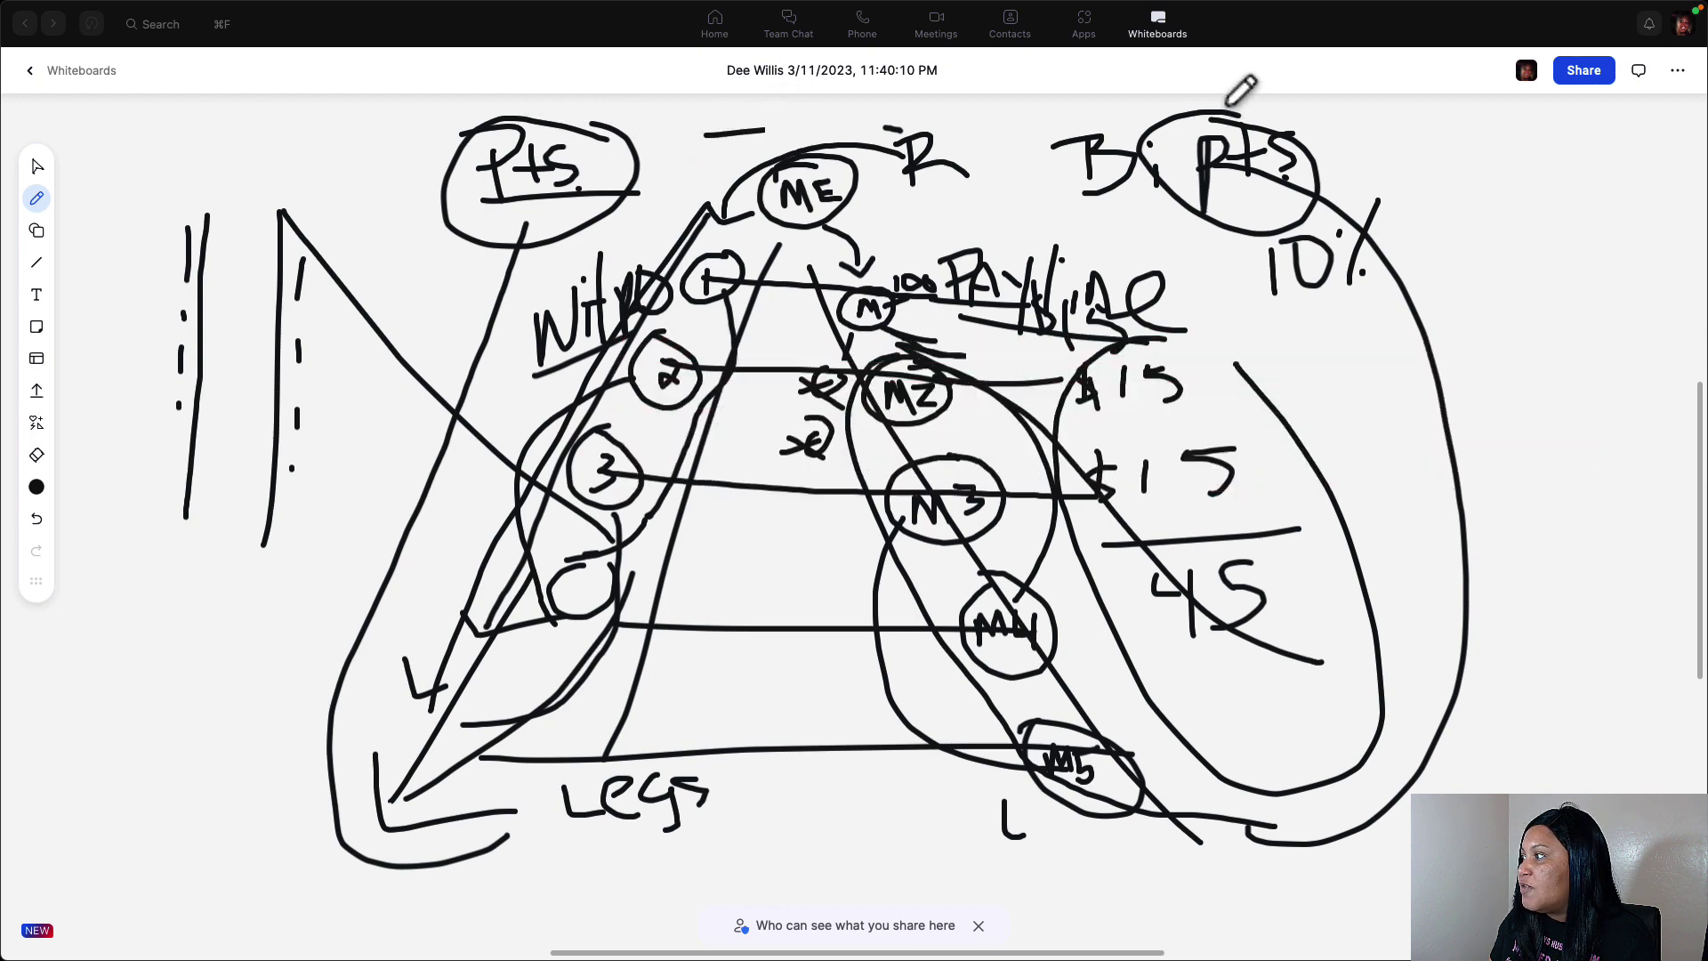
pyautogui.moveTo(1384, 142)
pyautogui.mouseDown()
pyautogui.moveTo(1449, 139)
pyautogui.moveTo(1477, 167)
pyautogui.moveTo(1559, 124)
pyautogui.moveTo(1633, 171)
pyautogui.moveTo(1642, 139)
pyautogui.mouseUp()
pyautogui.moveTo(1545, 197)
pyautogui.mouseDown()
pyautogui.moveTo(1553, 249)
pyautogui.moveTo(1558, 214)
pyautogui.moveTo(1627, 205)
pyautogui.moveTo(1593, 250)
pyautogui.mouseUp()
pyautogui.moveTo(1492, 265)
pyautogui.mouseDown()
pyautogui.moveTo(1644, 238)
pyautogui.moveTo(1493, 313)
pyautogui.moveTo(1512, 378)
pyautogui.mouseUp()
# Write 'Bank' under the fraction bar with an arrow down to the word 'Split'
pyautogui.moveTo(1589, 338)
pyautogui.mouseDown()
pyautogui.moveTo(1585, 320)
pyautogui.moveTo(1656, 307)
pyautogui.mouseUp()
pyautogui.moveTo(1675, 268)
pyautogui.mouseDown()
pyautogui.moveTo(1588, 463)
pyautogui.moveTo(1657, 469)
pyautogui.mouseUp()
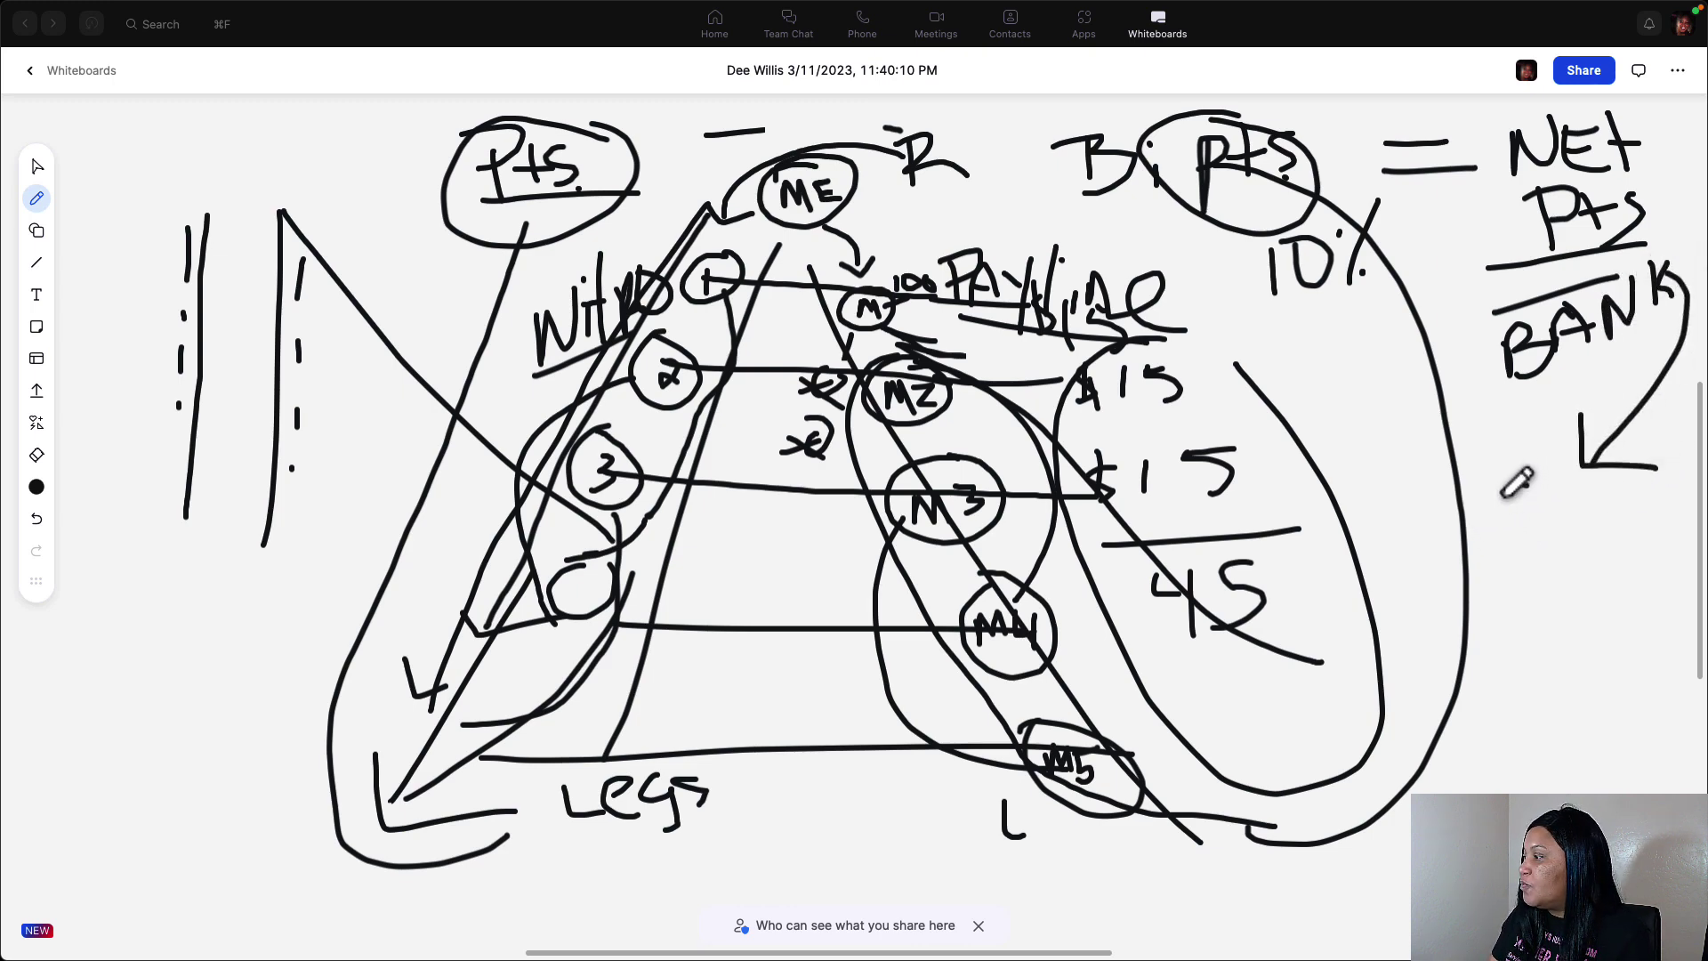
pyautogui.moveTo(1527, 490)
pyautogui.mouseDown()
pyautogui.moveTo(1493, 557)
pyautogui.moveTo(1572, 530)
pyautogui.mouseUp()
pyautogui.moveTo(1602, 431); pyautogui.dragTo(1599, 532)
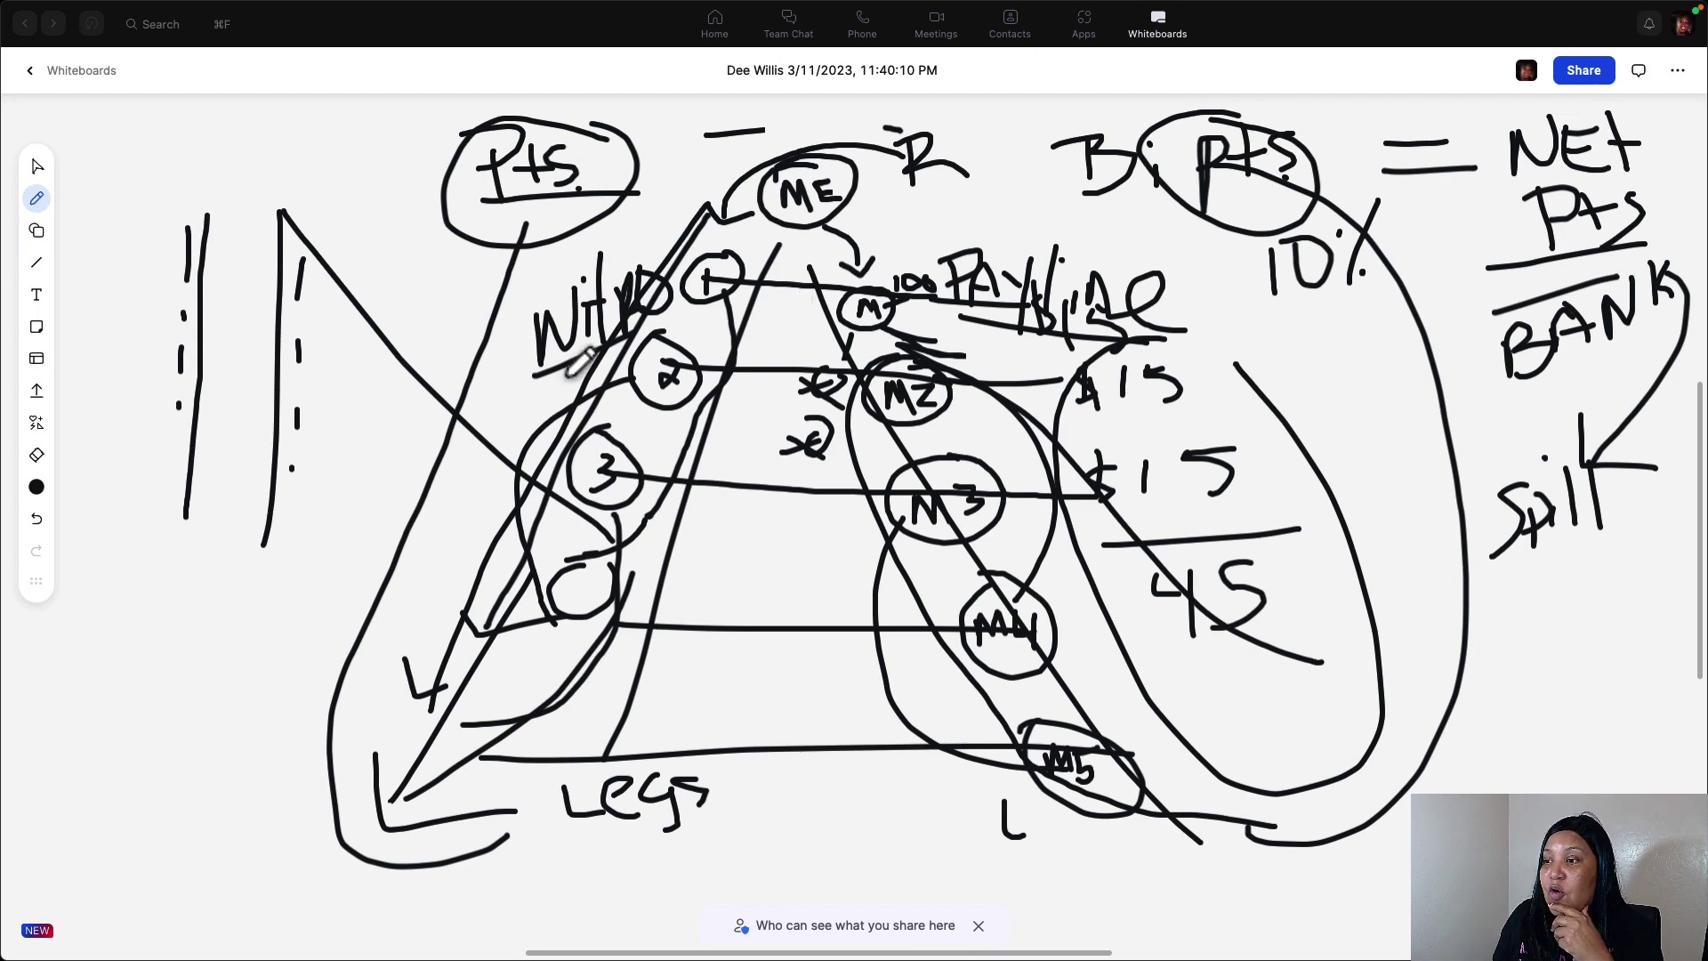
# Switch the pen ink colour to blue and return to freehand drawing
pyautogui.click(37, 494)
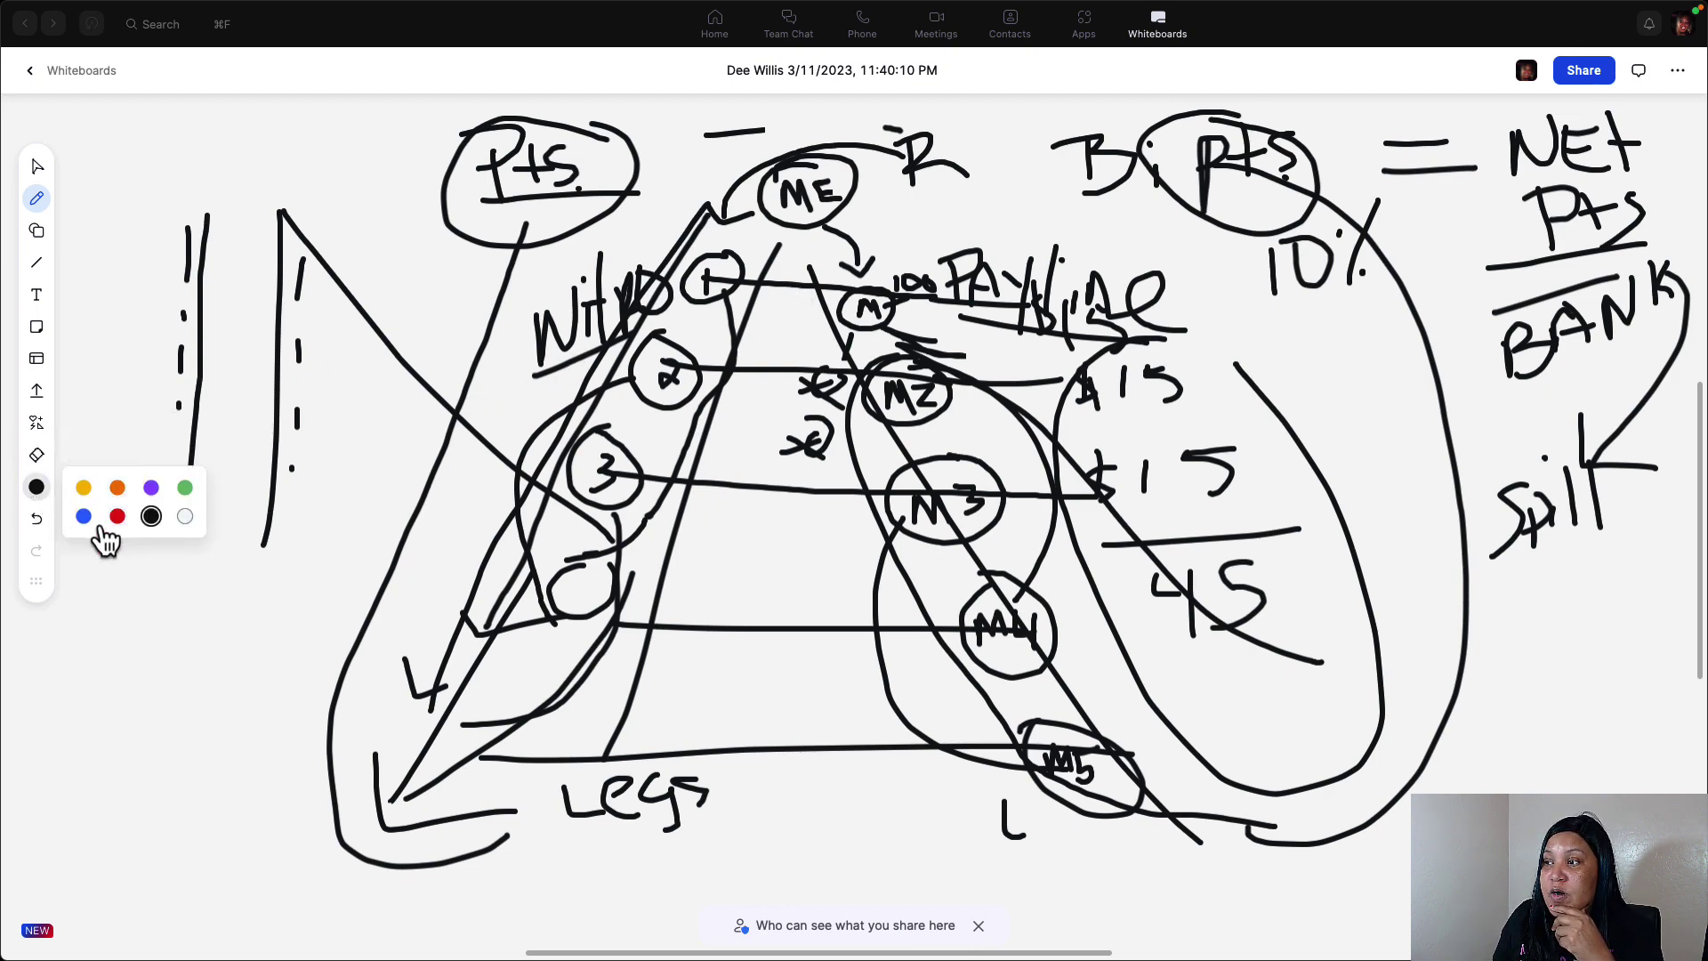
pyautogui.click(83, 516)
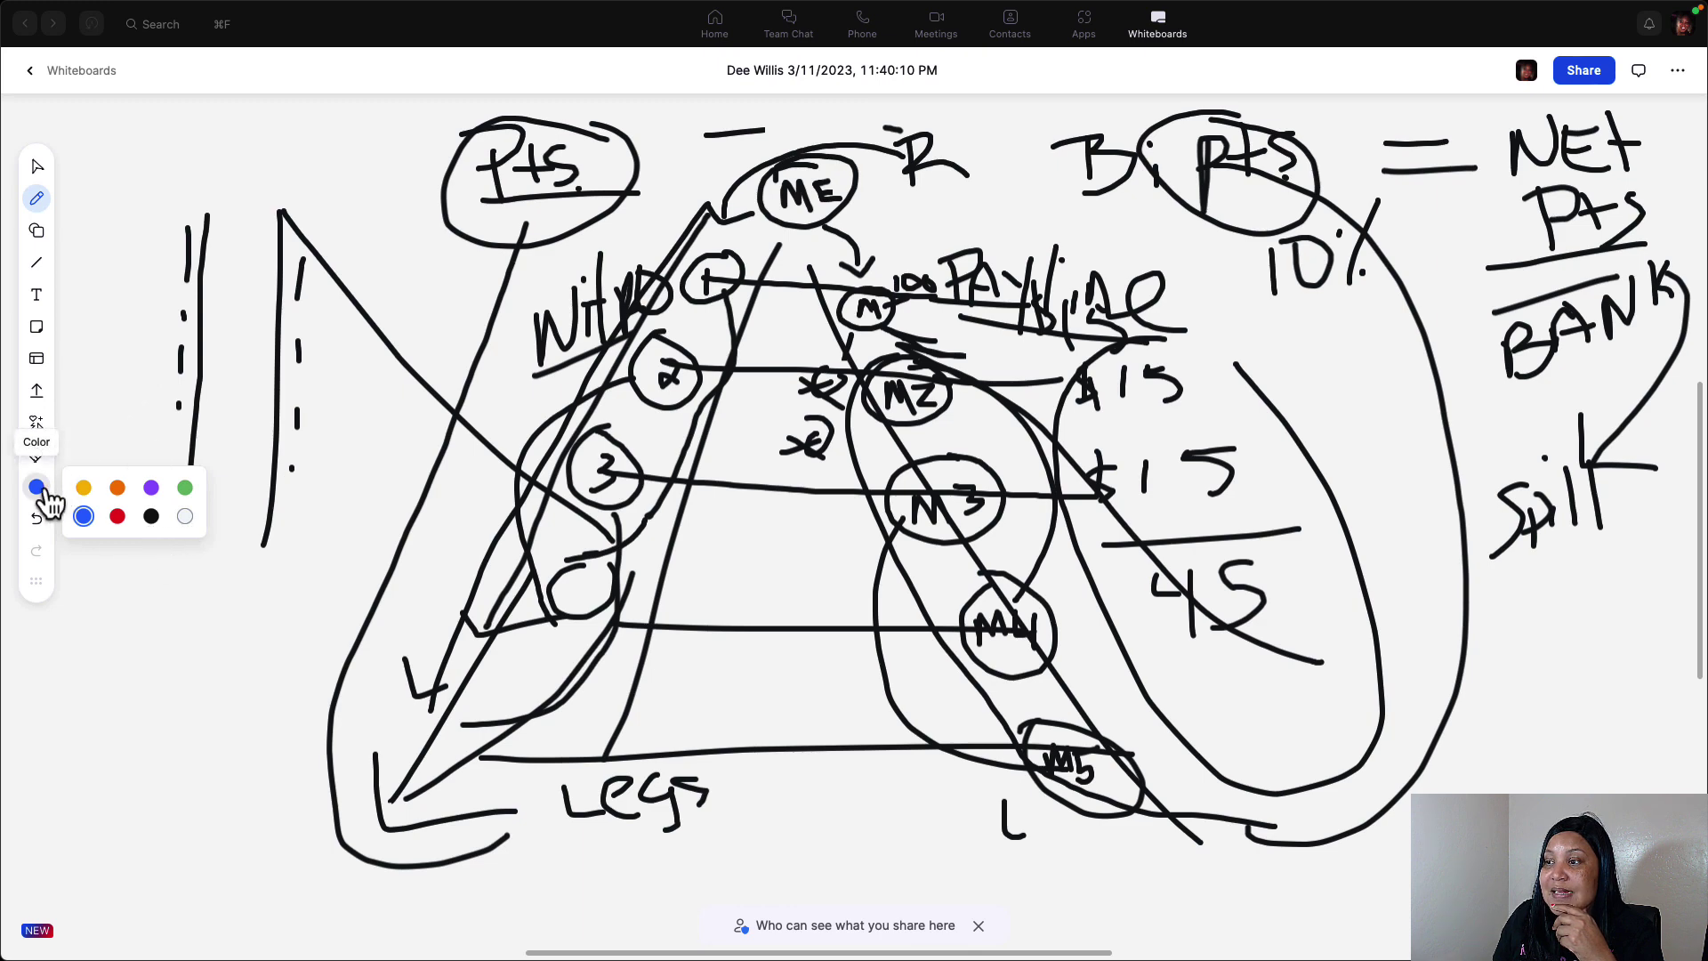
pyautogui.click(37, 167)
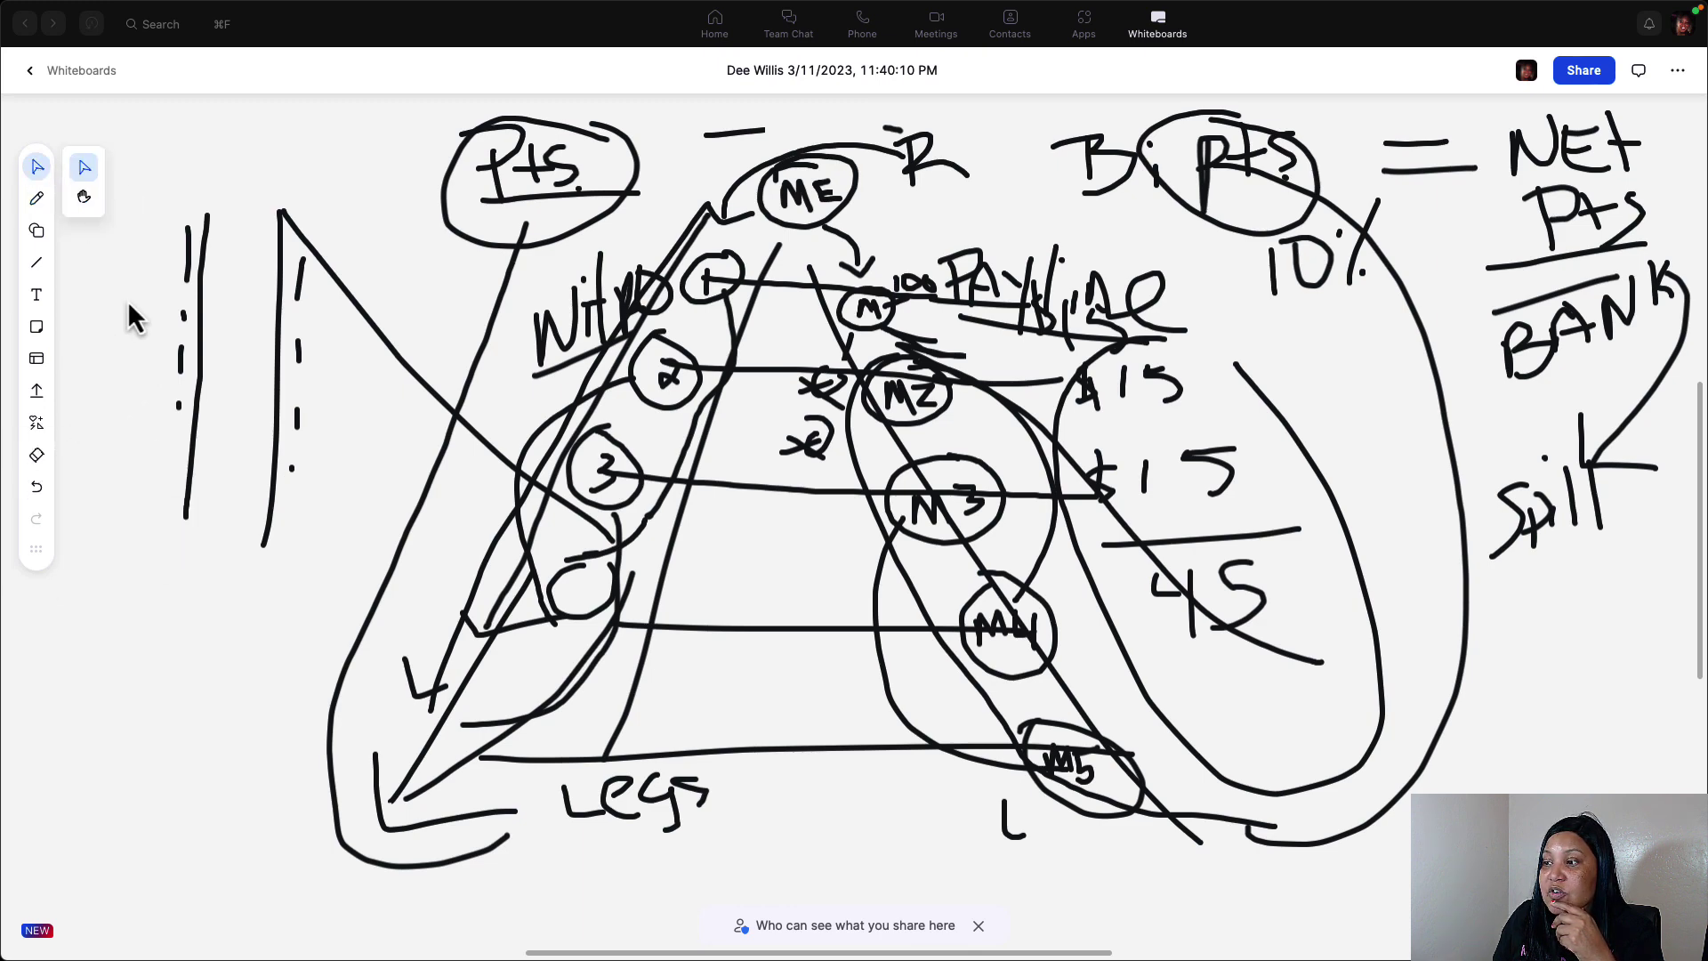
pyautogui.click(36, 198)
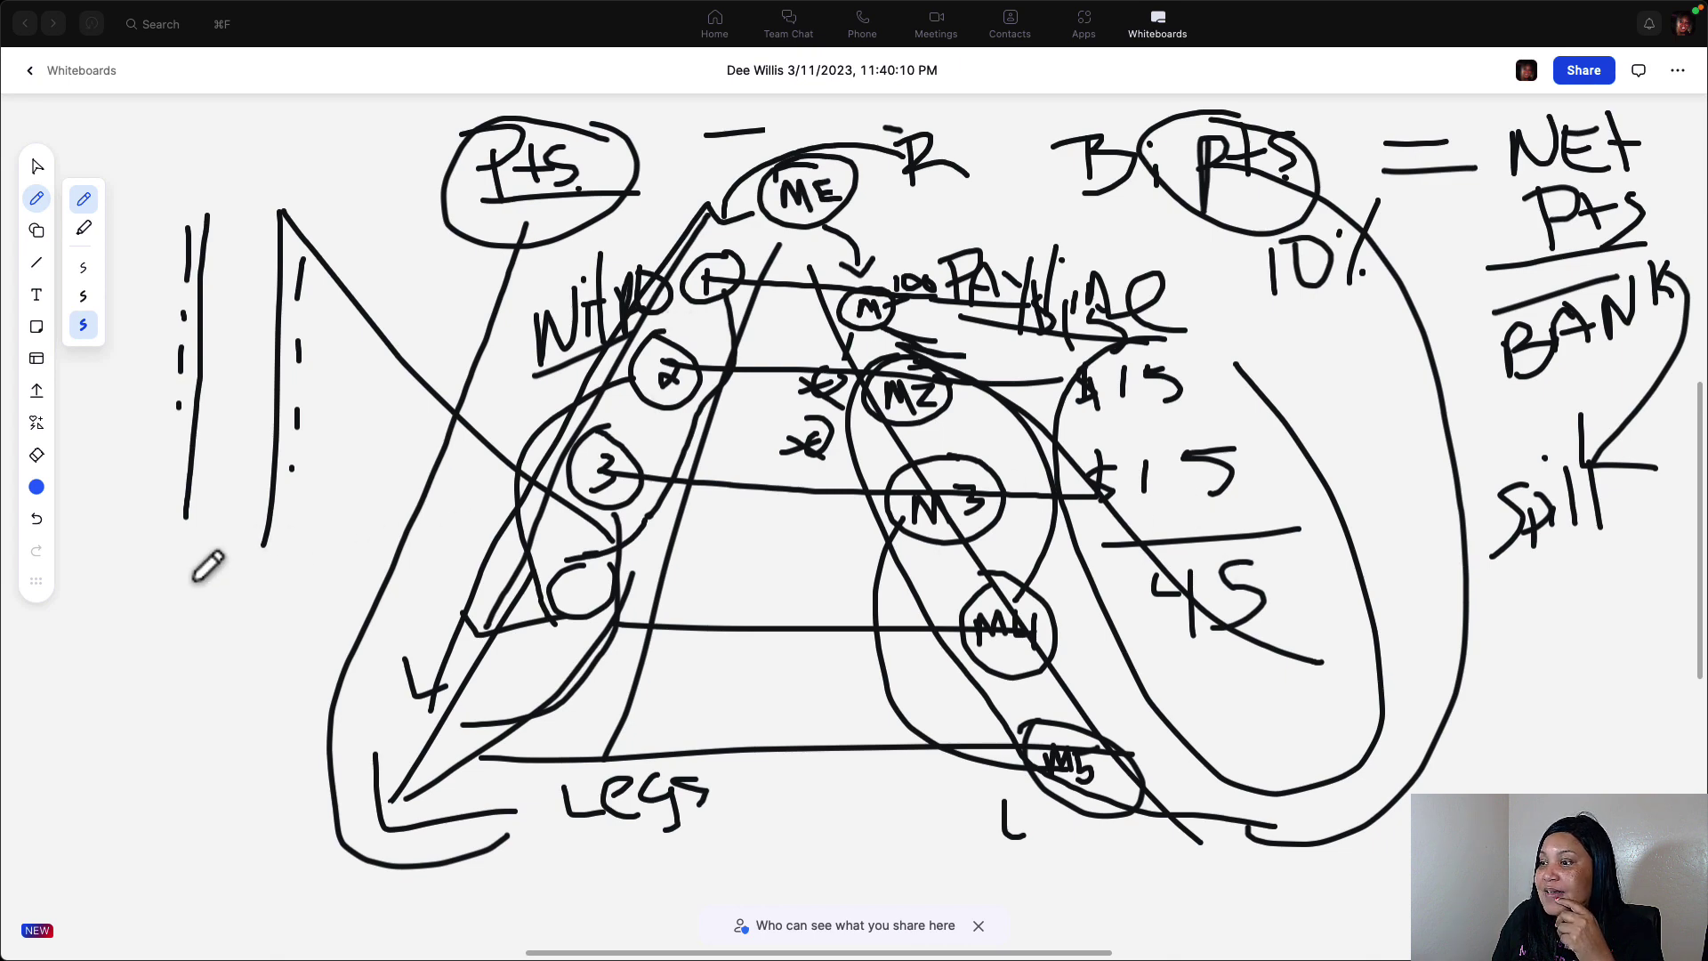
# Draw a blue circled Me with circled 1, 2, 3 below, circle R, and add a rightward arrow
pyautogui.moveTo(215, 581); pyautogui.dragTo(222, 610)
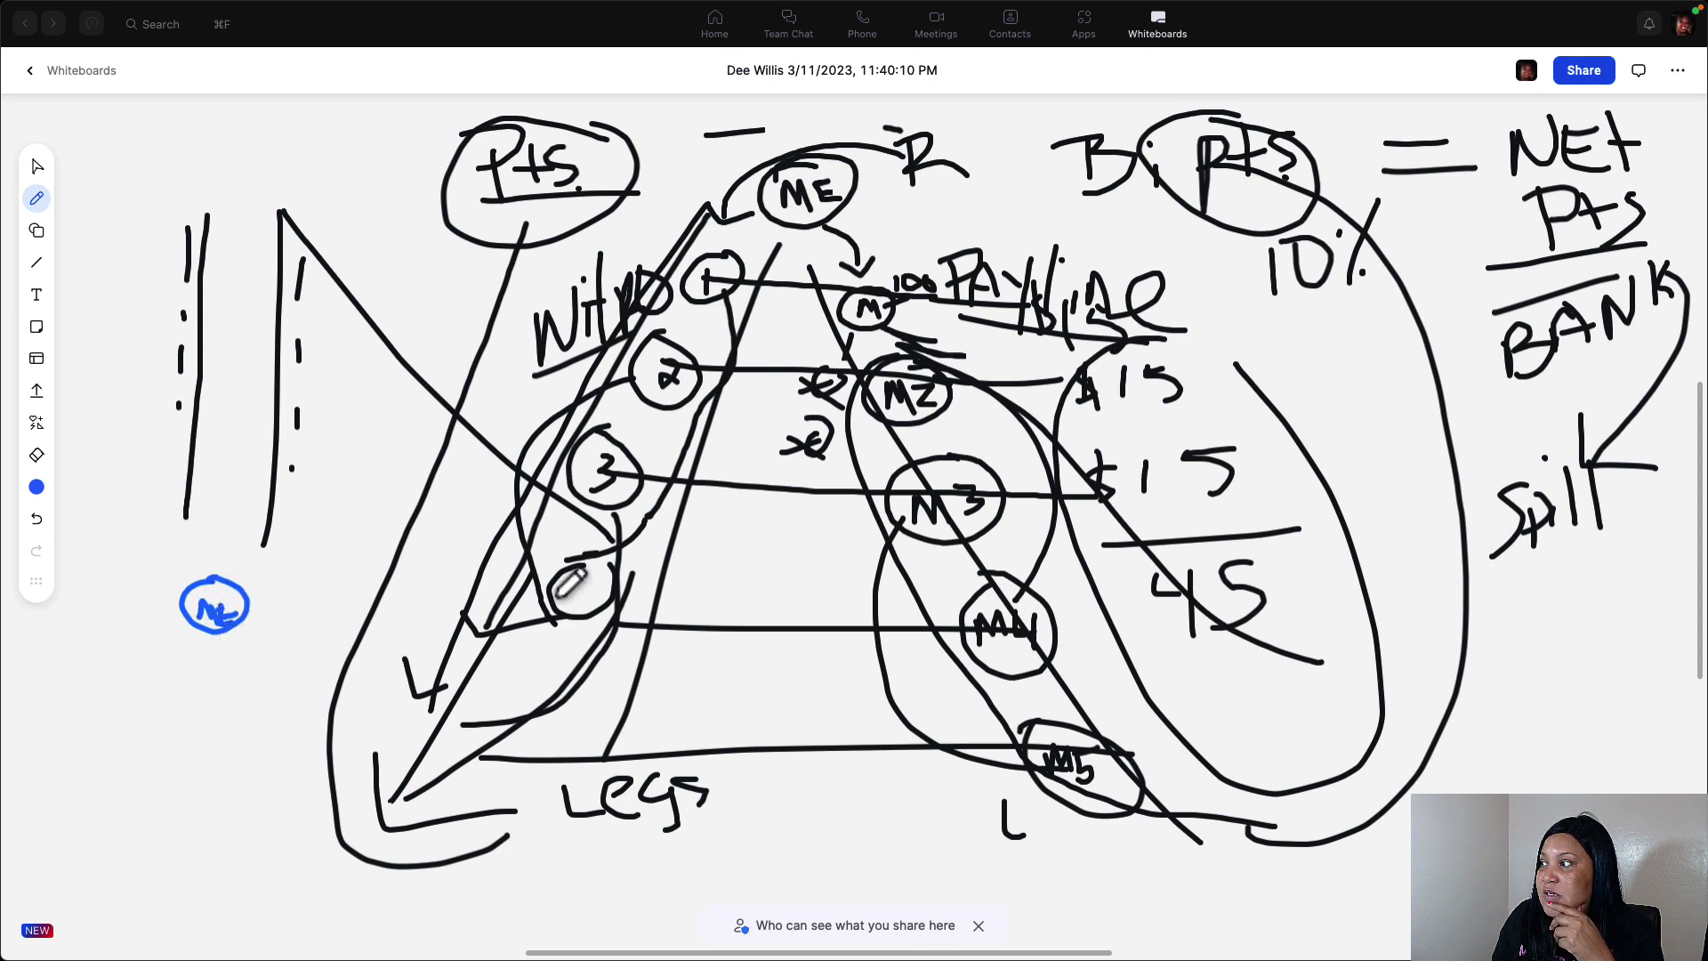
pyautogui.moveTo(921, 123); pyautogui.dragTo(917, 118)
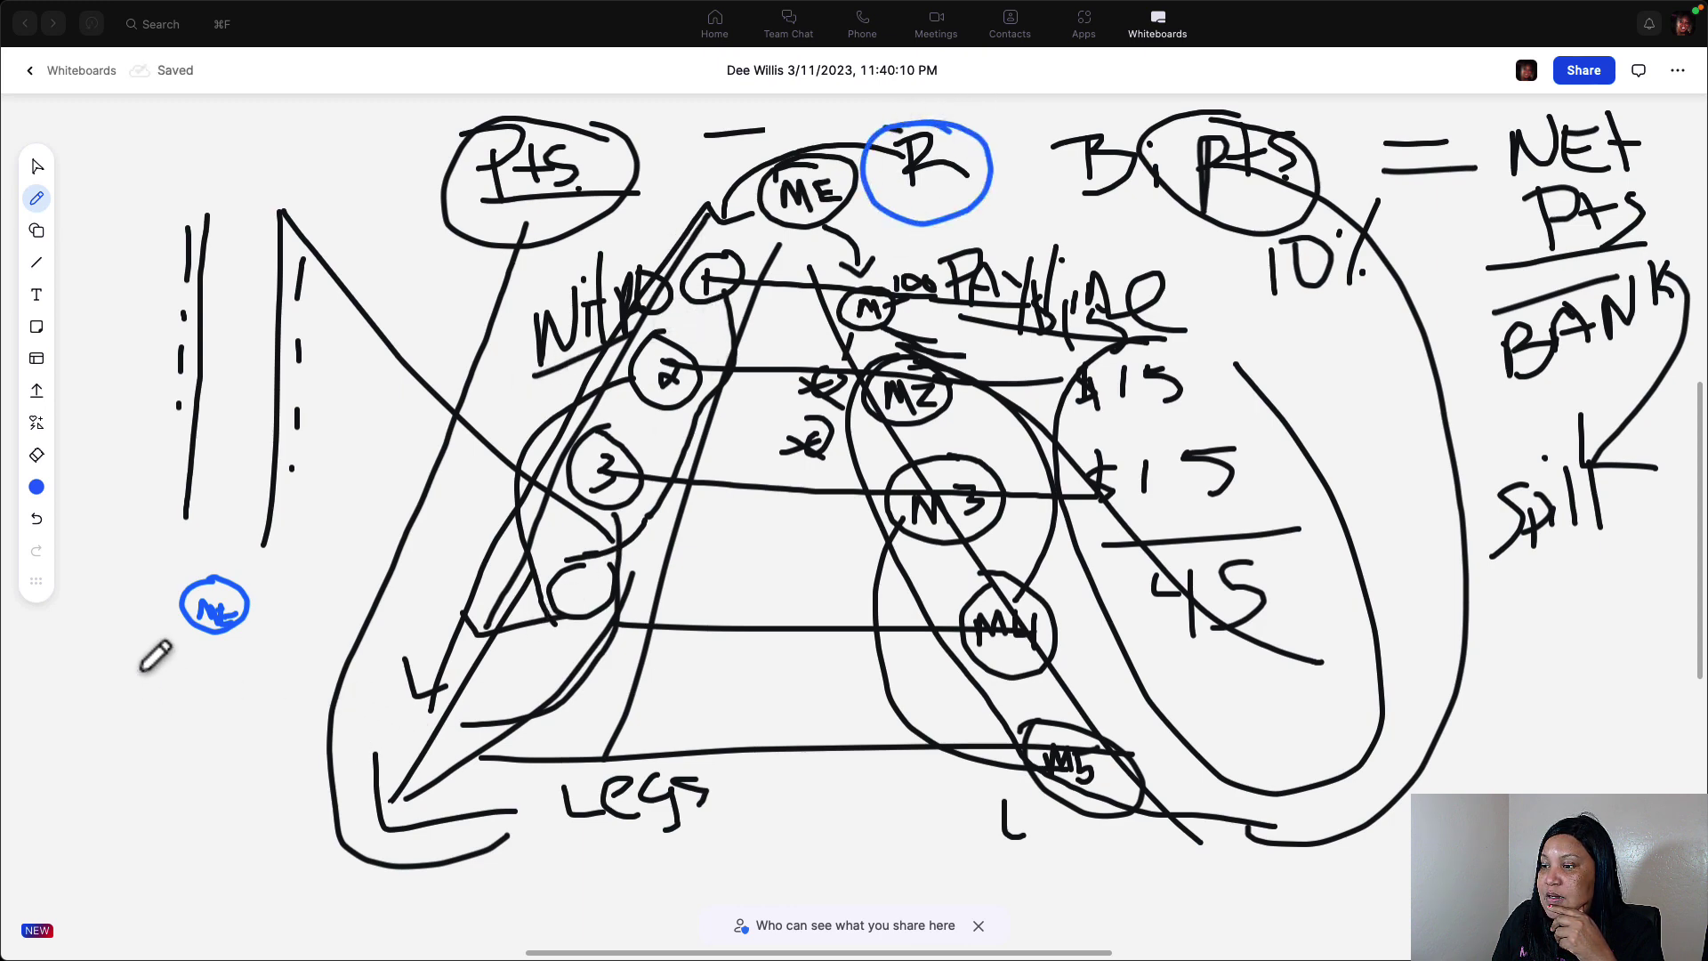
pyautogui.moveTo(147, 659)
pyautogui.mouseDown()
pyautogui.moveTo(140, 754)
pyautogui.moveTo(81, 849)
pyautogui.mouseUp()
pyautogui.moveTo(178, 663)
pyautogui.mouseDown()
pyautogui.moveTo(123, 680)
pyautogui.moveTo(147, 654)
pyautogui.moveTo(169, 717)
pyautogui.mouseUp()
pyautogui.moveTo(134, 790)
pyautogui.mouseDown()
pyautogui.moveTo(98, 862)
pyautogui.moveTo(147, 795)
pyautogui.mouseUp()
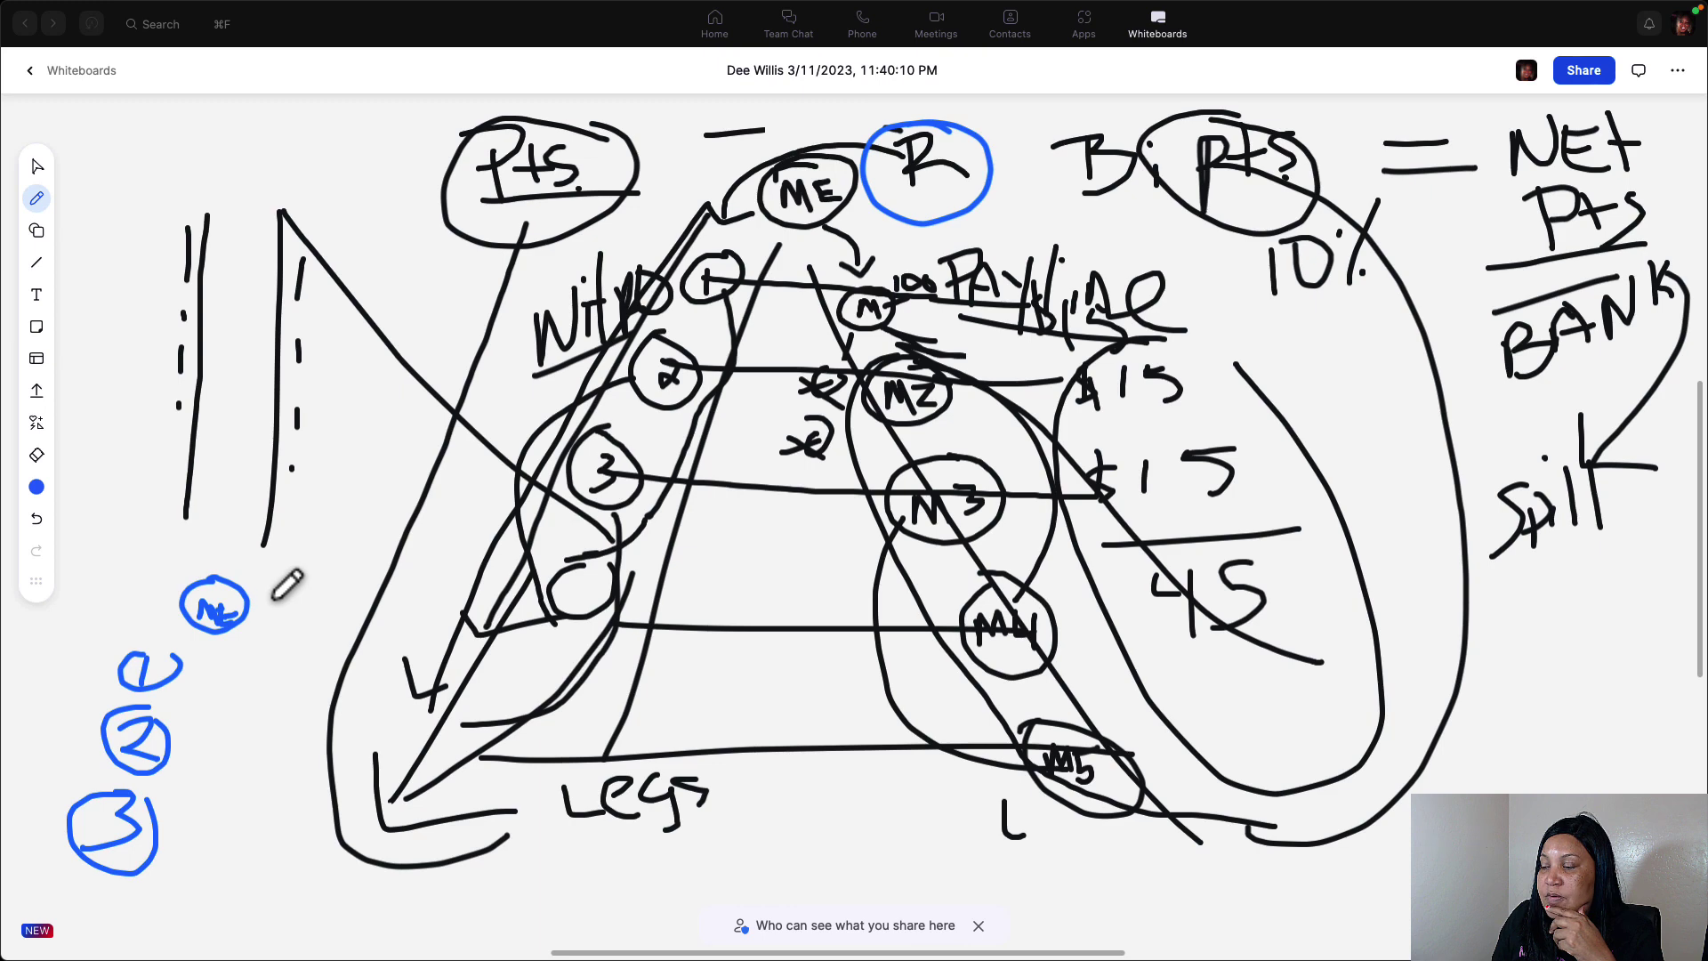
pyautogui.moveTo(267, 614)
pyautogui.mouseDown()
pyautogui.moveTo(343, 614)
pyautogui.moveTo(322, 630)
pyautogui.mouseUp()
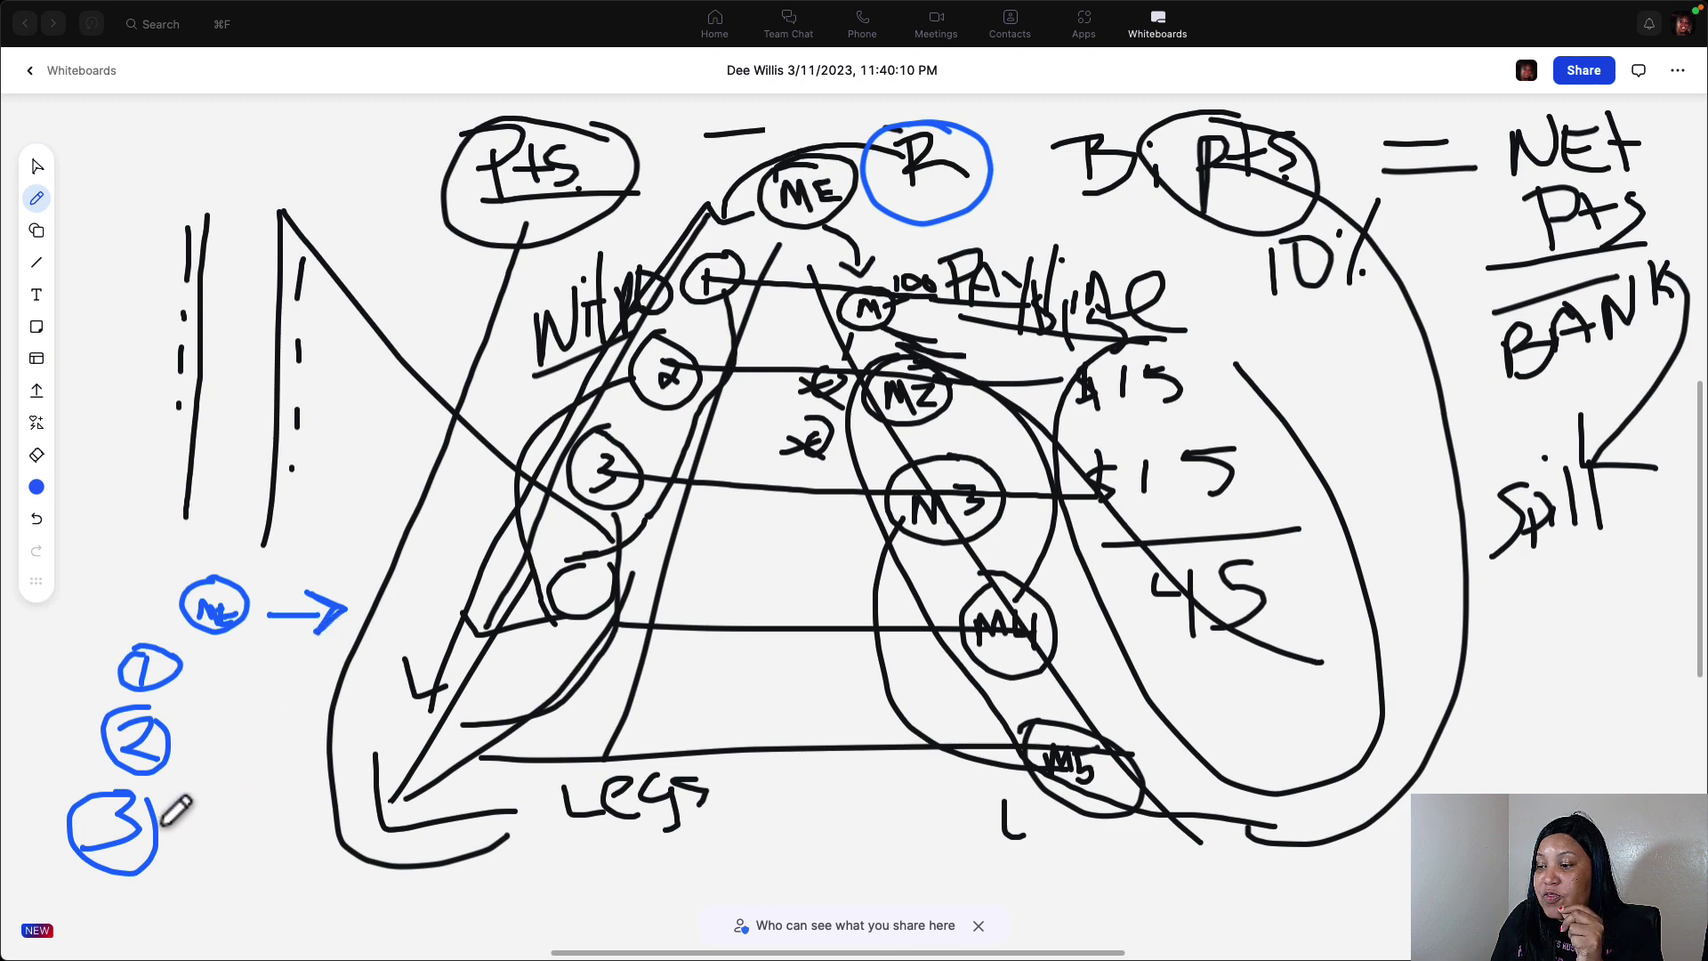
# Draw a blue circled 3 above Me, with curves looping up from the bottom 3 and back down
pyautogui.moveTo(89, 776)
pyautogui.mouseDown()
pyautogui.moveTo(79, 808)
pyautogui.moveTo(82, 763)
pyautogui.moveTo(86, 814)
pyautogui.moveTo(57, 743)
pyautogui.moveTo(122, 611)
pyautogui.moveTo(286, 533)
pyautogui.moveTo(232, 545)
pyautogui.moveTo(227, 569)
pyautogui.mouseUp()
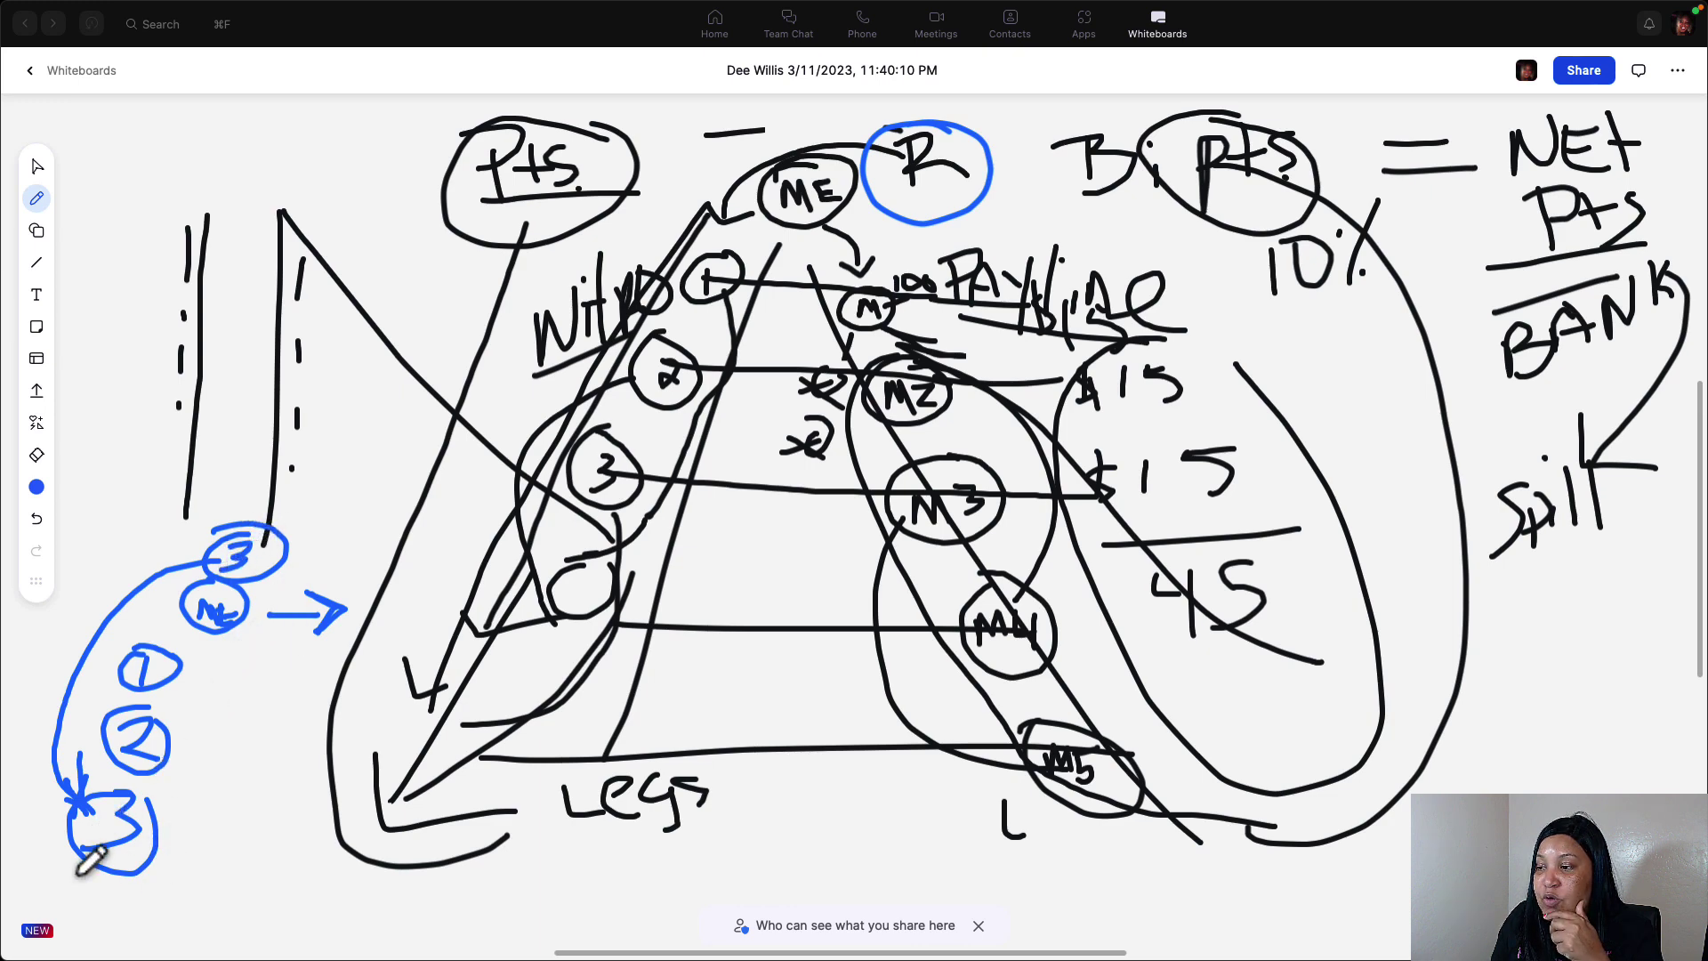
pyautogui.moveTo(79, 858)
pyautogui.mouseDown()
pyautogui.moveTo(168, 545)
pyautogui.moveTo(266, 500)
pyautogui.mouseUp()
pyautogui.moveTo(113, 603)
pyautogui.mouseDown()
pyautogui.moveTo(203, 573)
pyautogui.moveTo(263, 501)
pyautogui.mouseUp()
pyautogui.moveTo(230, 639); pyautogui.dragTo(201, 845)
pyautogui.moveTo(192, 831)
pyautogui.mouseDown()
pyautogui.moveTo(199, 870)
pyautogui.moveTo(256, 863)
pyautogui.mouseUp()
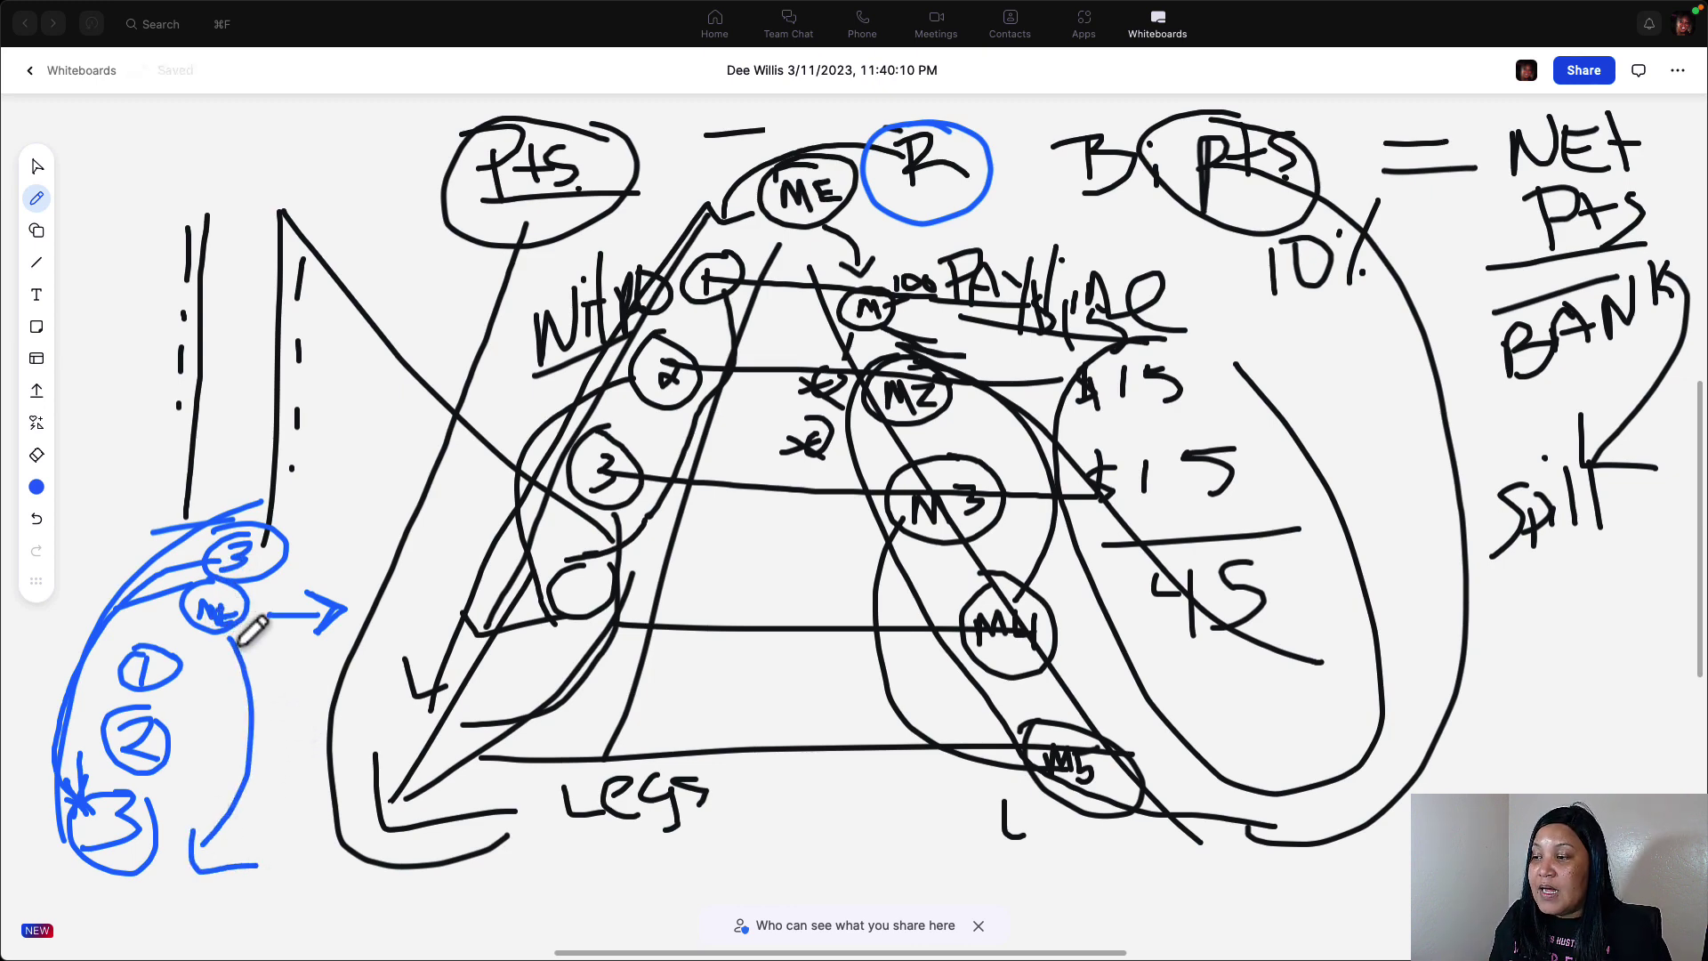
# Retrace the blue arrow from Me and add blue V strokes beside the queue sketch
pyautogui.moveTo(238, 614); pyautogui.dragTo(314, 613)
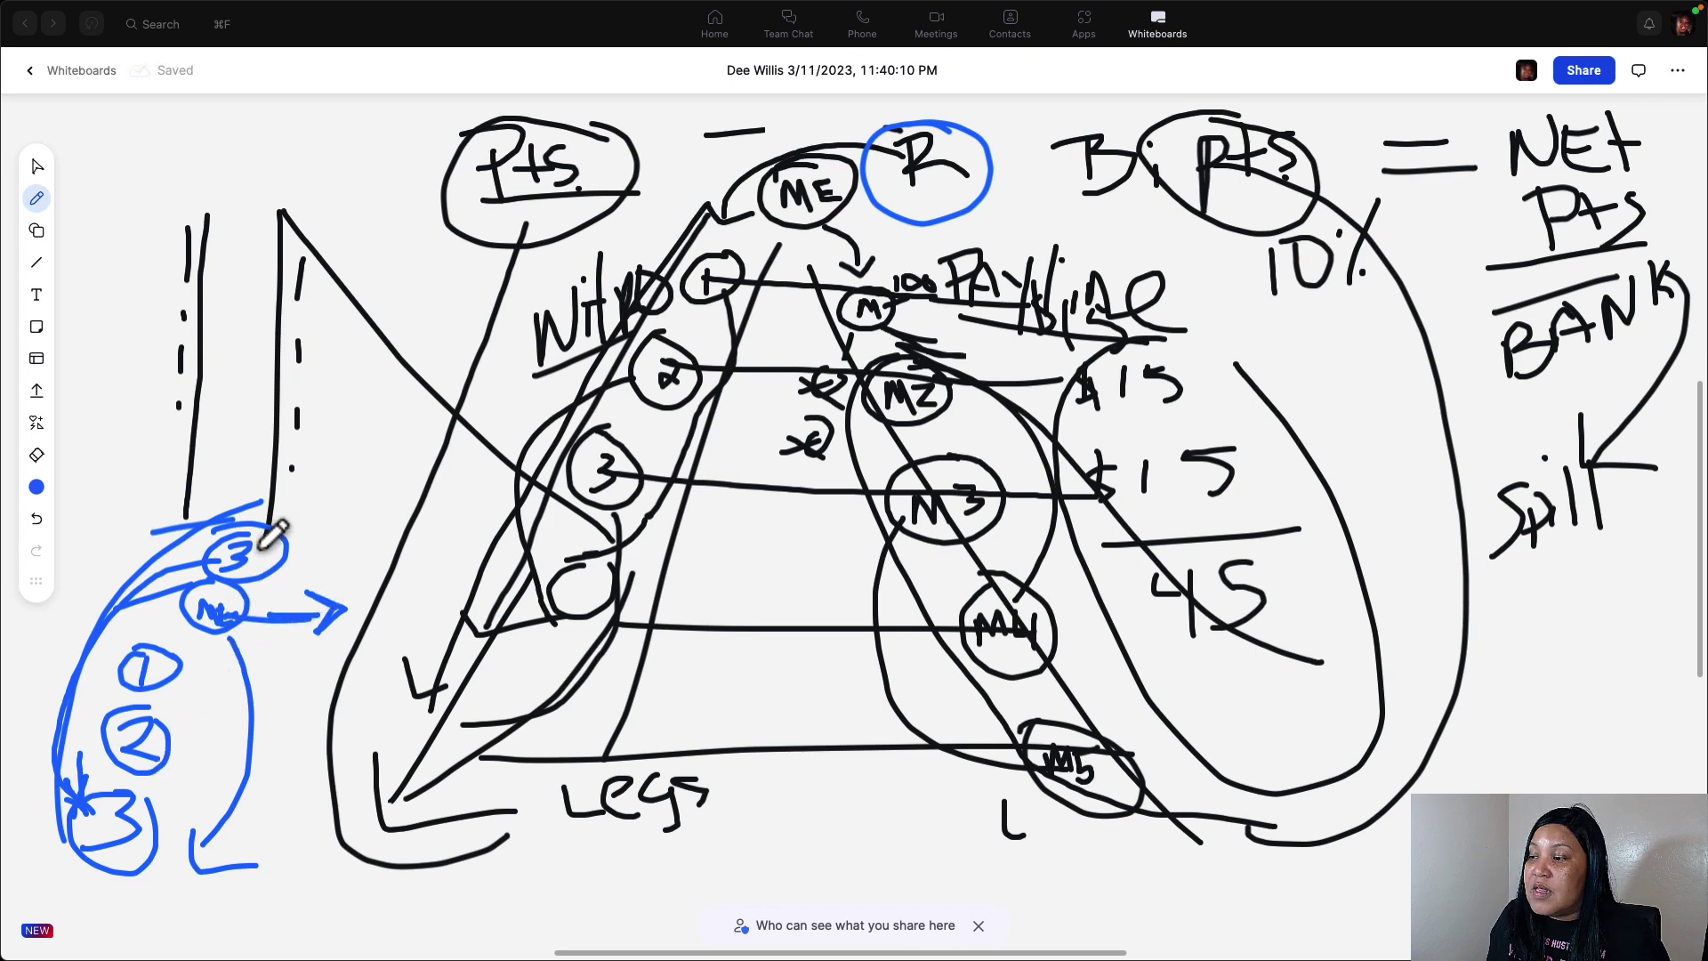
pyautogui.moveTo(312, 527)
pyautogui.mouseDown()
pyautogui.moveTo(209, 721)
pyautogui.moveTo(313, 516)
pyautogui.moveTo(306, 549)
pyautogui.mouseUp()
pyautogui.moveTo(167, 769)
pyautogui.mouseDown()
pyautogui.moveTo(213, 814)
pyautogui.moveTo(255, 806)
pyautogui.mouseUp()
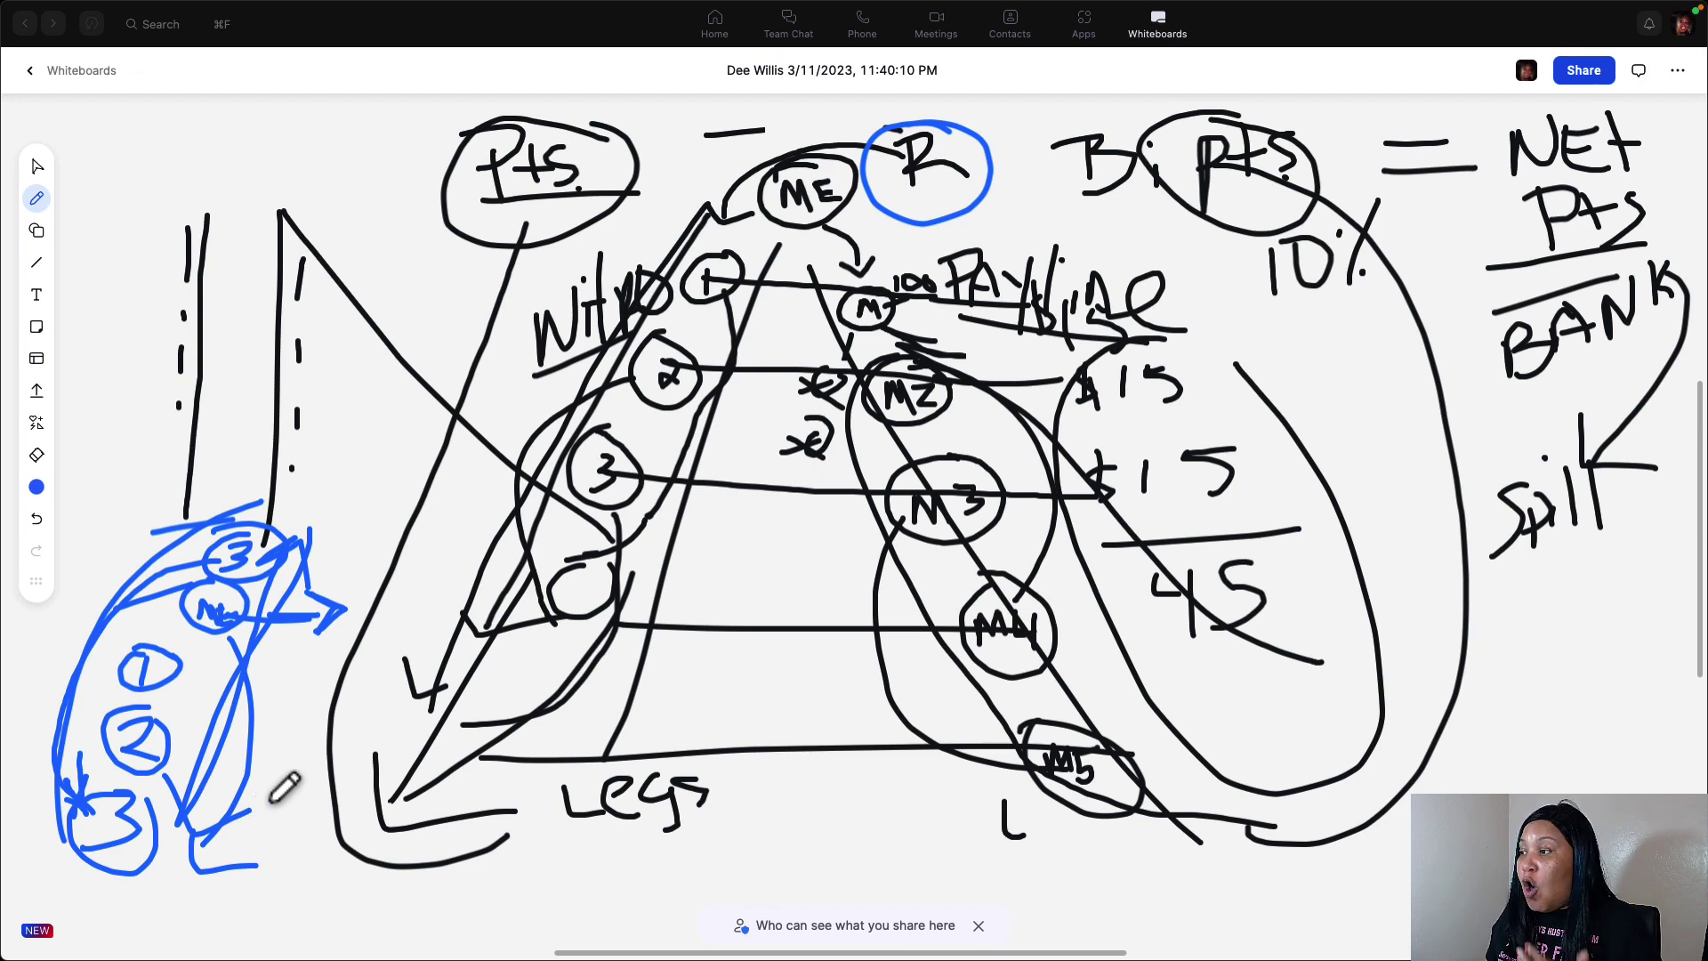
# Draw a blue line winding to Legs, write 'Leg' by circled 1, and add arrows by the 3 and 2
pyautogui.moveTo(700, 312)
pyautogui.mouseDown()
pyautogui.moveTo(505, 788)
pyautogui.moveTo(532, 834)
pyautogui.mouseUp()
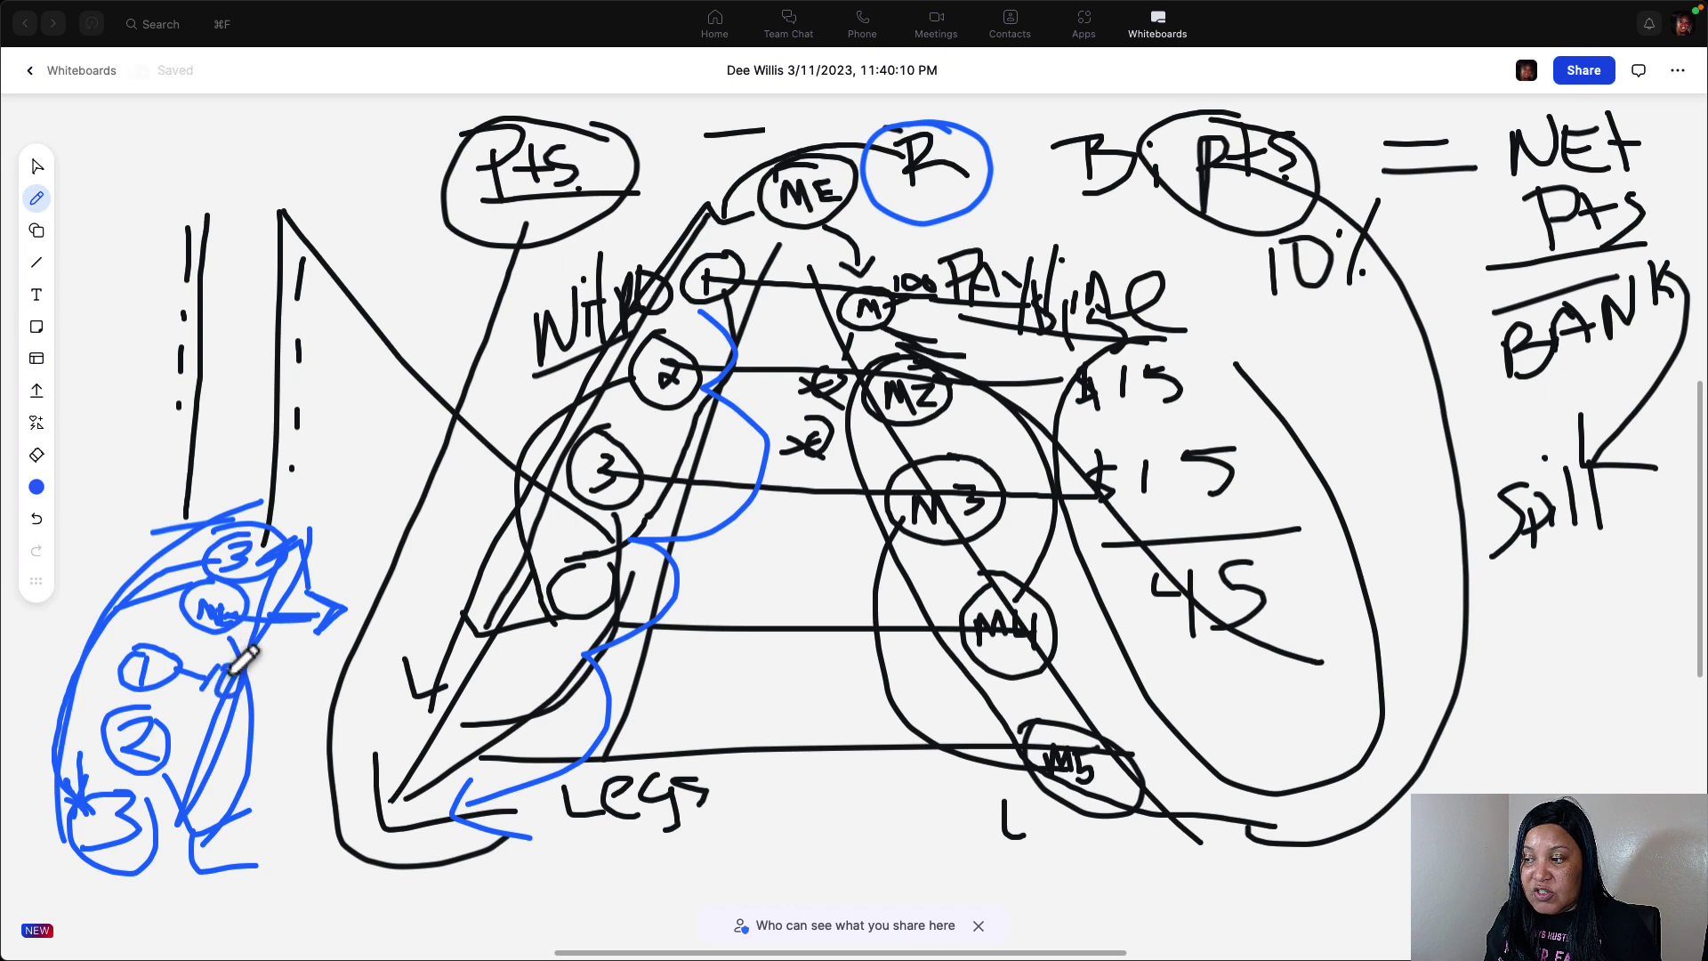
pyautogui.moveTo(233, 663); pyautogui.dragTo(395, 708)
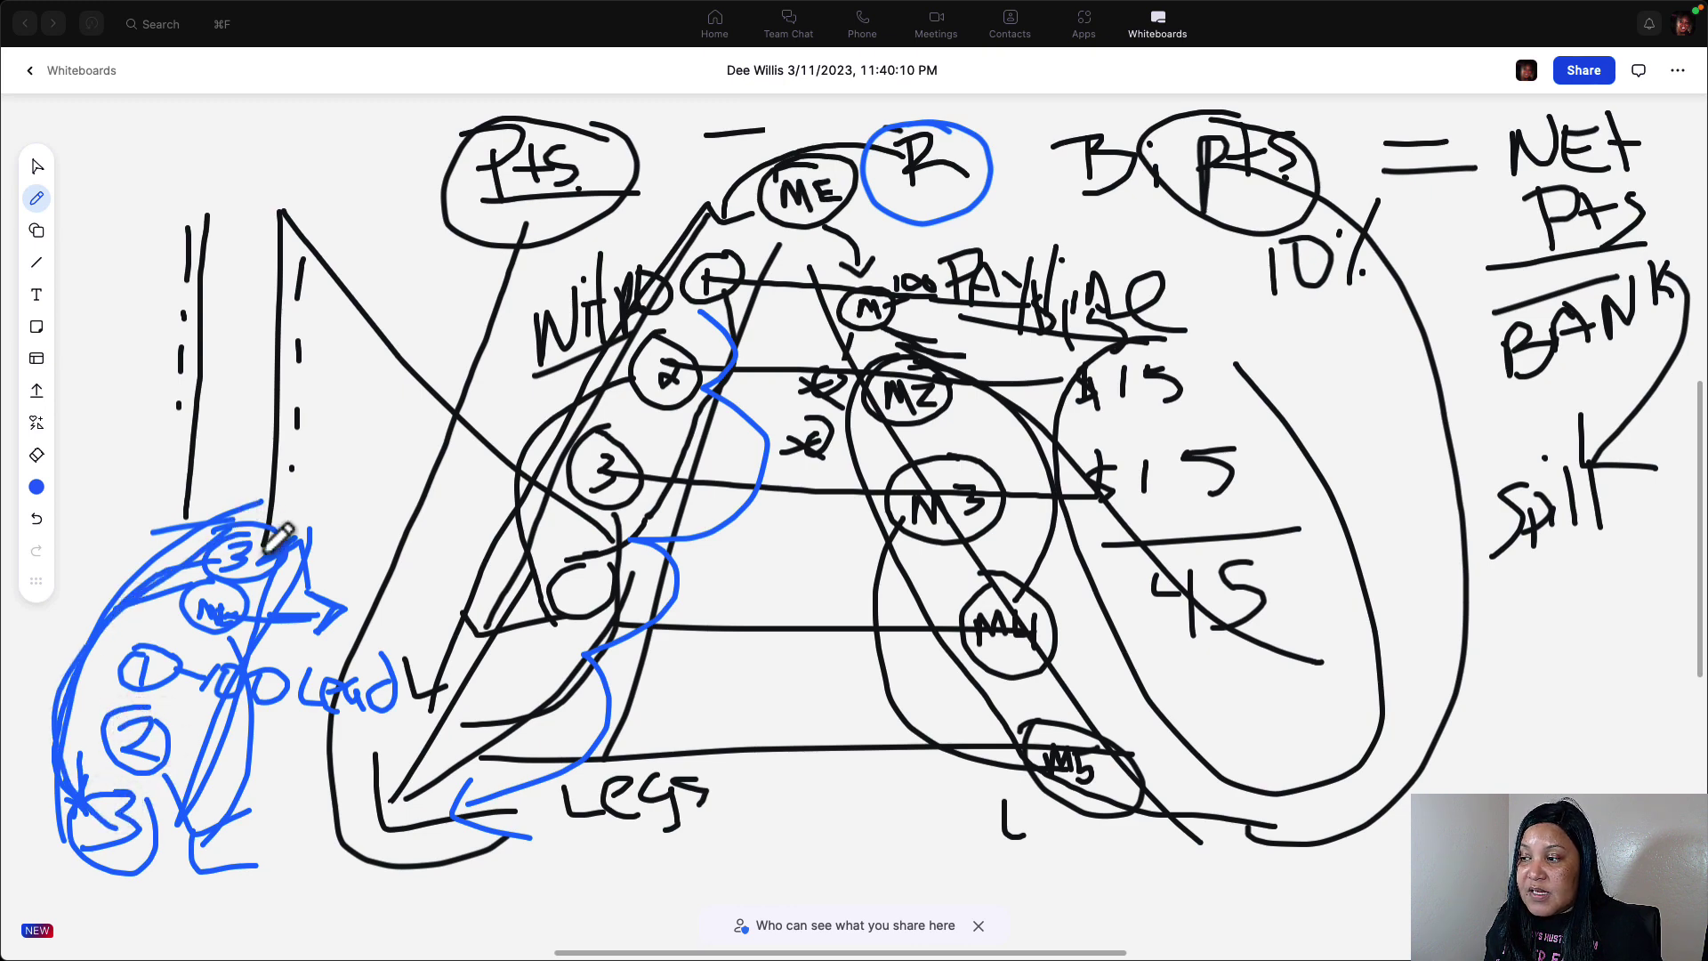
pyautogui.moveTo(277, 540)
pyautogui.mouseDown()
pyautogui.moveTo(337, 536)
pyautogui.moveTo(409, 634)
pyautogui.mouseUp()
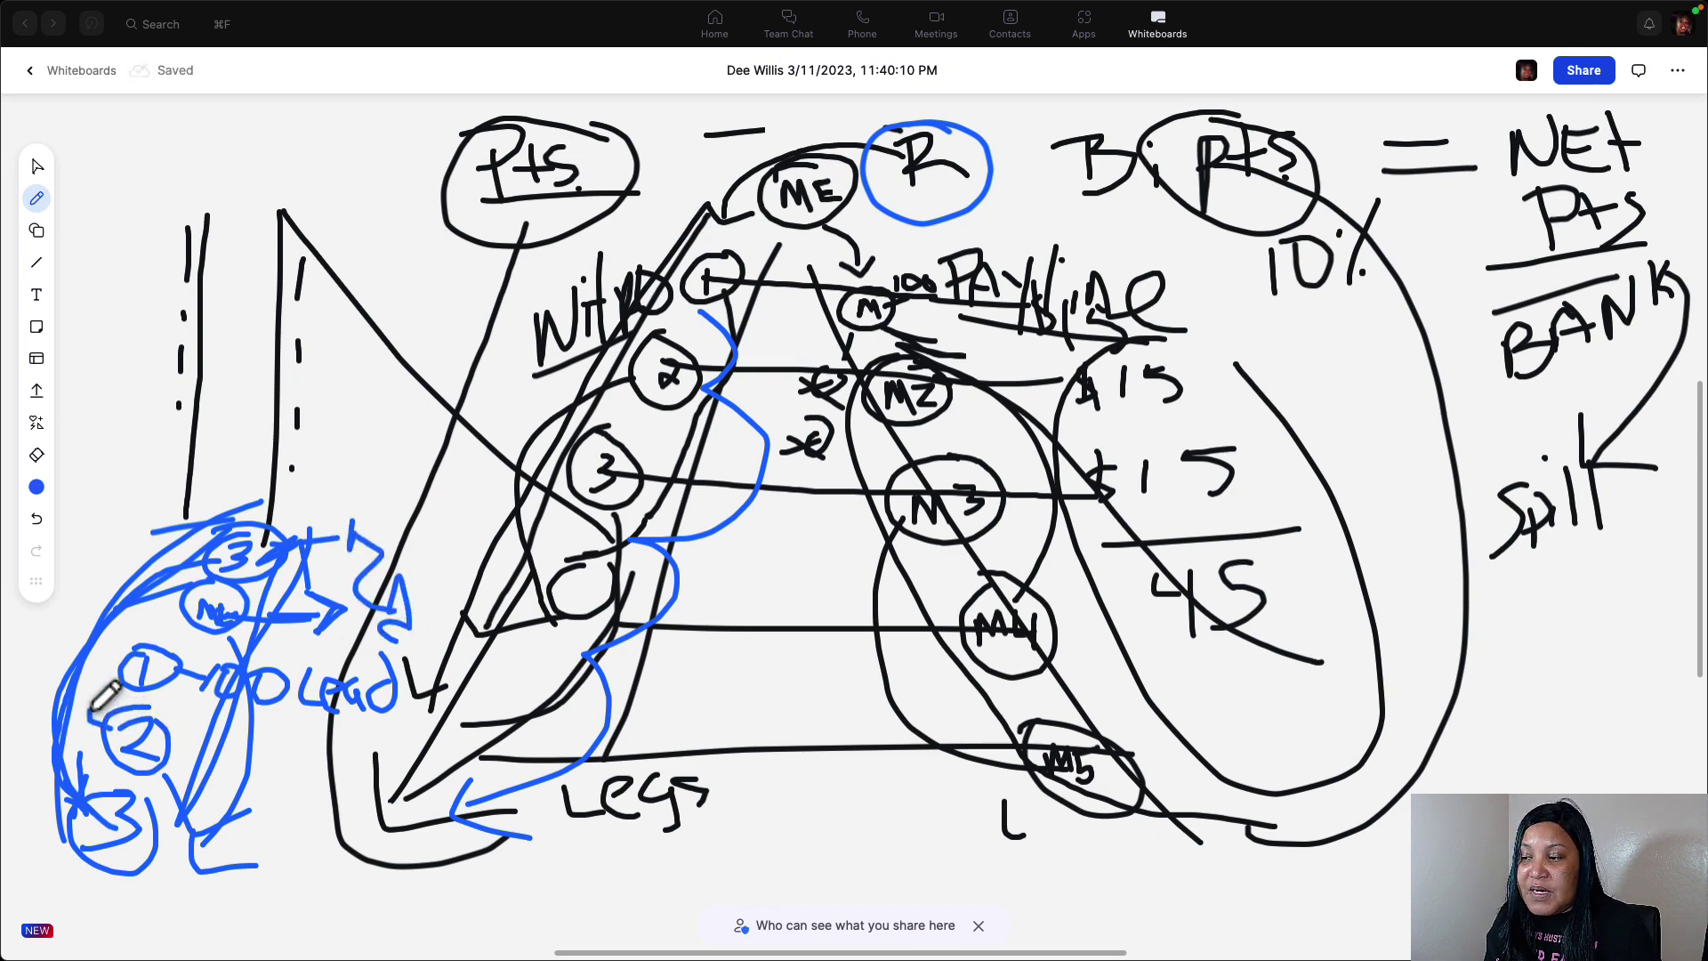
pyautogui.moveTo(116, 693)
pyautogui.mouseDown()
pyautogui.moveTo(170, 694)
pyautogui.moveTo(129, 730)
pyautogui.moveTo(89, 587)
pyautogui.moveTo(213, 509)
pyautogui.mouseUp()
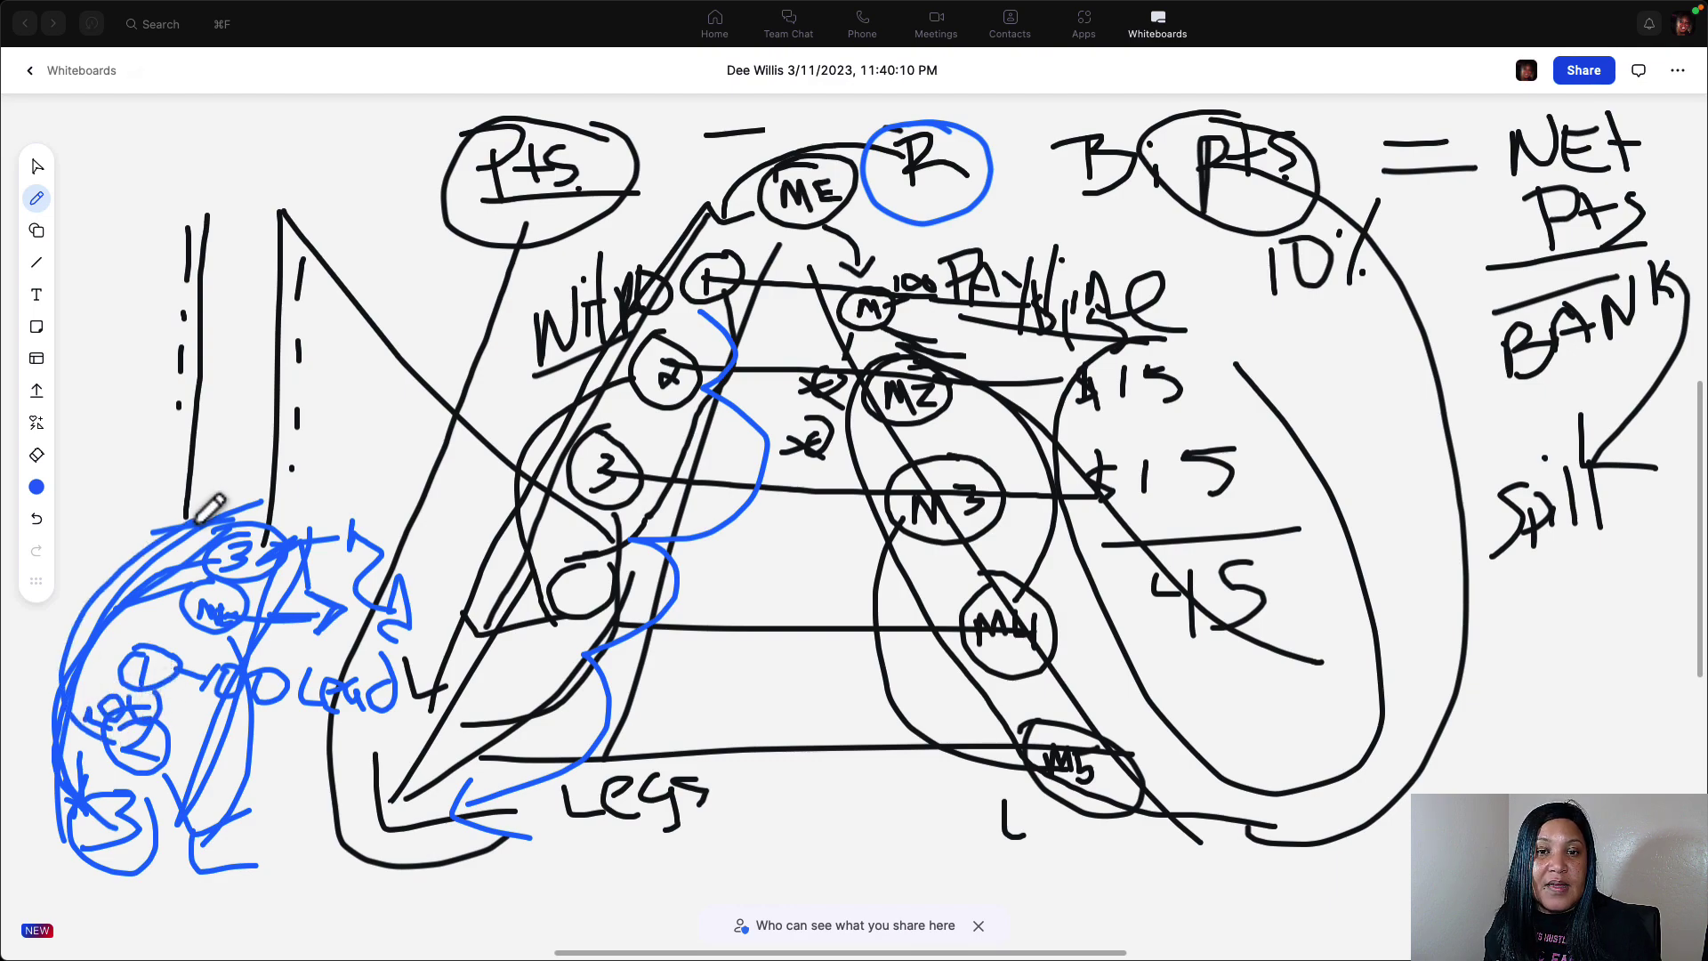